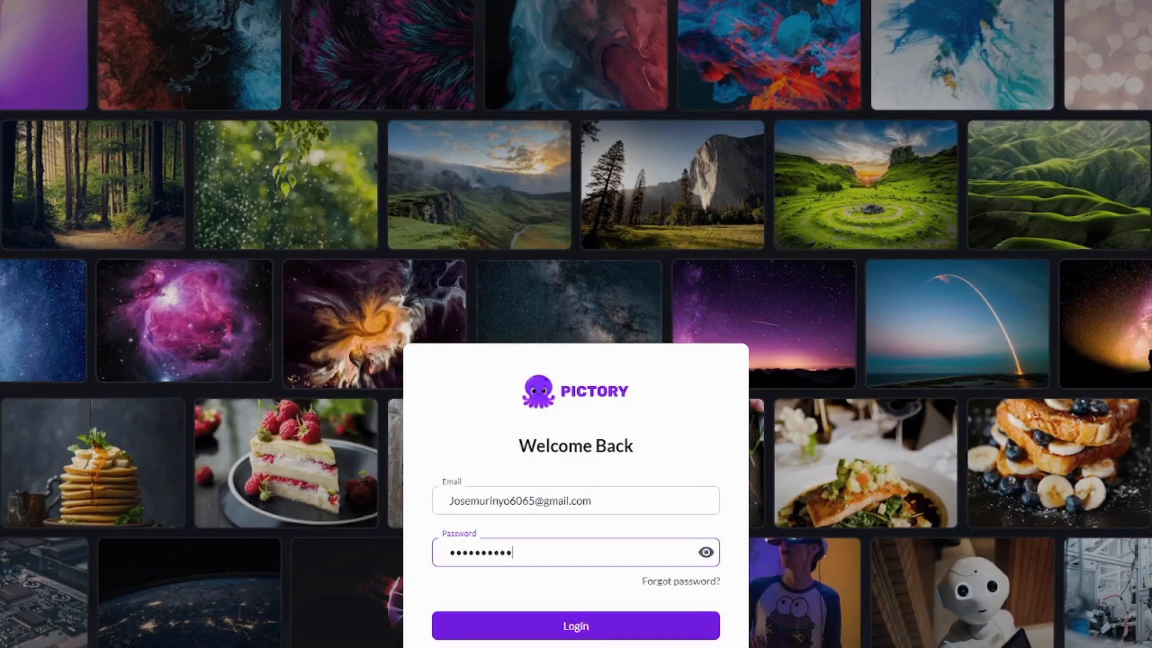
Log in to Pictory with the account's e-mail address and password
key("Return")
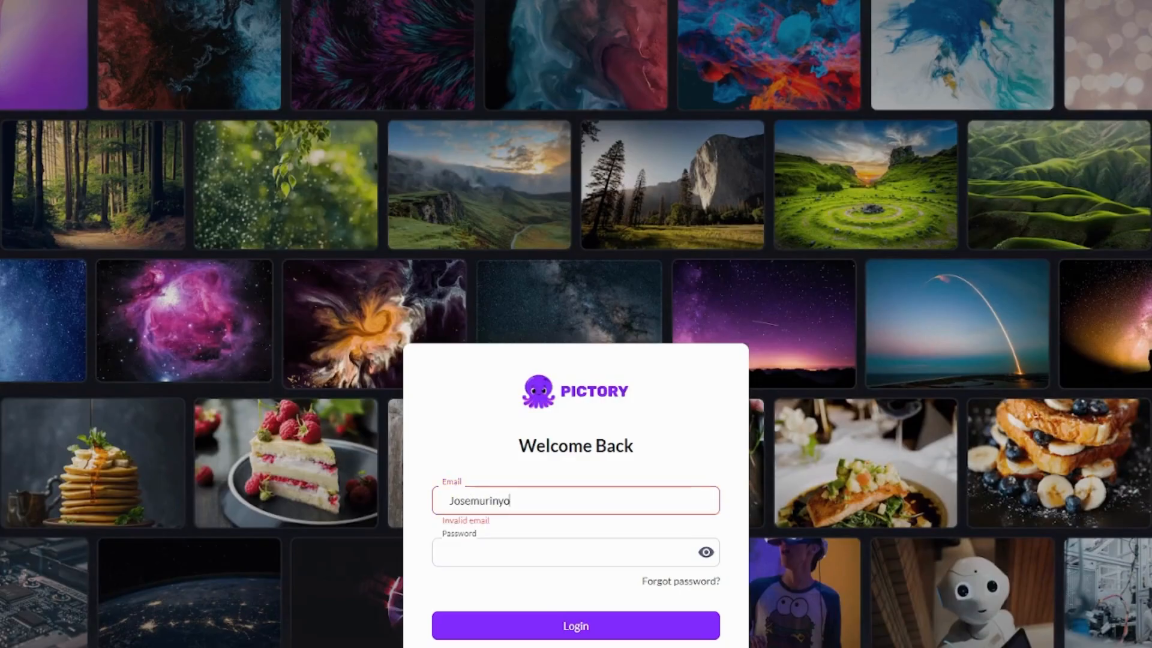
type("gmail.com")
key("Tab")
type("•••••••••••")
key("Return")
left_click(564, 552)
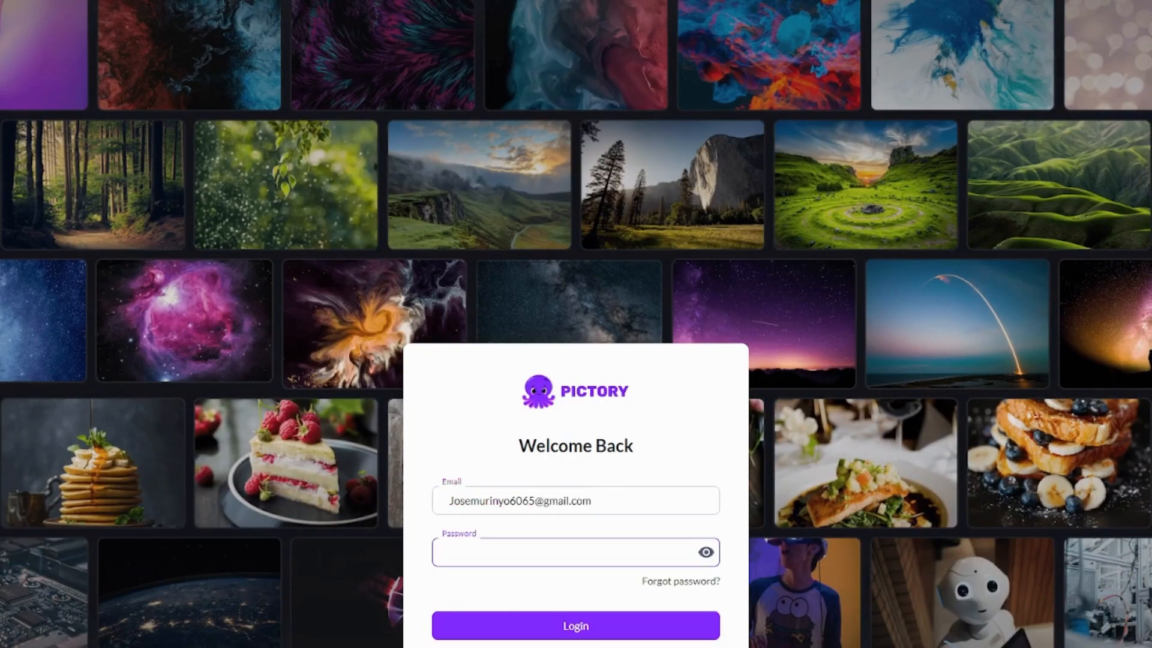
key("Return")
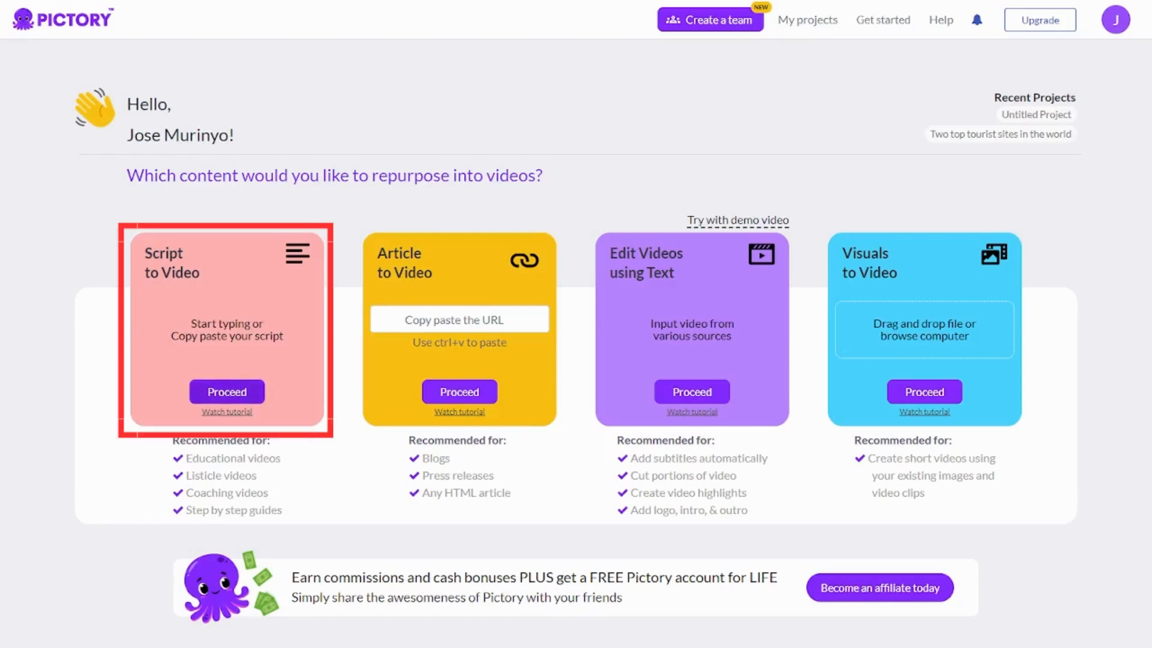
Start a Script to Video project and enter the travel script beginning "Hello travelers! In today's video, we're taking you on an epic journey"
left_click(227, 392)
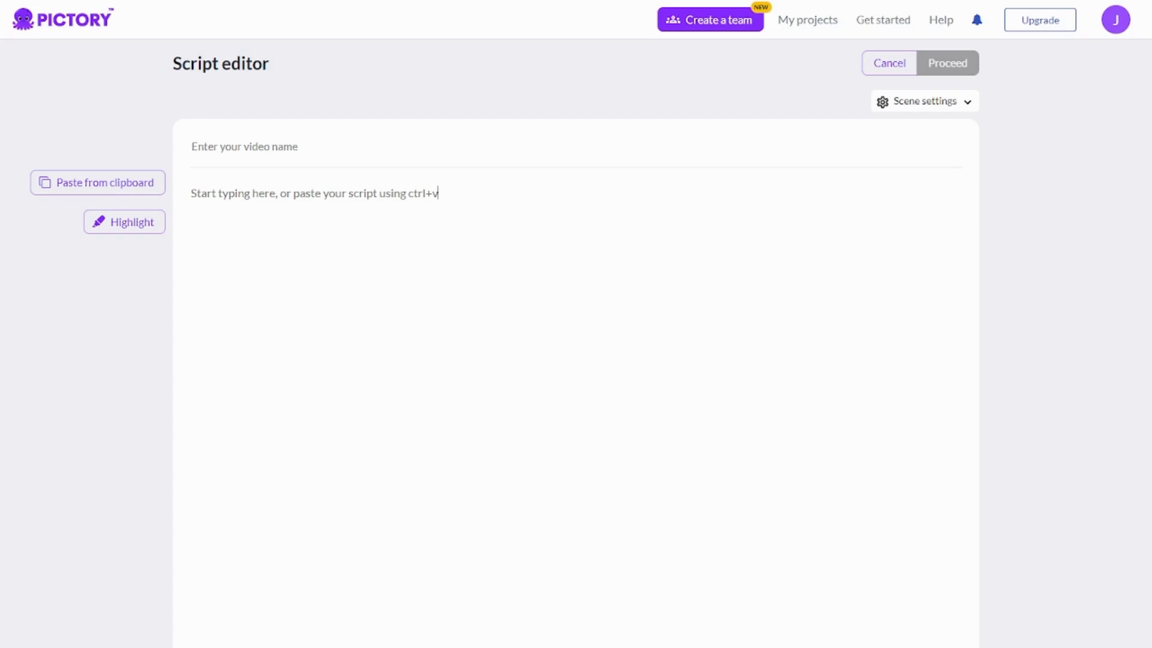
type("Hello travelers! In today's video, we're taking you on an epic journey to two of the most captivating tourist sites in the world. From ancient wonders to architectural marvels, get ready to be enchanted by the beauty and history of these incredible destinations.\"  Our first stop takes us to the mystical land of China, where we find ourselves standing before the awe-inspiring Great Wall. Stretching over 13,000 miles, this UNESCO World Heritage site is a testament to human ingenuity and determination. As we explore its winding paths and gaze at the breathtaking vistas, we can't help but feel a profound sense of wonder.  Next up, we venture to the mist-shrouded peaks of Peru, where the ancient city of Machu Picchu awaits. Nestled high in the Andes Mountains, this legendary Incan citadel offers a glimpse into a civilization long past. As we wander through its stone corridors and terraces, we're transported back in time, marveling at the remarkable engineering and the sheer beauty of this sacred site.  So, fellow travelers, whether you're captivated by ancient history, architectural wonders, or simply the beauty of the world, these two top tourist sites have it all. Join us as we embark on this visual feast, and let these incredible destinations ignite your wanderlust.")
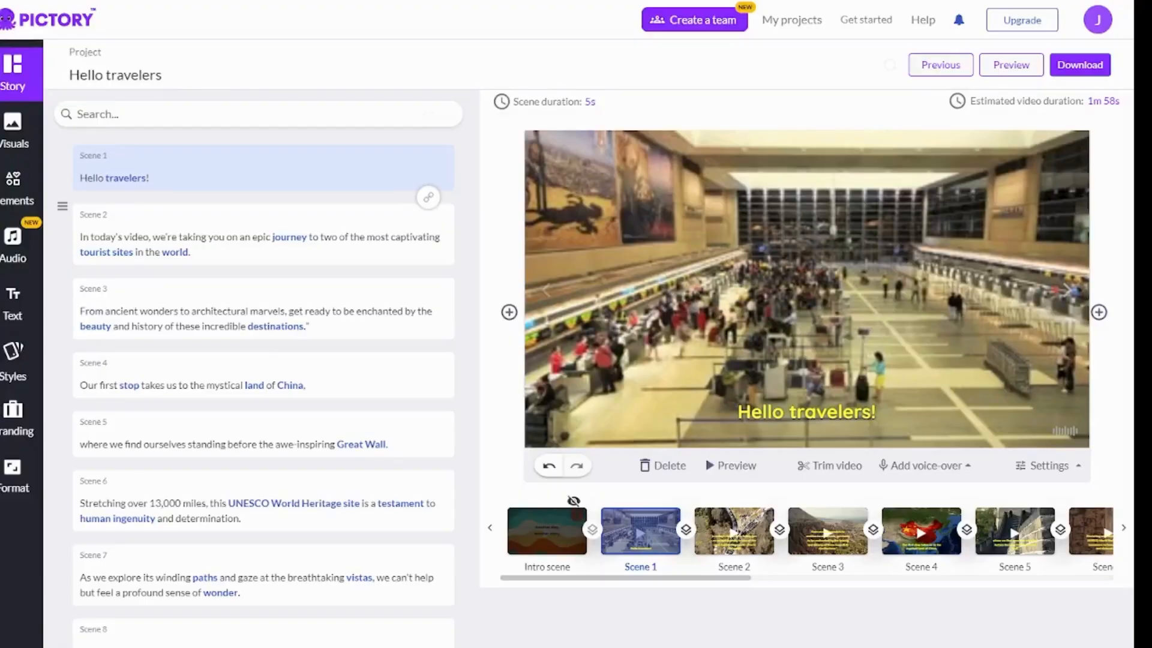
Set the font size of Scene 2's caption to 22
left_click(264, 237)
left_click(806, 369)
left_click(623, 106)
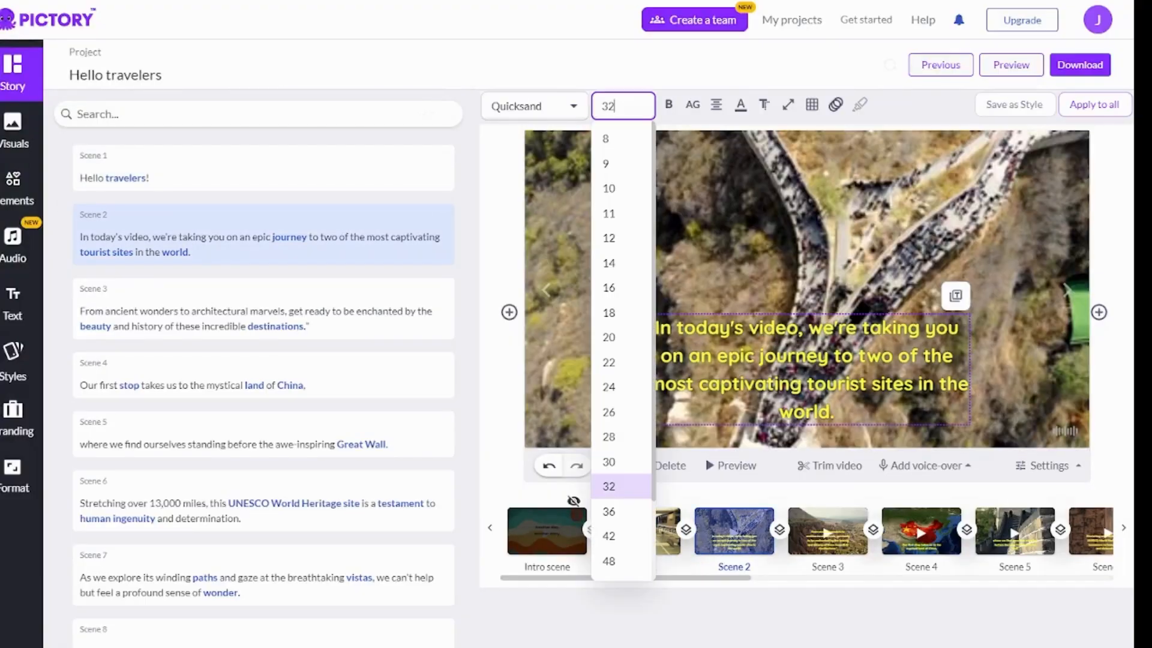
left_click(609, 437)
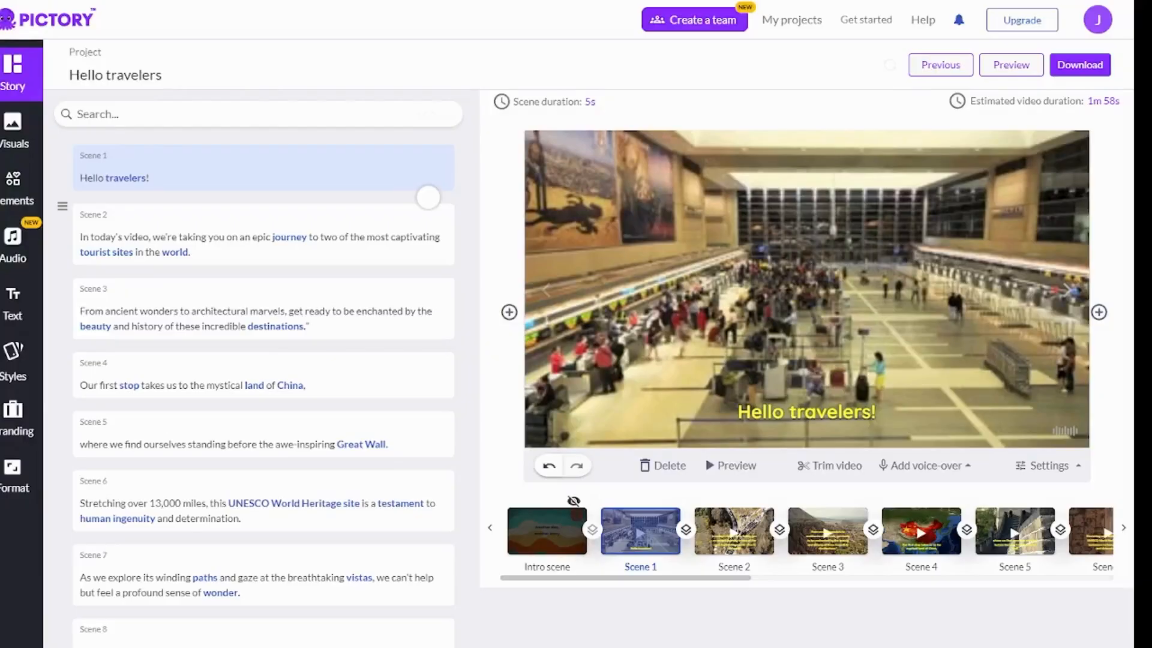
Open the color settings for Scene 2's caption and adjust its background color
left_click(264, 237)
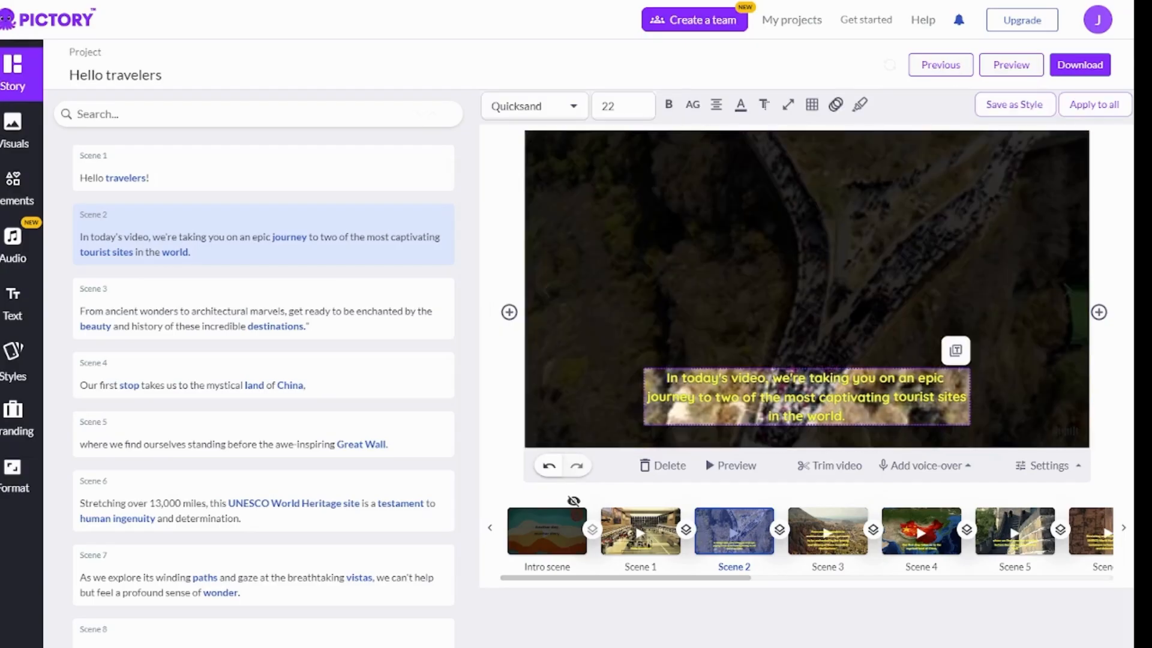
mouse_move(741, 105)
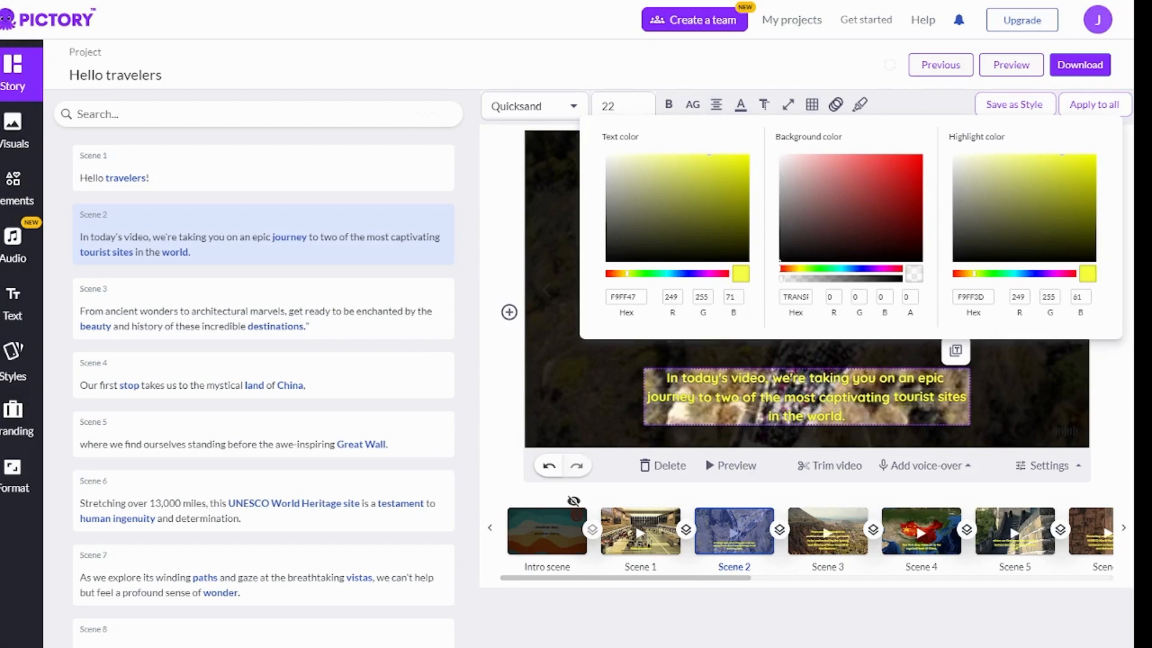
left_click_drag(847, 153, 859, 153)
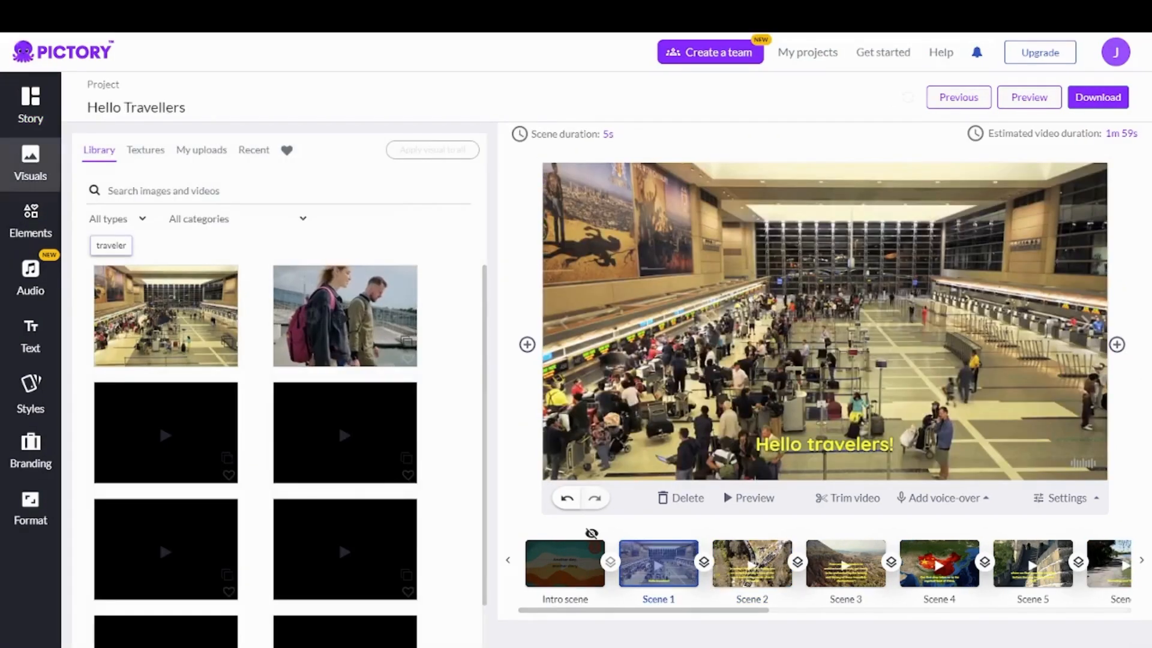
Search the visuals library for "Adventure travellers" while Scene 1 is selected
type("Adventure")
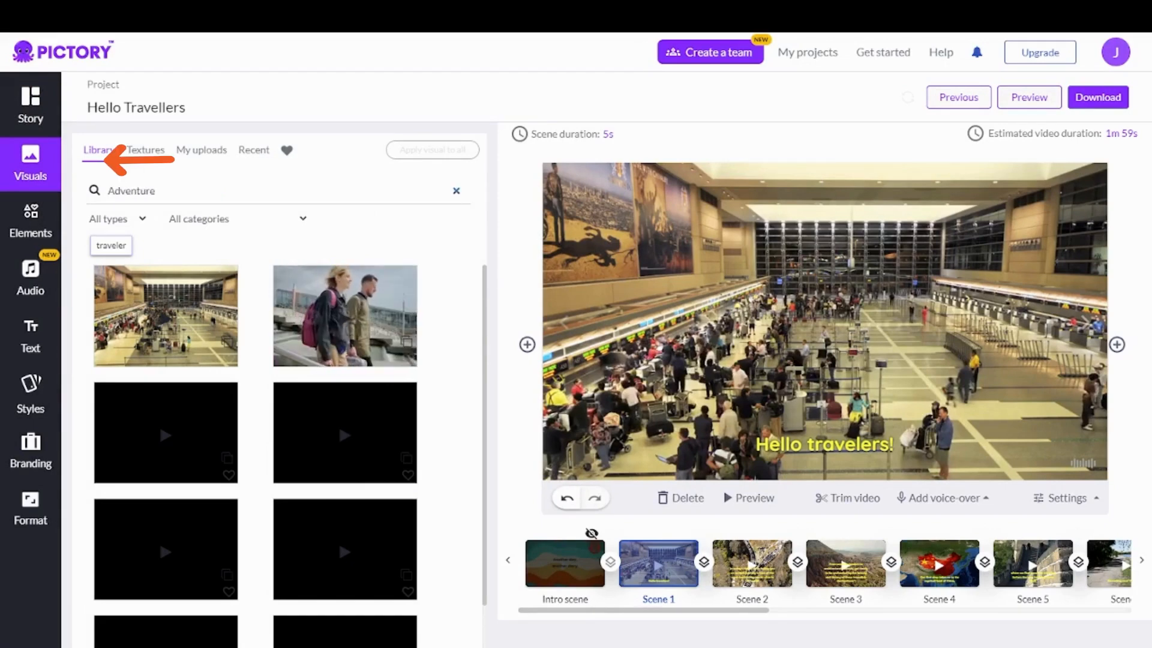
type(" travellers")
key("Return")
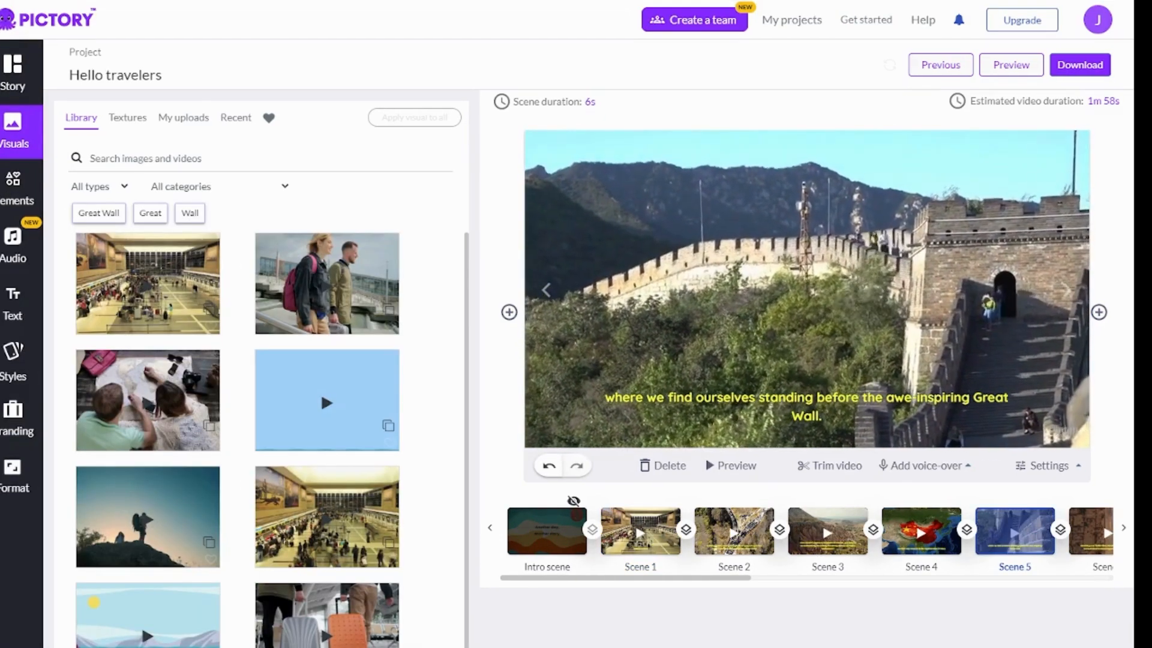
Shorten the project name to "Hello"
left_click(161, 75)
double_click(134, 75)
key("BackSpace")
Search the visuals library for "Great wall of china" and browse the clips for Scene 5
left_click(146, 159)
type("Great wall of china")
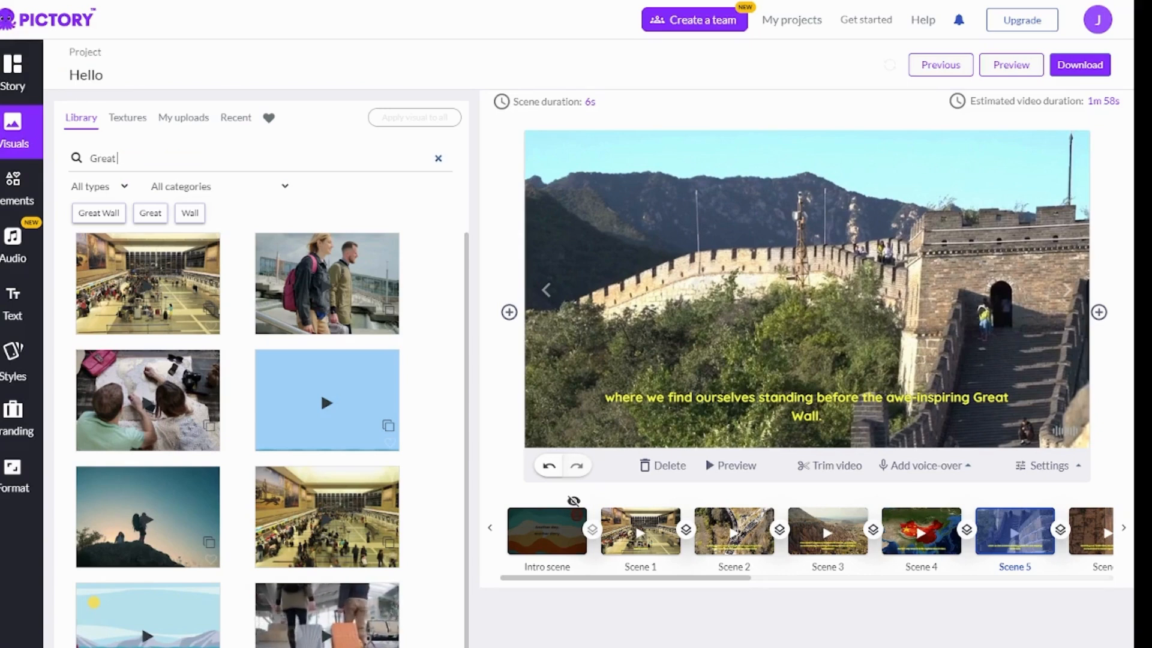
key("Return")
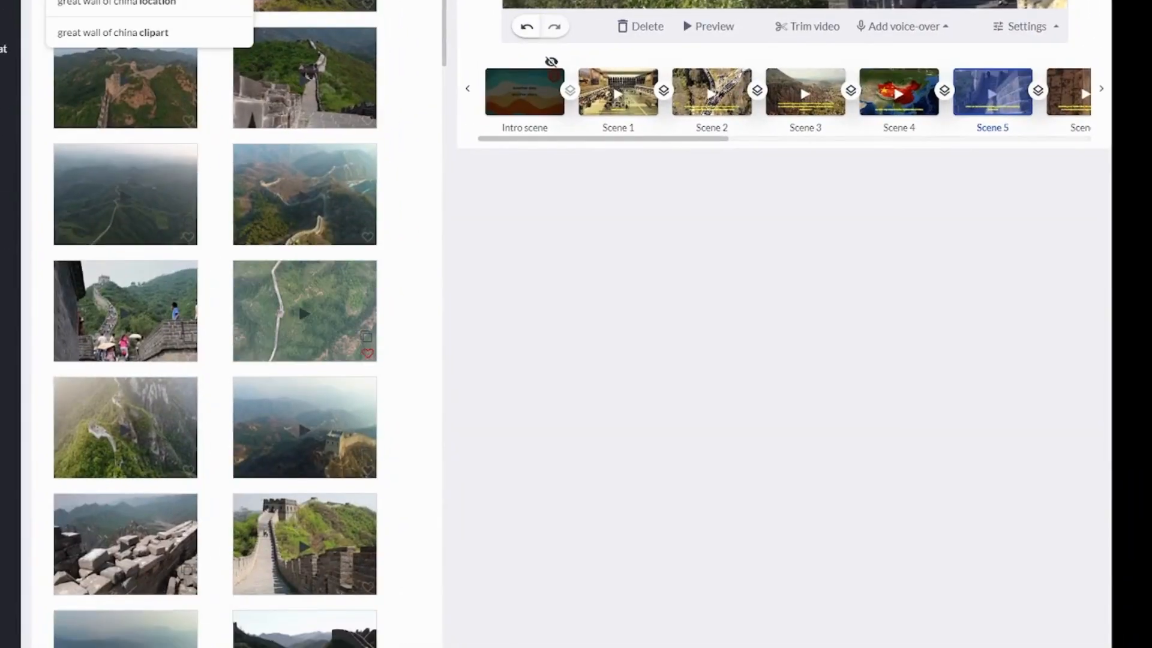
scroll(305, 310, "down", 8)
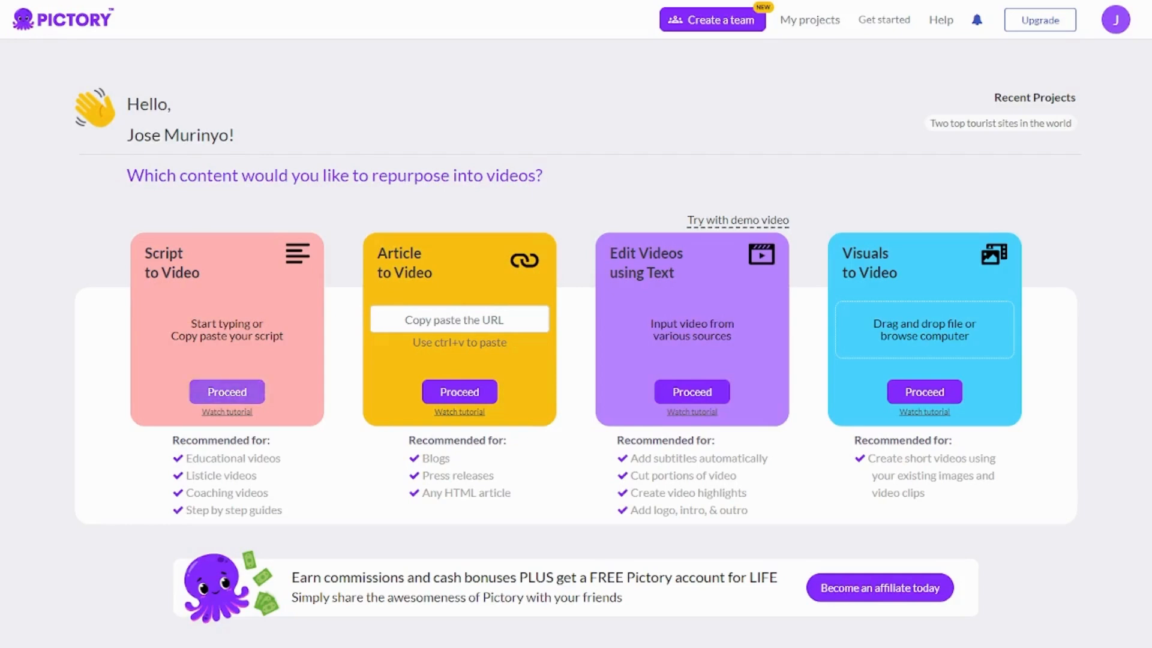
Start a Script to Video project with the "Hello travelers!" script and split its opening paragraph after "Hello travelers!" and "in the world."
left_click(227, 392)
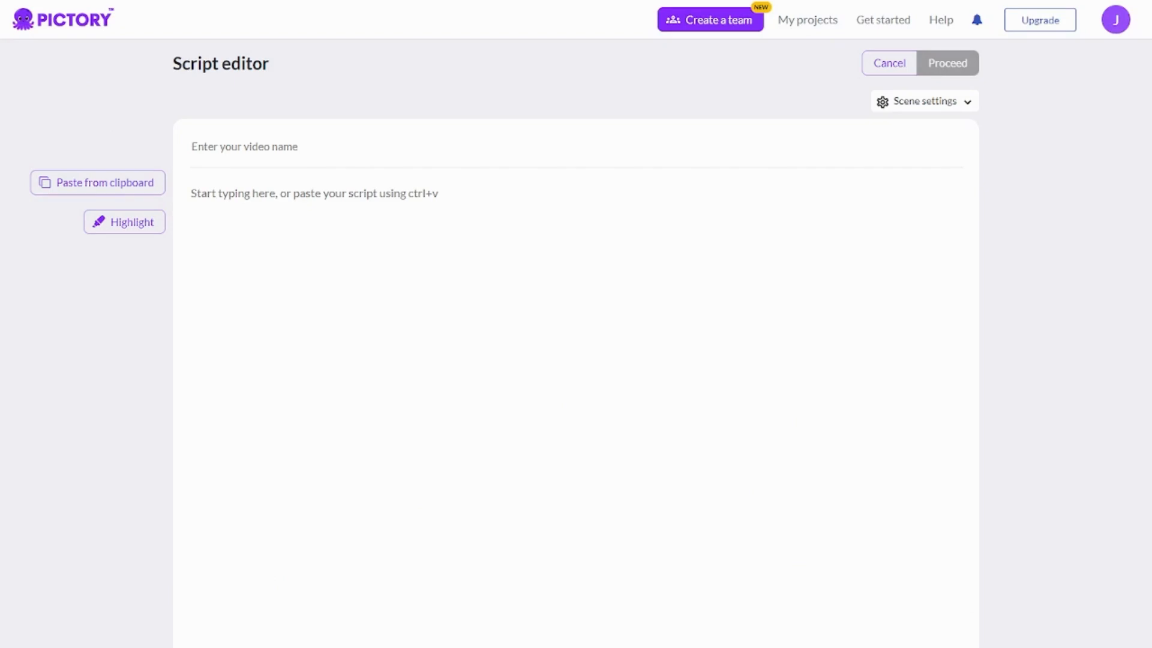
type("Hello travelers! In today's video, we're taking you on an epic journey to two of the most captivating tourist sites in the world. From ancient wonders to architectural marvels, get ready to be enchanted by the beauty and history of these incredible destinations.\"  Our first stop takes us to the mystical land of China, where we find ourselves standing before the awe-inspiring Great Wall. Stretching over 13,000 miles, this UNESCO World Heritage site is a testament to human ingenuity and determination. As we explore its winding paths and gaze at the breathtaking vistas, we can't help but feel a profound sense of wonder.  Next up, we venture to the mist-shrouded peaks of Peru, where the ancient city of Machu Picchu awaits. Nestled high in the Andes Mountains, this legendary Incan citadel offers a glimpse into a civilization long past. As we wander through its stone corridors and terraces, we're transported back in time, marveling at the remarkable engineering and the sheer beauty of this sacred site.  So, fellow travelers, whether you're captivated by ancient history, architectural wonders, or simply the beauty of the world, these two top tourist sites have it all. Join us as we embark on this visual feast, and let these incredible destinations ignite your wanderlust.")
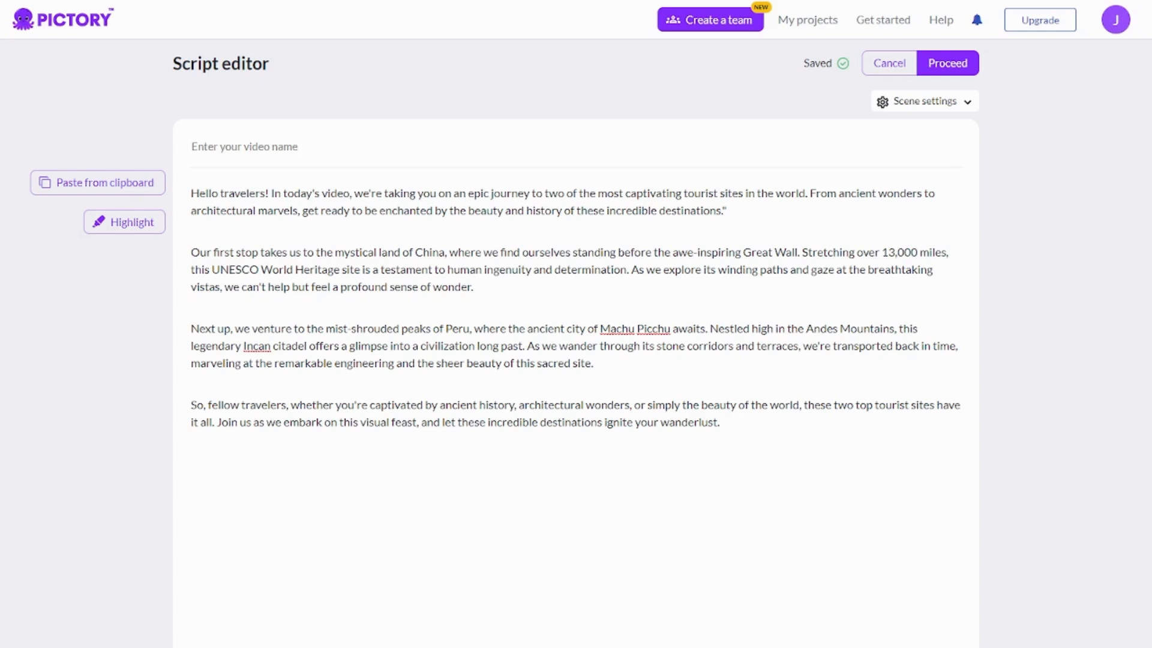
key("Return")
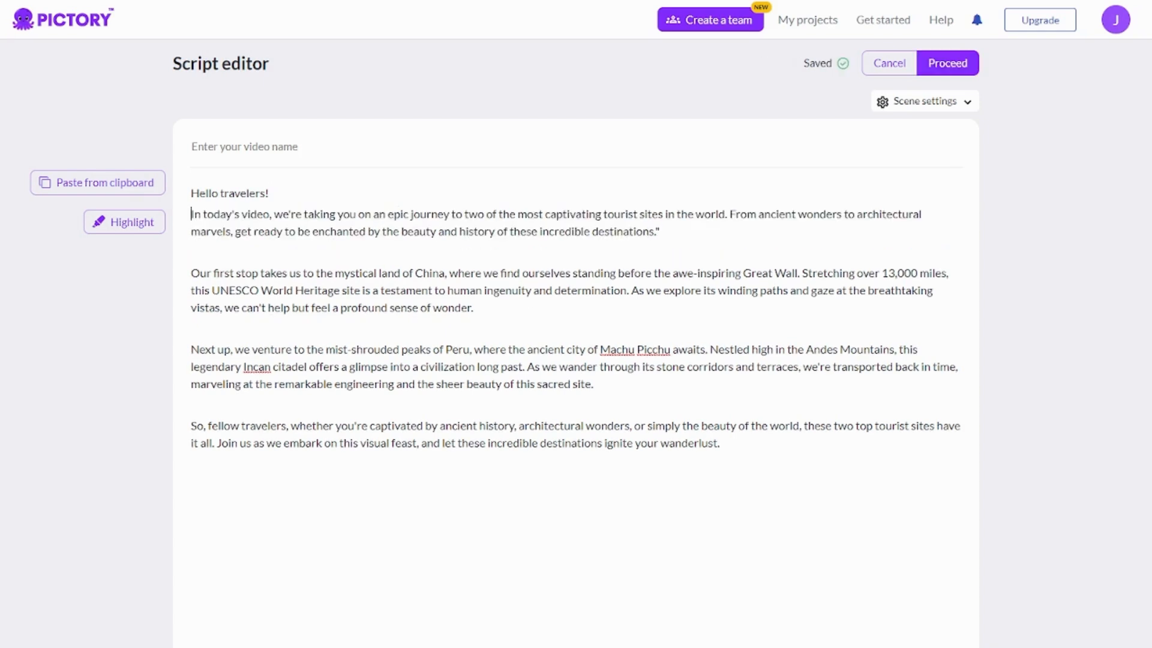
left_click(729, 215)
key("Return")
key("Return")
left_click(270, 193)
key("Return")
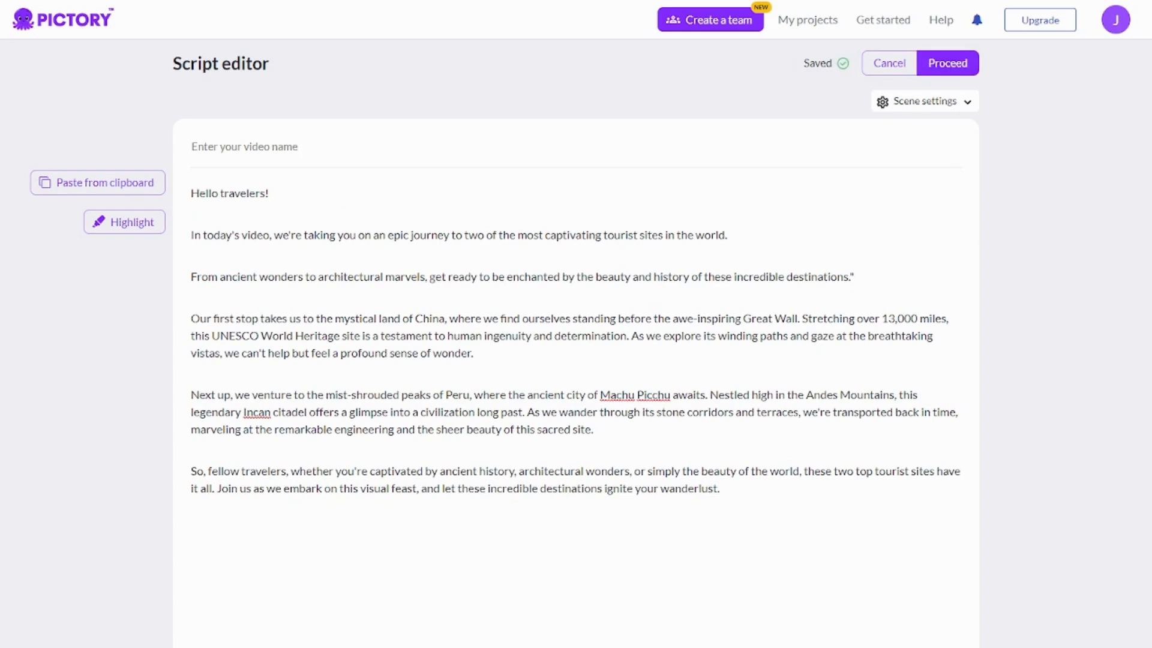
Split the Great Wall paragraph into separate blocks after "land of China,", "over 13,000 miles," and "ingenuity and determination."
left_click(449, 319)
key("Return")
key("Return")
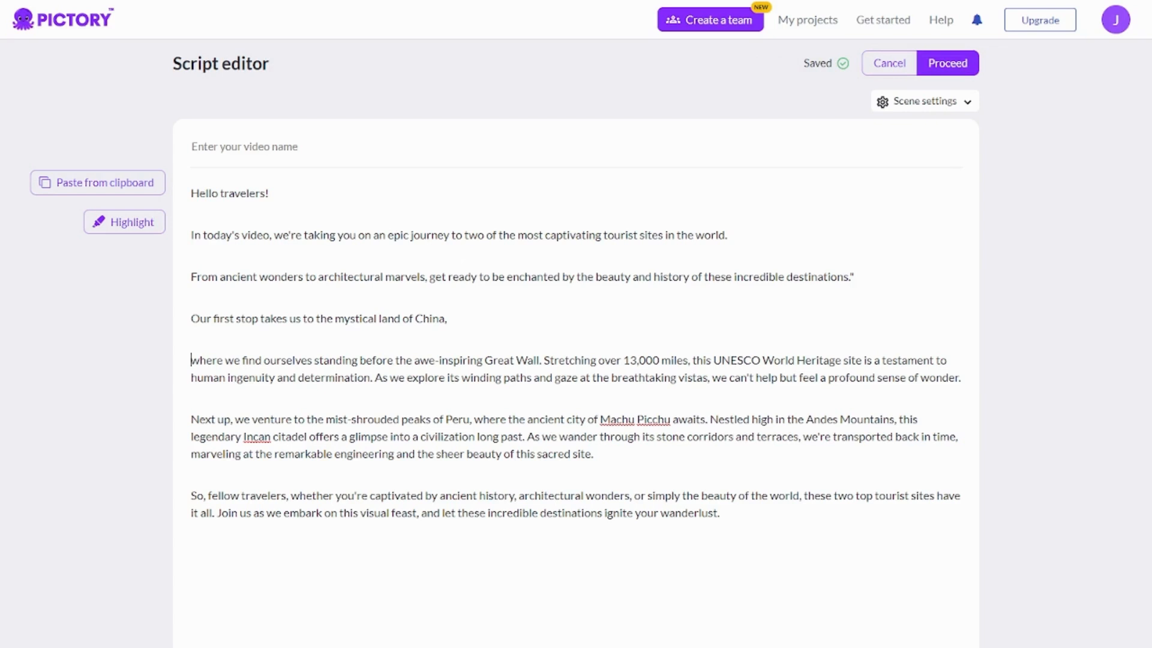
left_click(692, 361)
key("Return")
key("Return")
key("Return")
key("BackSpace")
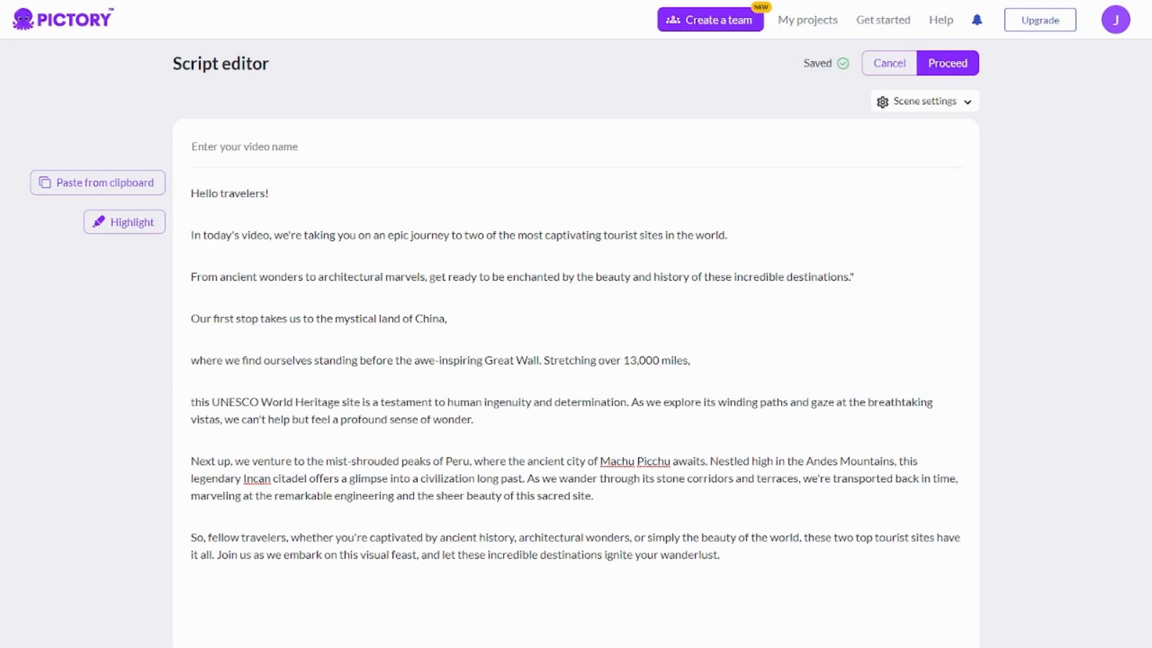
key("Return")
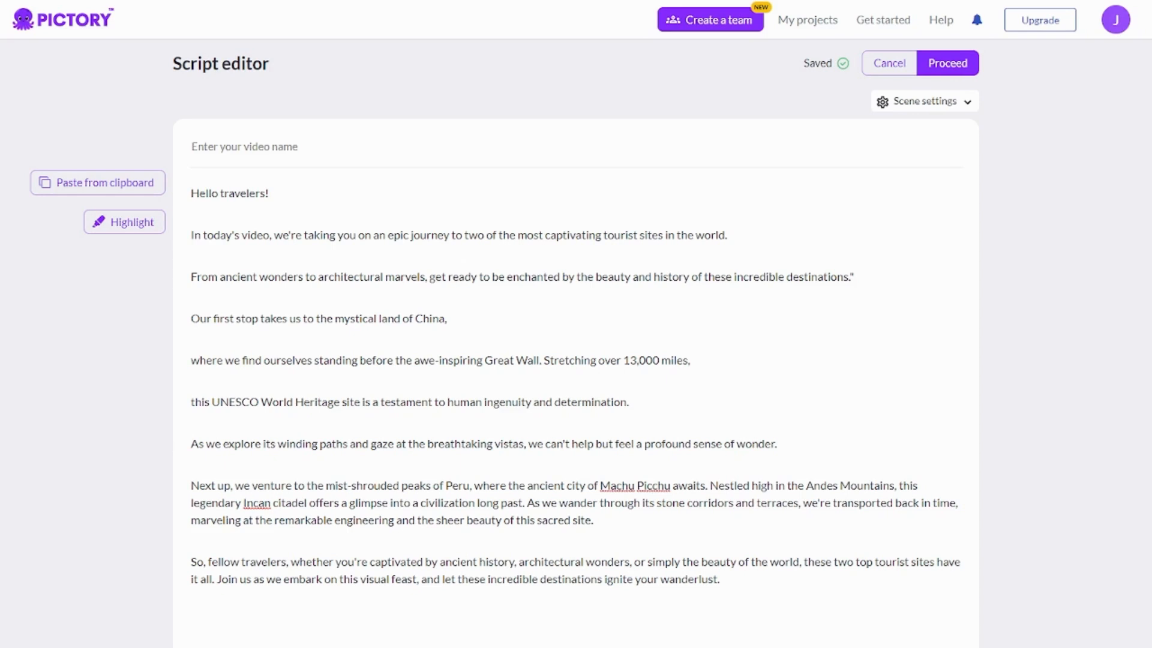
Split the Machu Picchu paragraph into separate blocks after "peaks of Peru," and "a civilization long past."
left_click(475, 486)
key("Return")
key("Return")
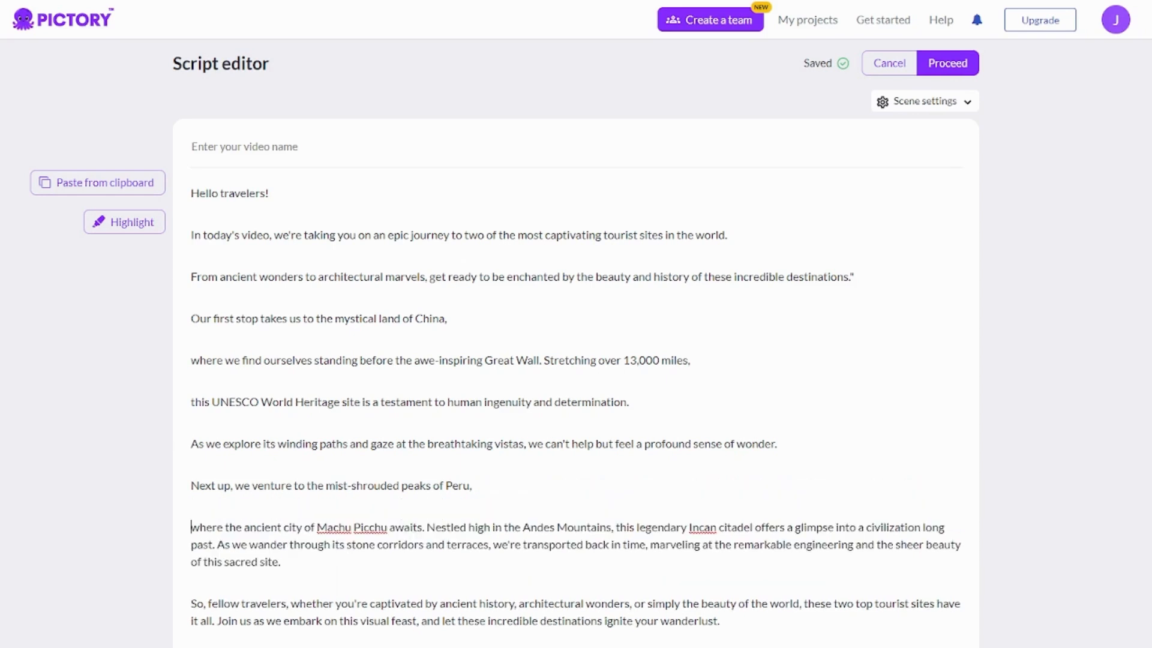
left_click(216, 546)
key("Return")
key("Return")
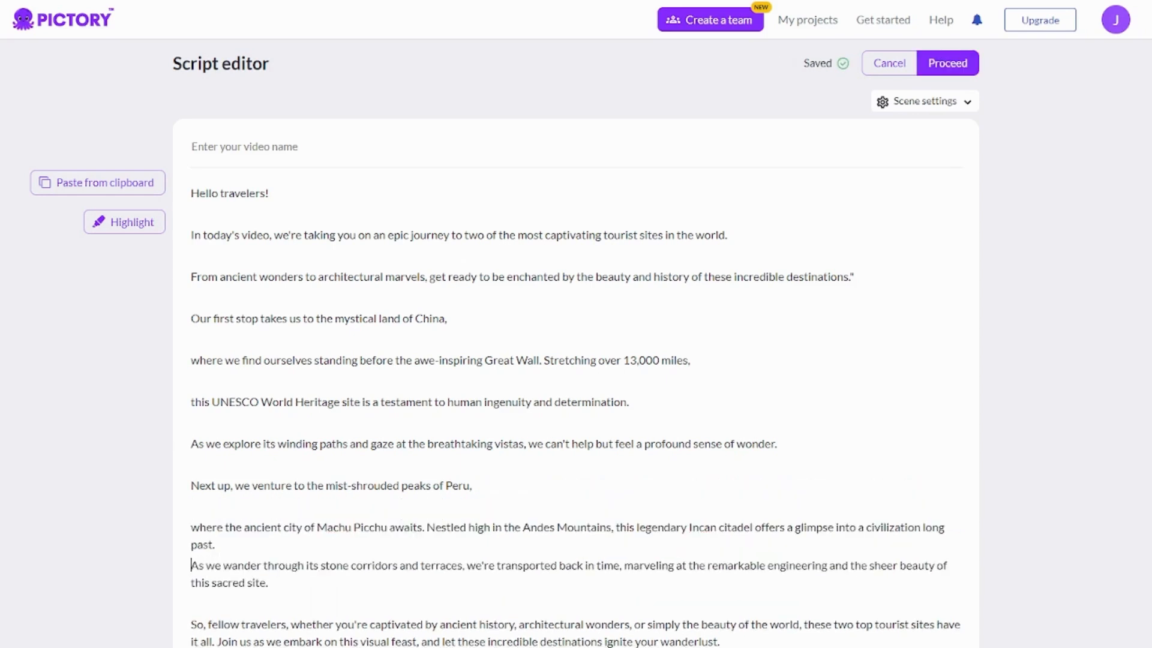
scroll(576, 384, "down", 2)
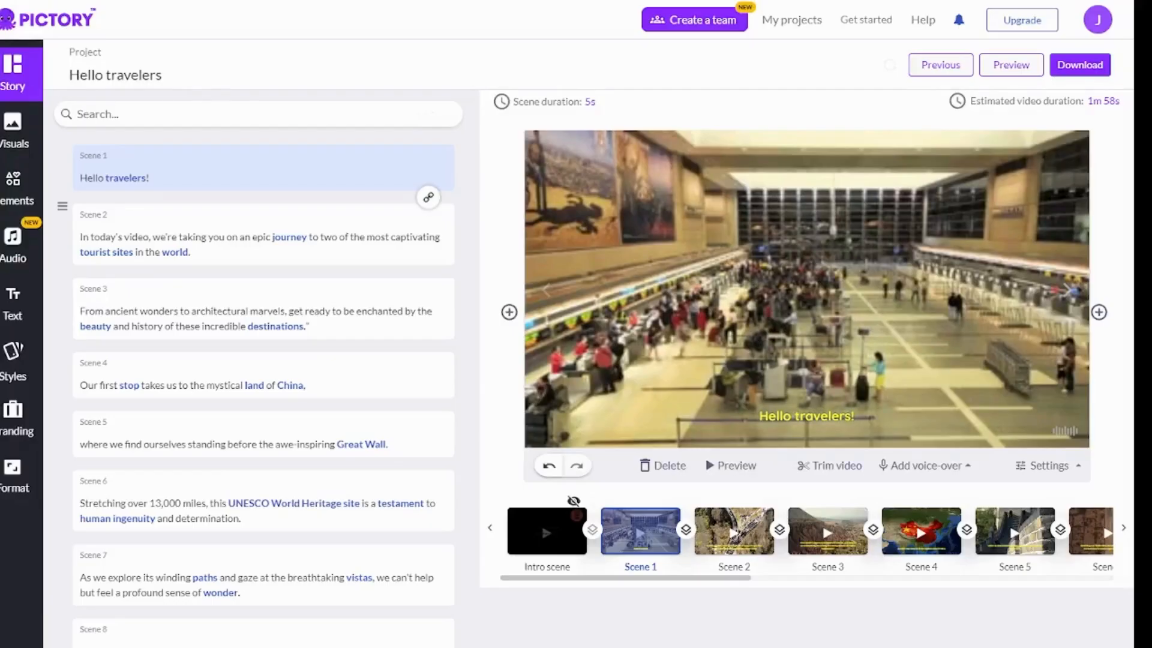
Review the text and visuals of Scenes 2 and 3 in the storyboard
left_click(264, 237)
left_click(264, 311)
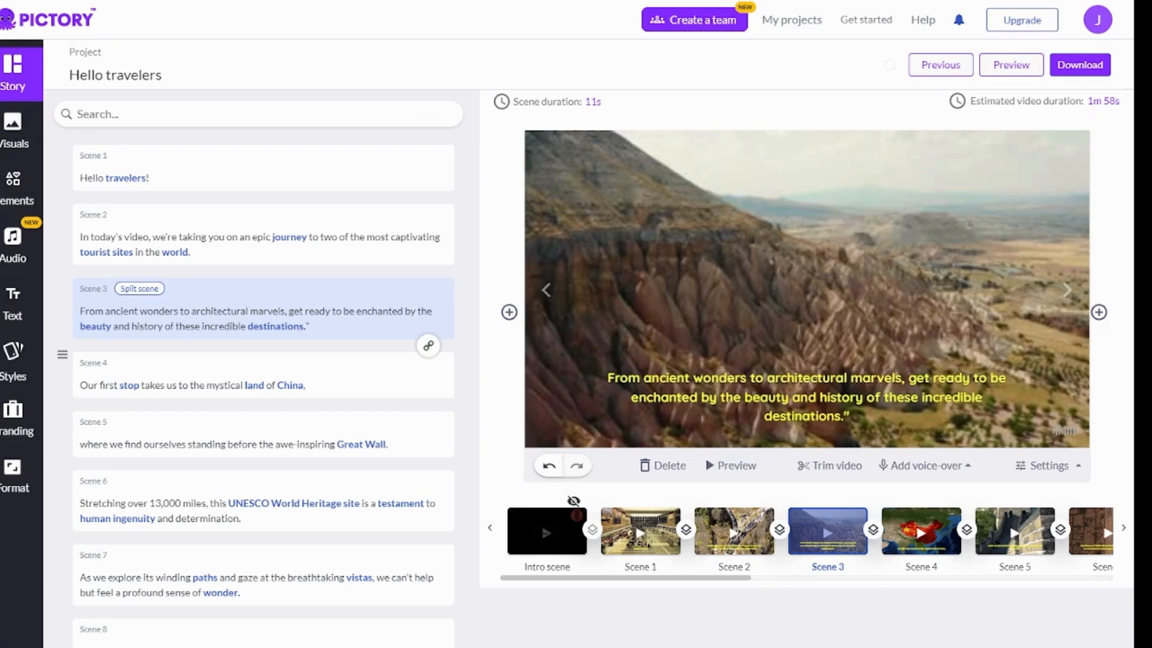
left_click(420, 378)
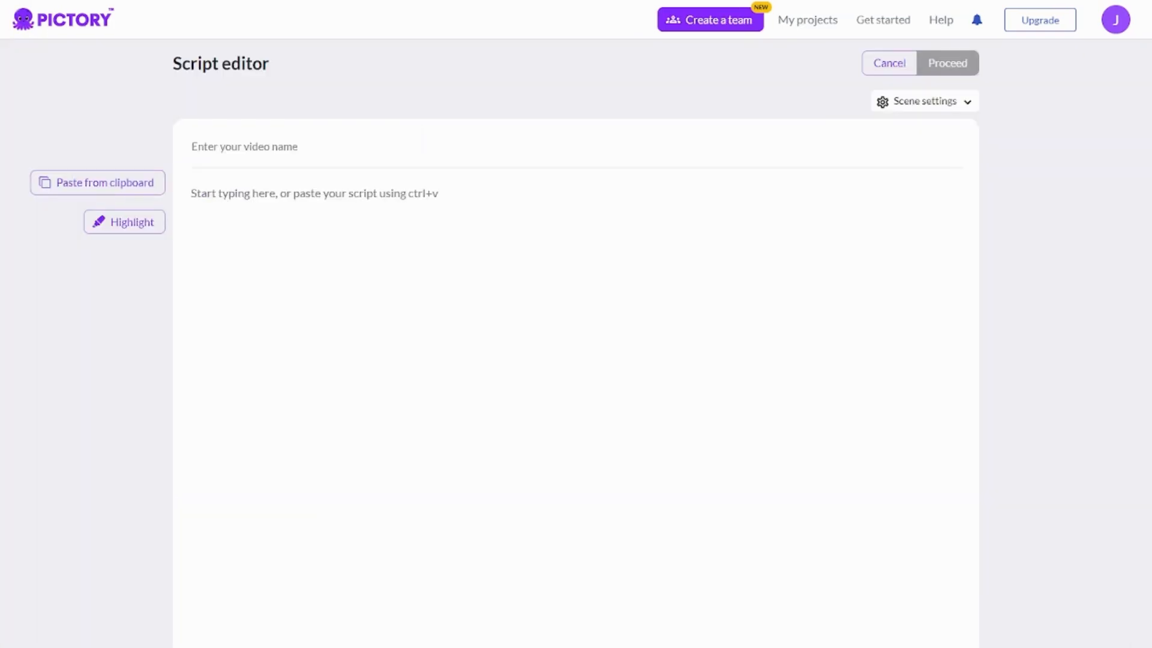
Enter the "Hello travelers!" script in the empty script editor and break its opening paragraph after "Hello travelers!" and "in the world."
left_click(192, 193)
type("Hello travelers! In today's video, we're taking you on an epic journey to two of the most captivating tourist sites in the world. From ancient wonders to architectural marvels, get ready to be enchanted by the beauty and history of these incredible destinations.\"  Our first stop takes us to the mystical land of China, where we find ourselves standing before the awe-inspiring Great Wall. Stretching over 13,000 miles, this UNESCO World Heritage site is a testament to human ingenuity and determination. As we explore its winding paths and gaze at the breathtaking vistas, we can't help but feel a profound sense of wonder.  Next up, we venture to the mist-shrouded peaks of Peru, where the ancient city of Machu Picchu awaits. Nestled high in the Andes Mountains, this legendary Incan citadel offers a glimpse into a civilization long past. As we wander through its stone corridors and terraces, we're transported back in time, marveling at the remarkable engineering and the sheer beauty of this sacred site.  So, fellow travelers, whether you're captivated by ancient history, architectural wonders, or simply the beauty of the world, these two top tourist sites have it all. Join us as we embark on this visual feast, and let these incredible destinations ignite your wanderlust.")
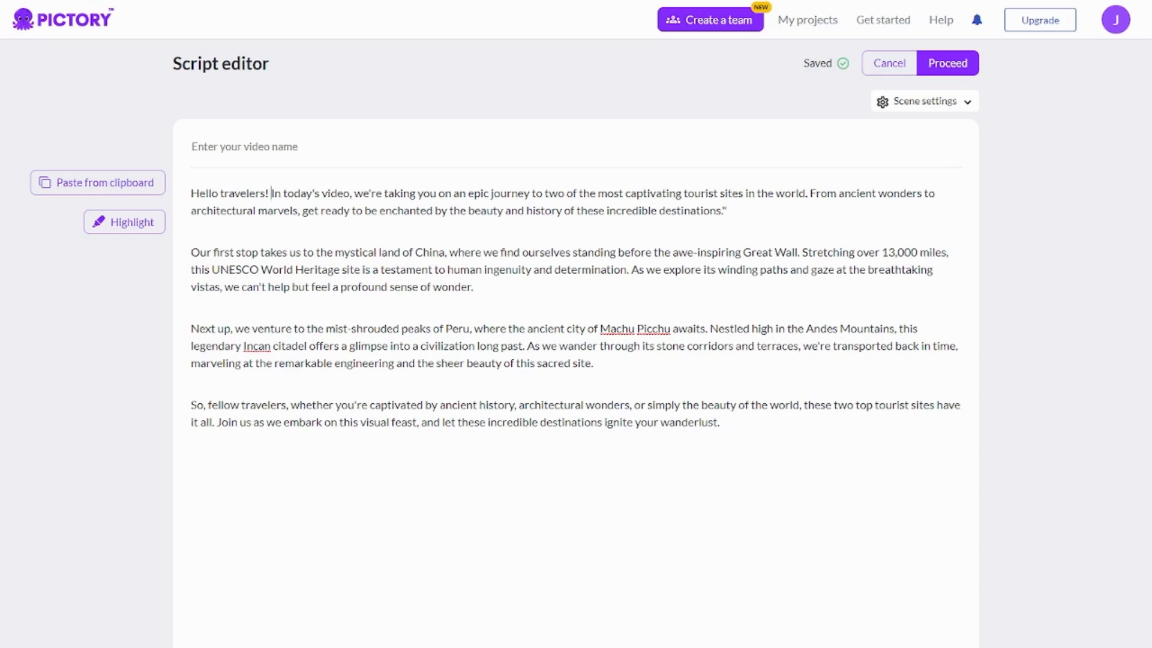
key("Return")
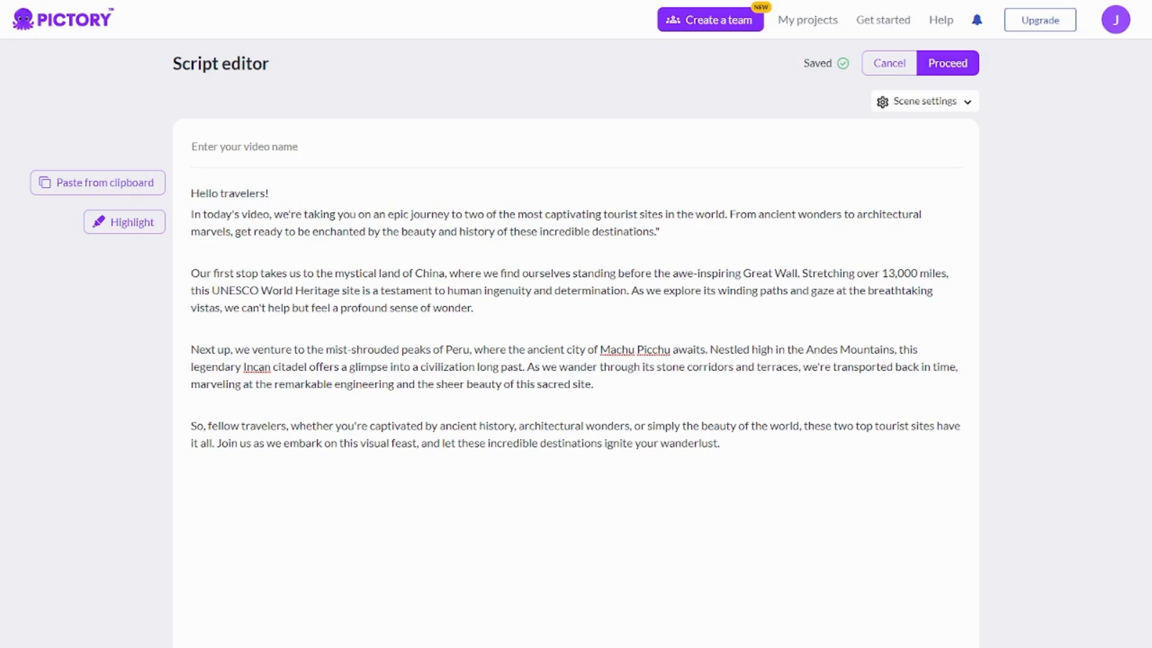
left_click(729, 214)
key("ctrl+Return")
key("ctrl+Return")
left_click(269, 193)
key("ctrl+Return")
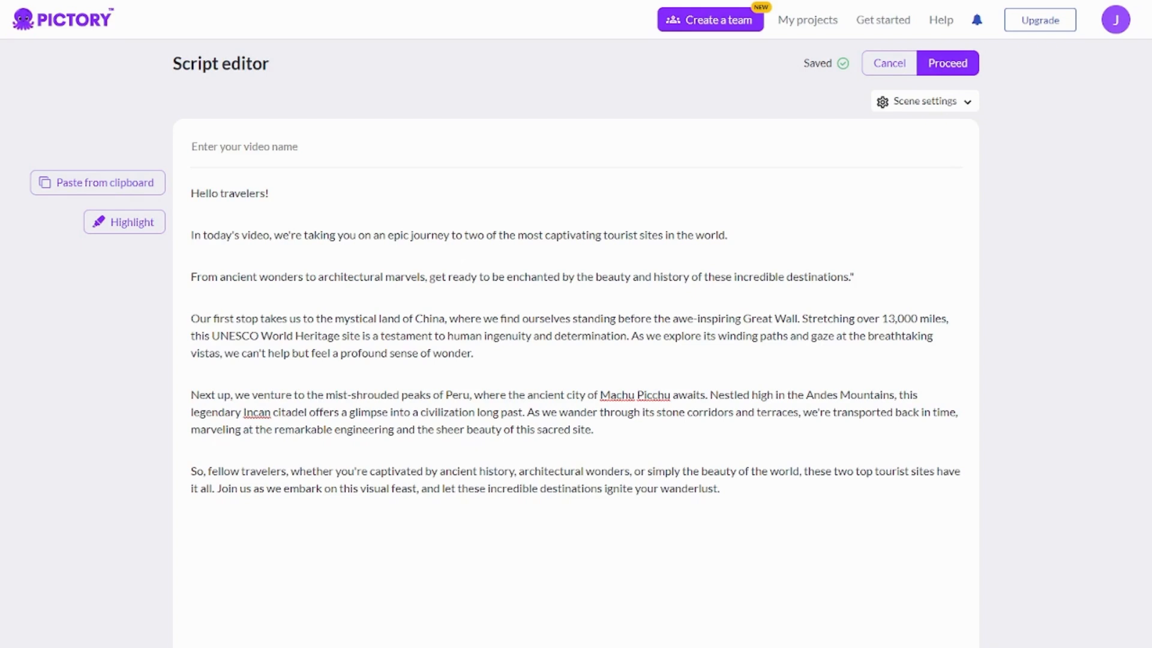
Break the paragraph about China into separate blocks after "land of China,", "over 13,000 miles," and "ingenuity and determination."
key("Return")
key("Return")
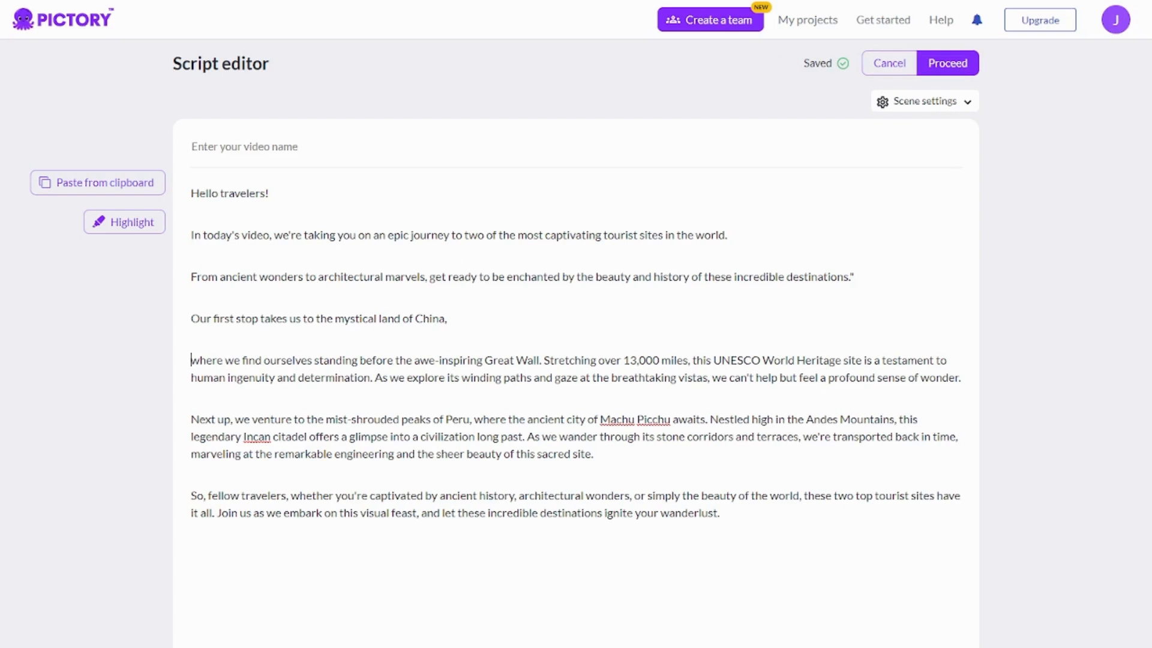
key("Return")
key("Return")
key("Return")
key("BackSpace")
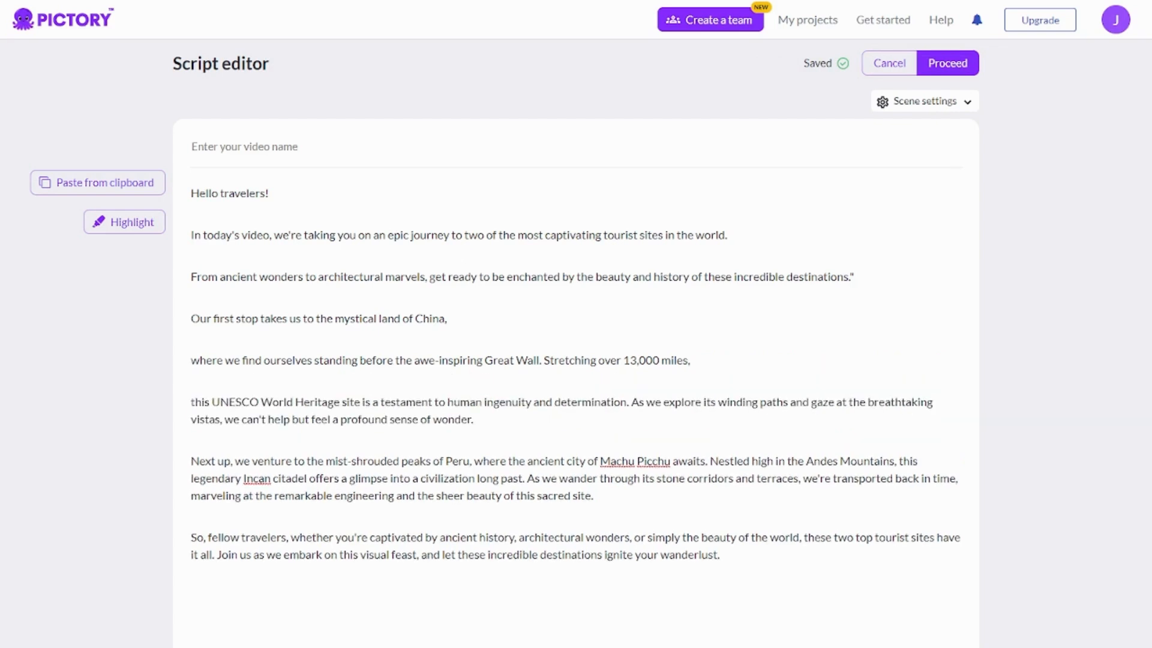
left_click(631, 402)
key("Return")
key("Return")
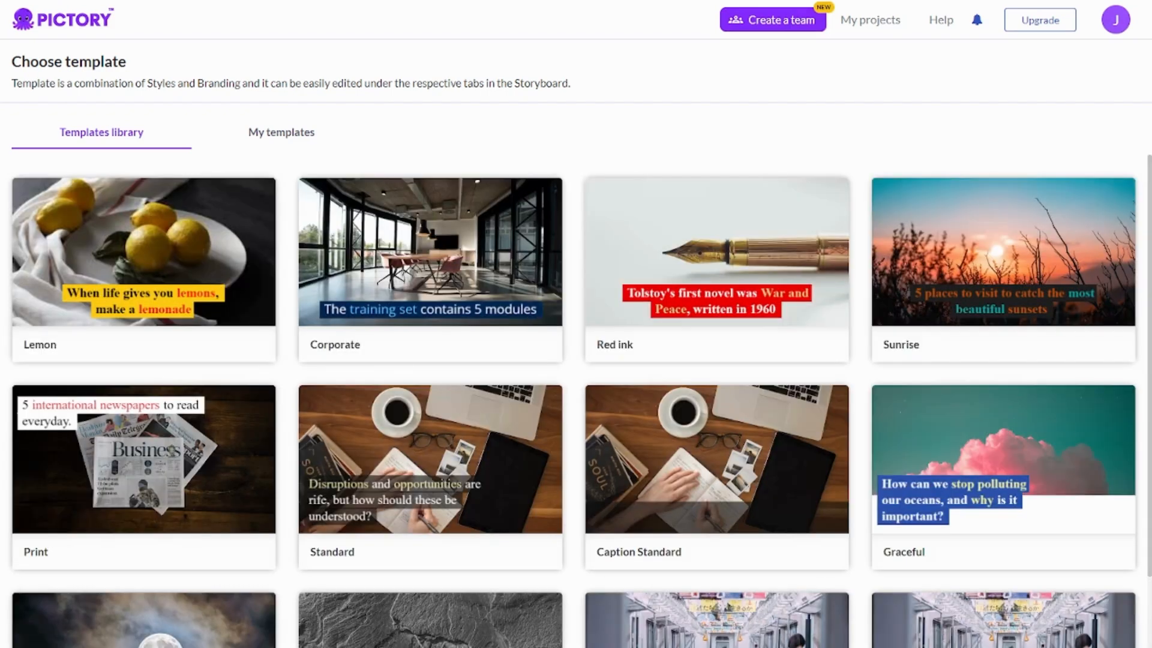
Examine the caption styles in the templates library, including Caption Standard, Metro, Pictory default and Subtitle Yellow
mouse_move(717, 468)
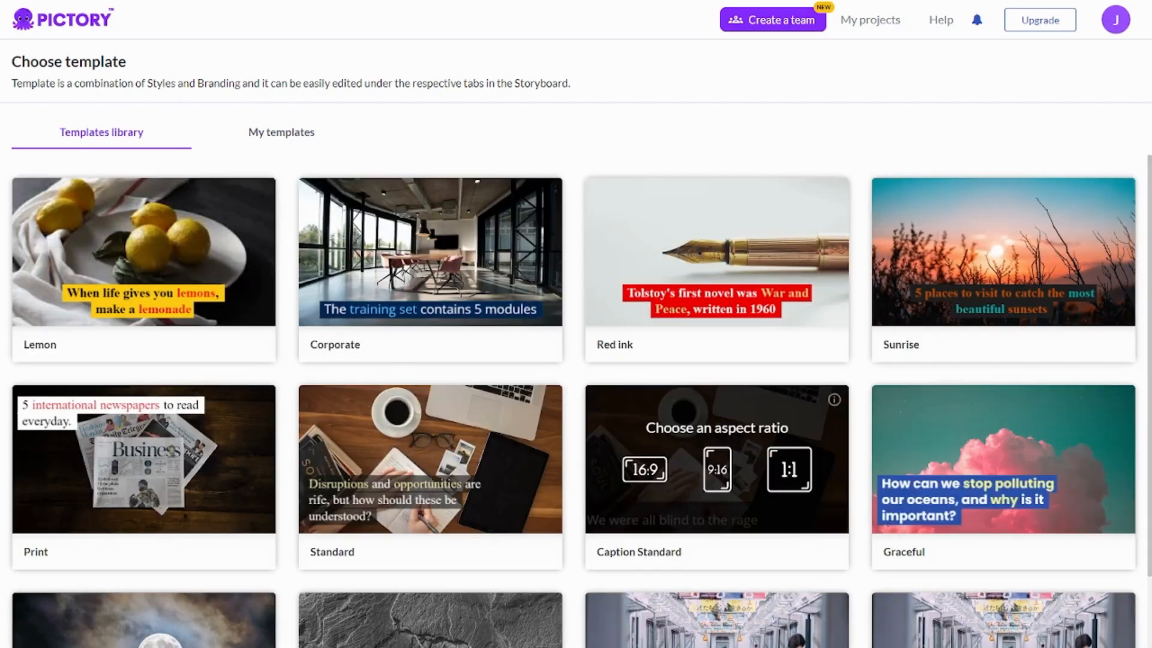
scroll(717, 468, "down", 10)
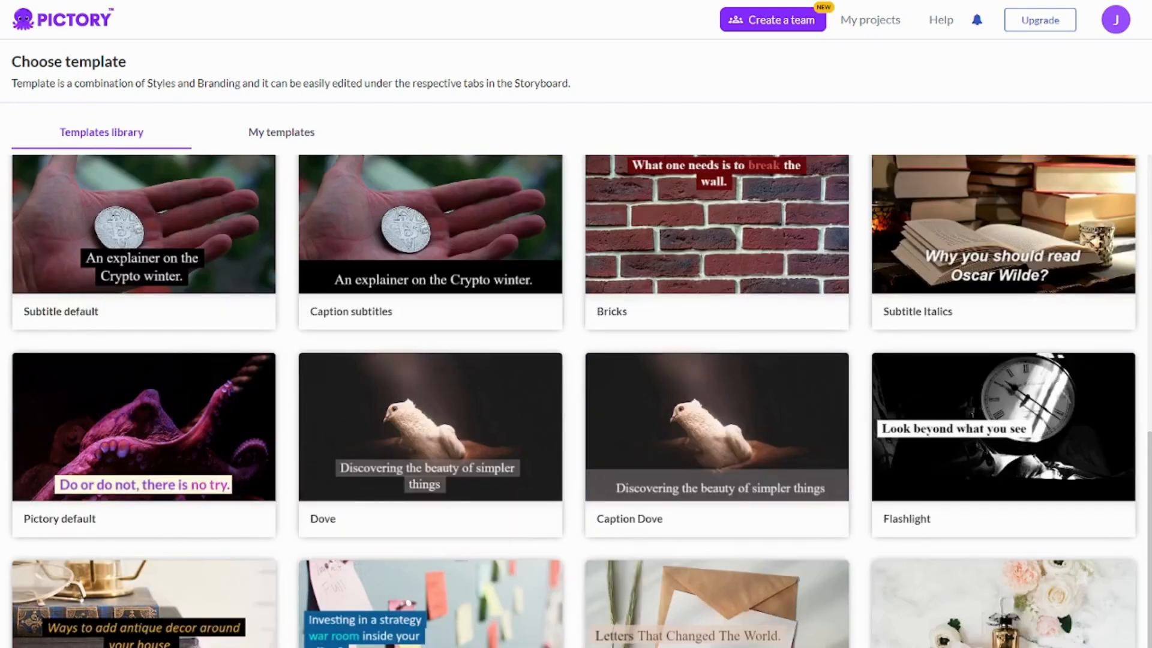
scroll(717, 468, "up", 10)
key("Tab")
key("Tab")
key("Tab")
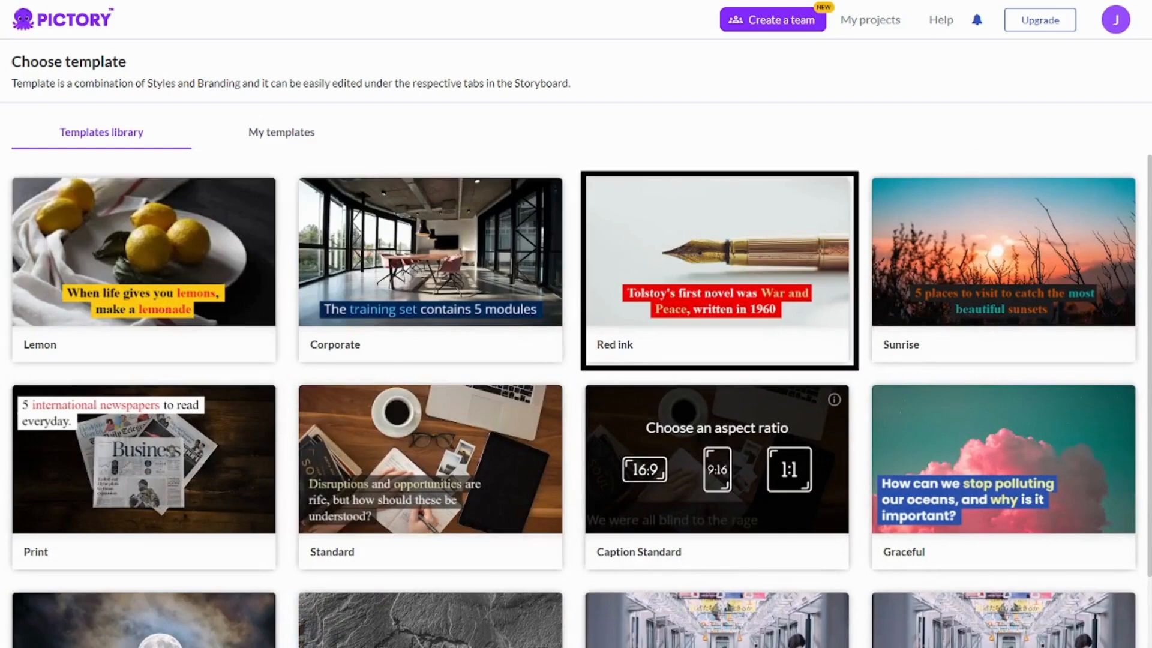
key("Tab")
key("Tab")
key("Tab")
key("Tab")
key("Tab")
key("Tab")
key("Tab")
key("Tab")
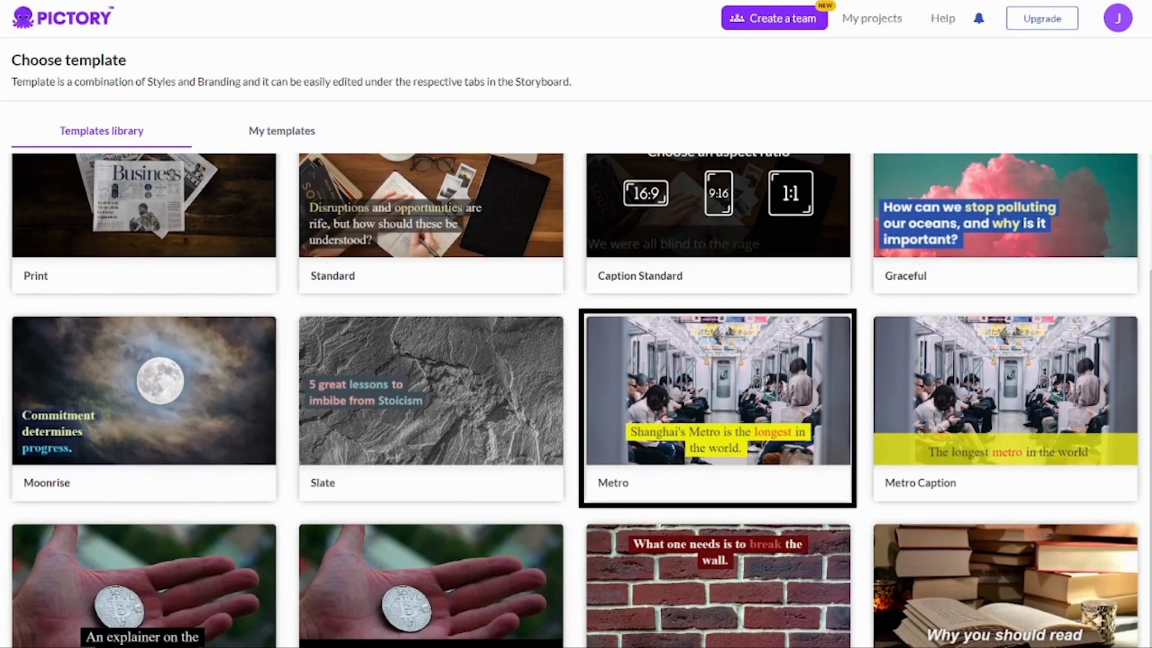
key("Tab")
key("Tab")
key("Tab")
key("Tab")
key("Tab")
key("Tab")
key("Tab")
key("Tab")
key("Tab")
key("Tab")
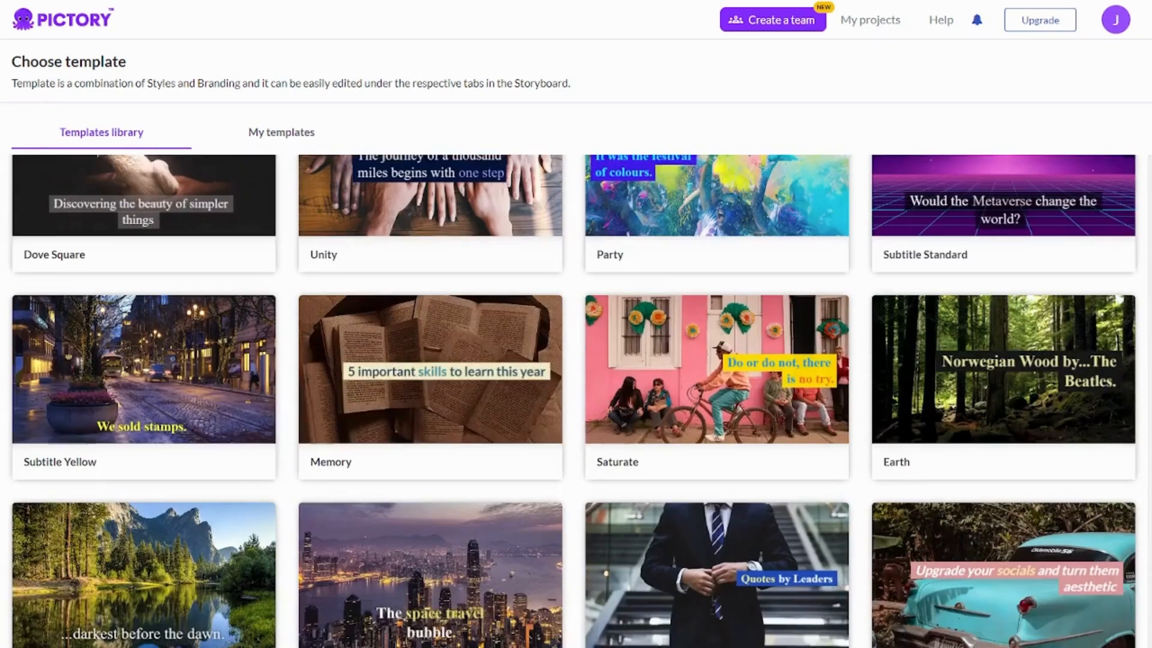
scroll(573, 400, "down", 1)
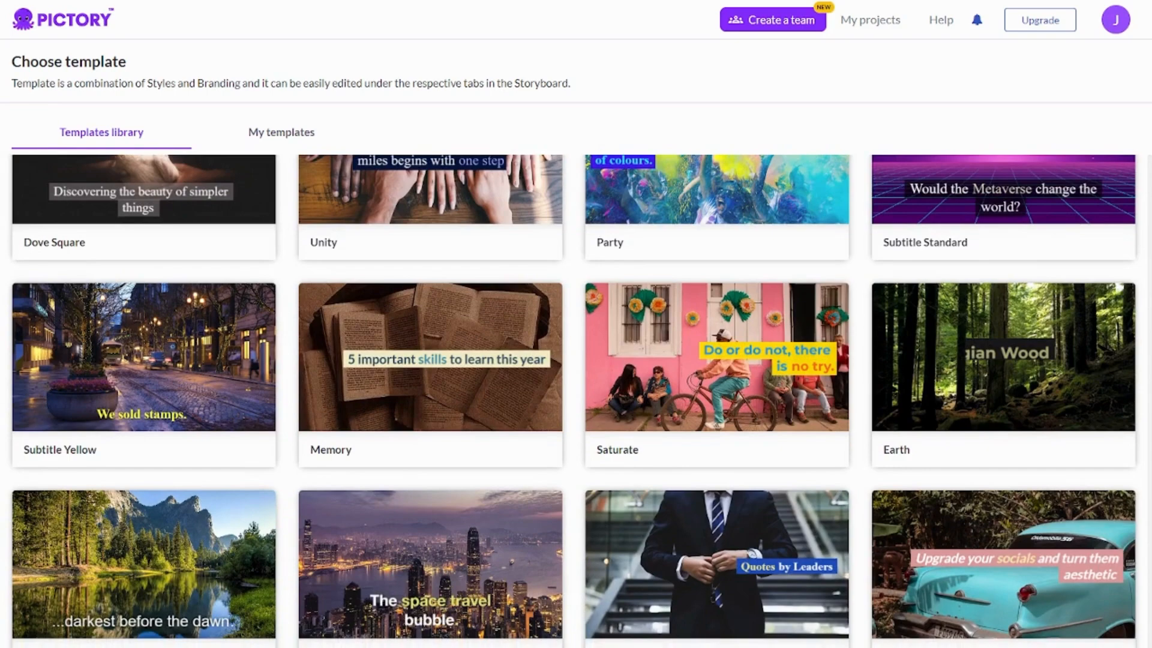
scroll(144, 504, "up", 3)
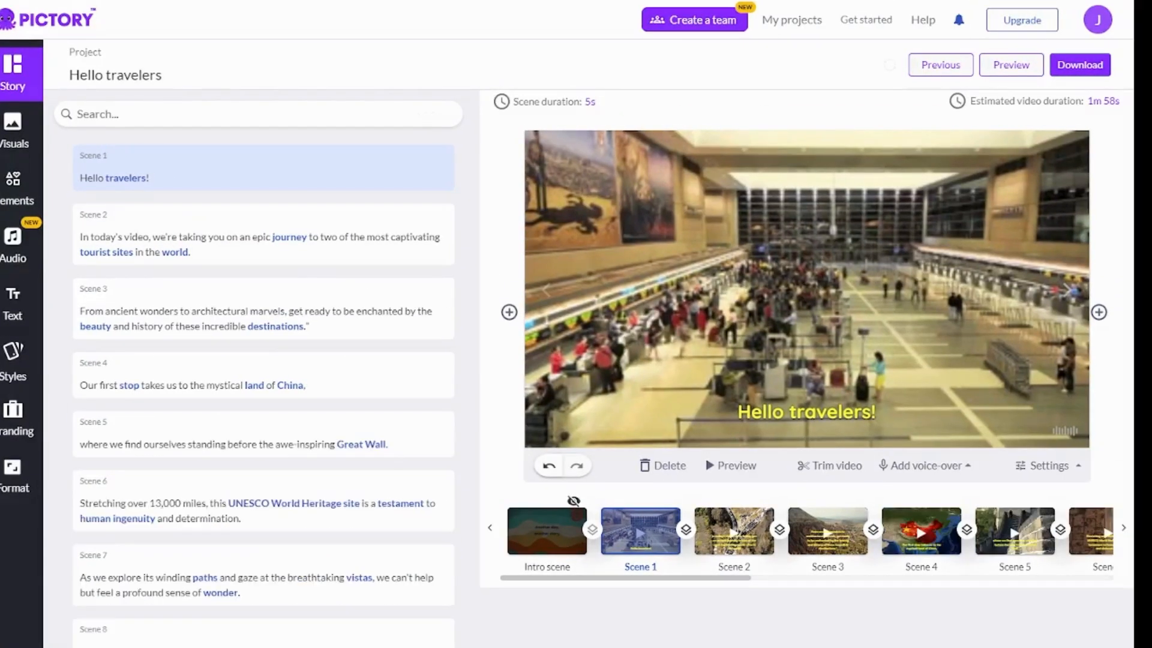
Set the font size of Scene 2's caption to 22
left_click(196, 237)
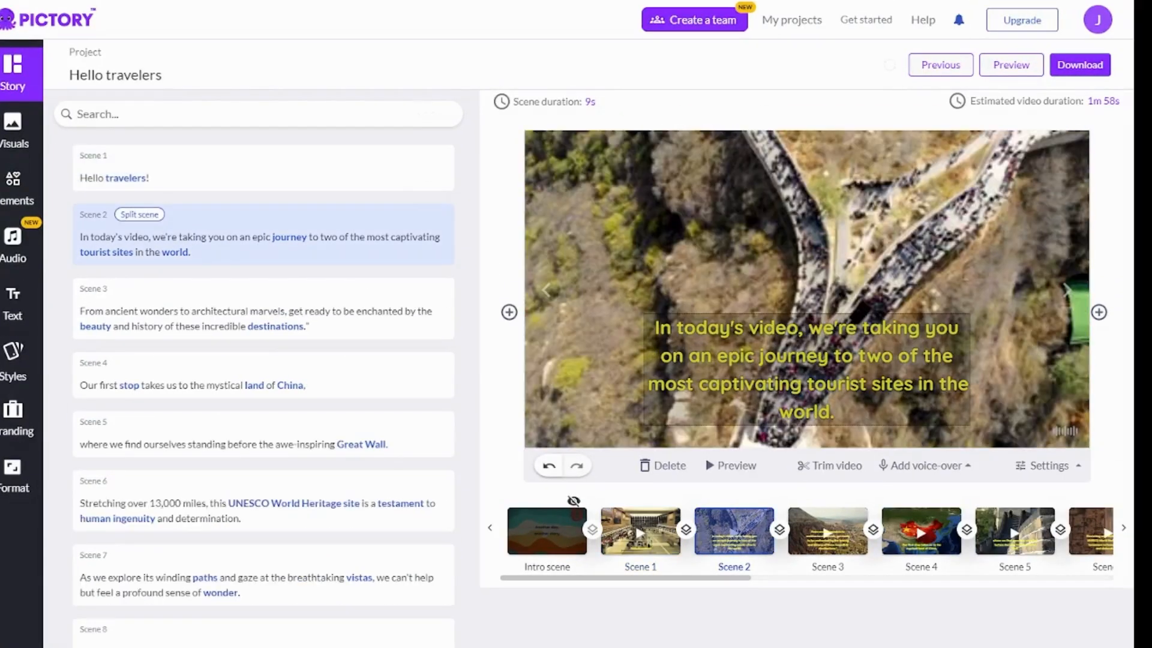
left_click(834, 371)
left_click(622, 106)
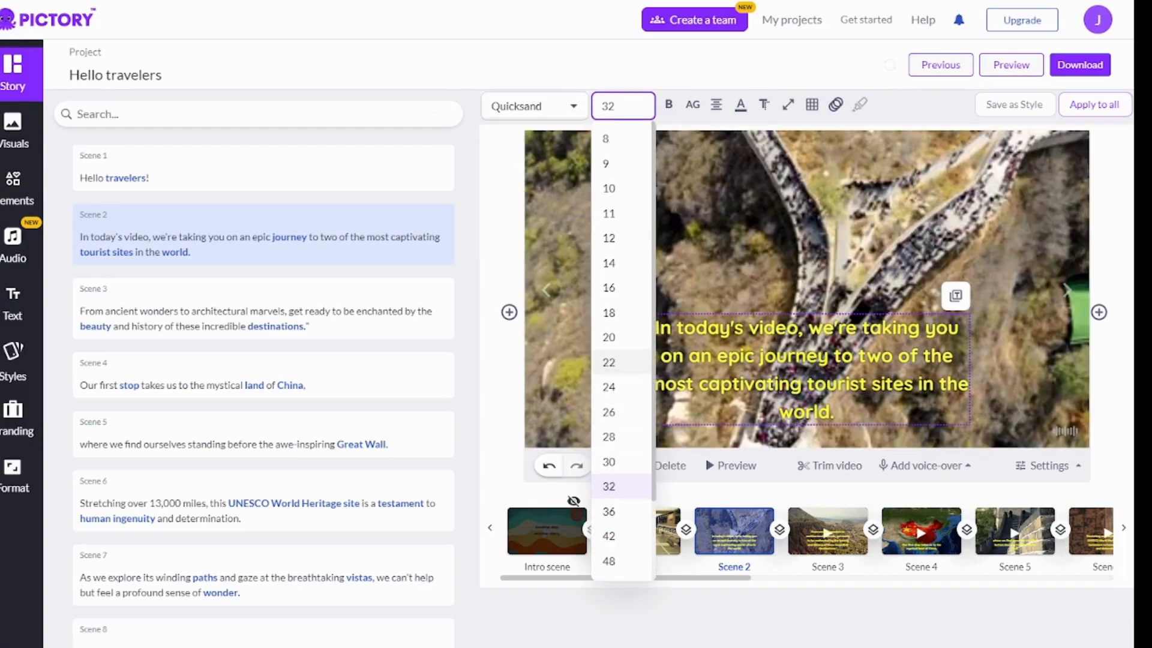
left_click(609, 362)
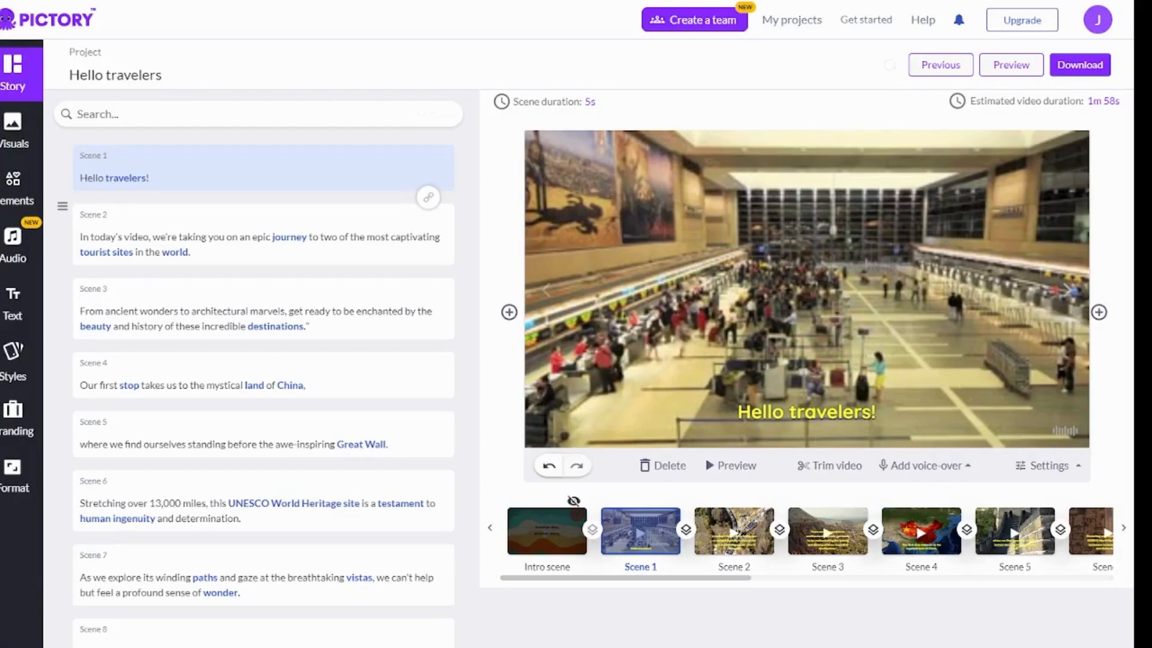
left_click(81, 237)
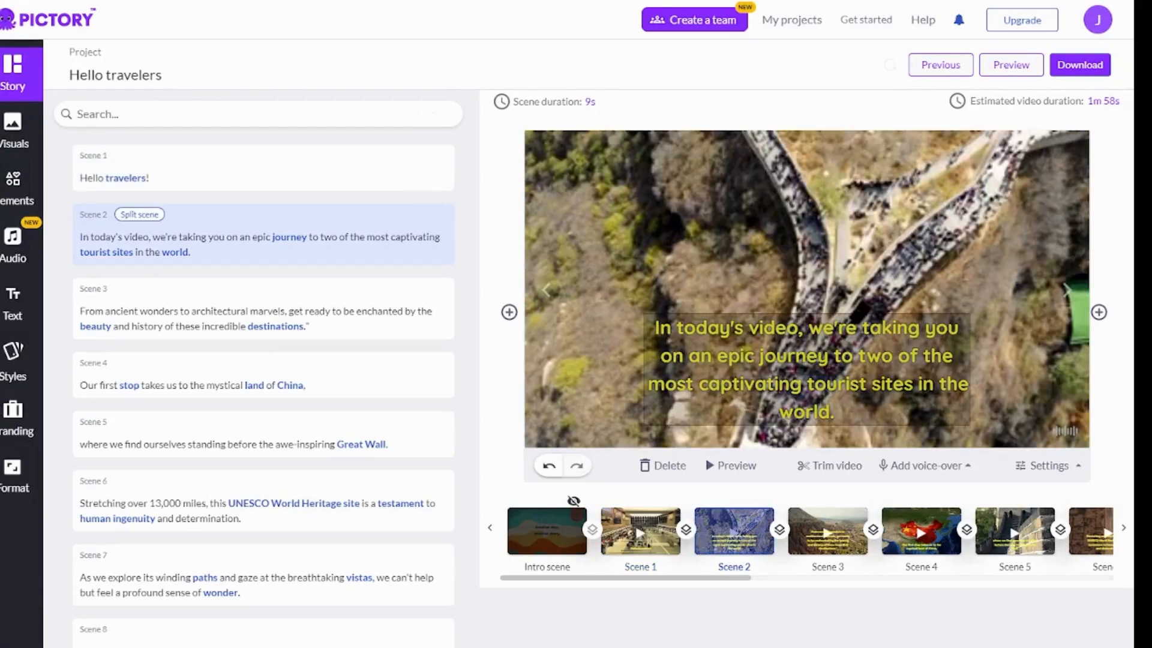
left_click(807, 369)
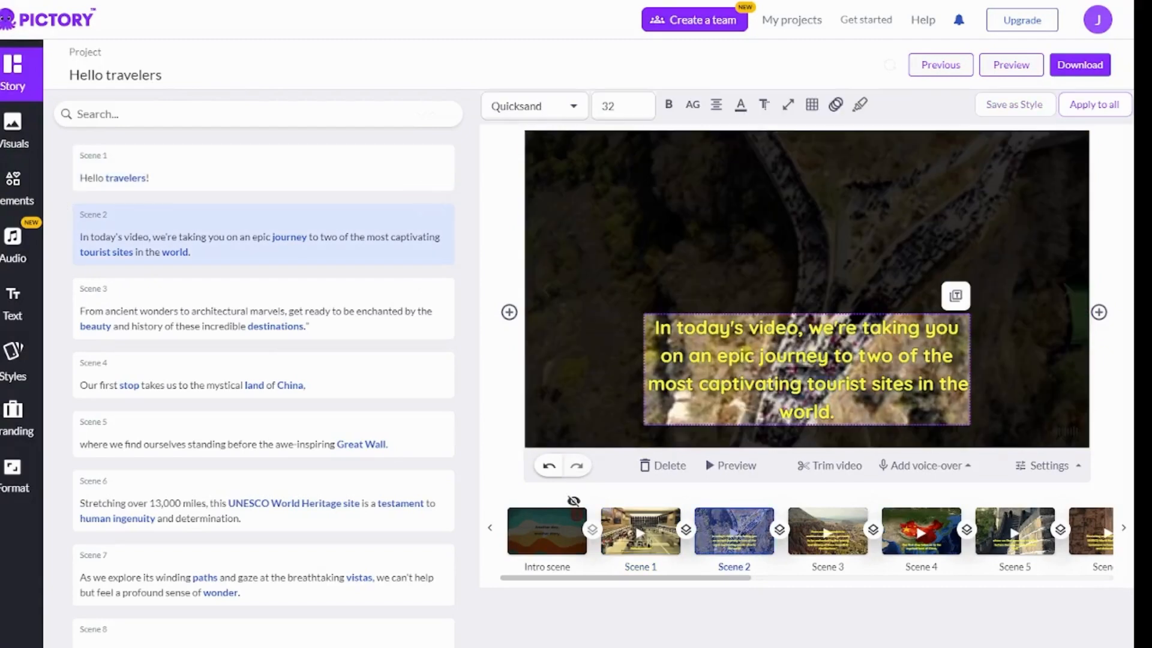
left_click(623, 106)
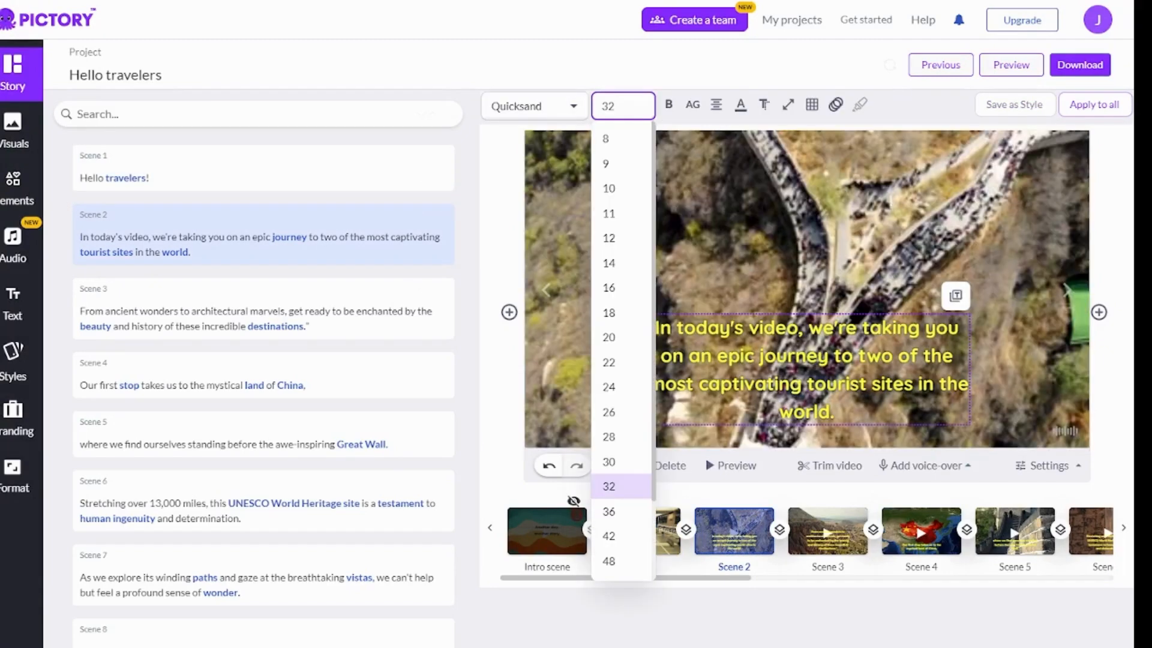
left_click(609, 362)
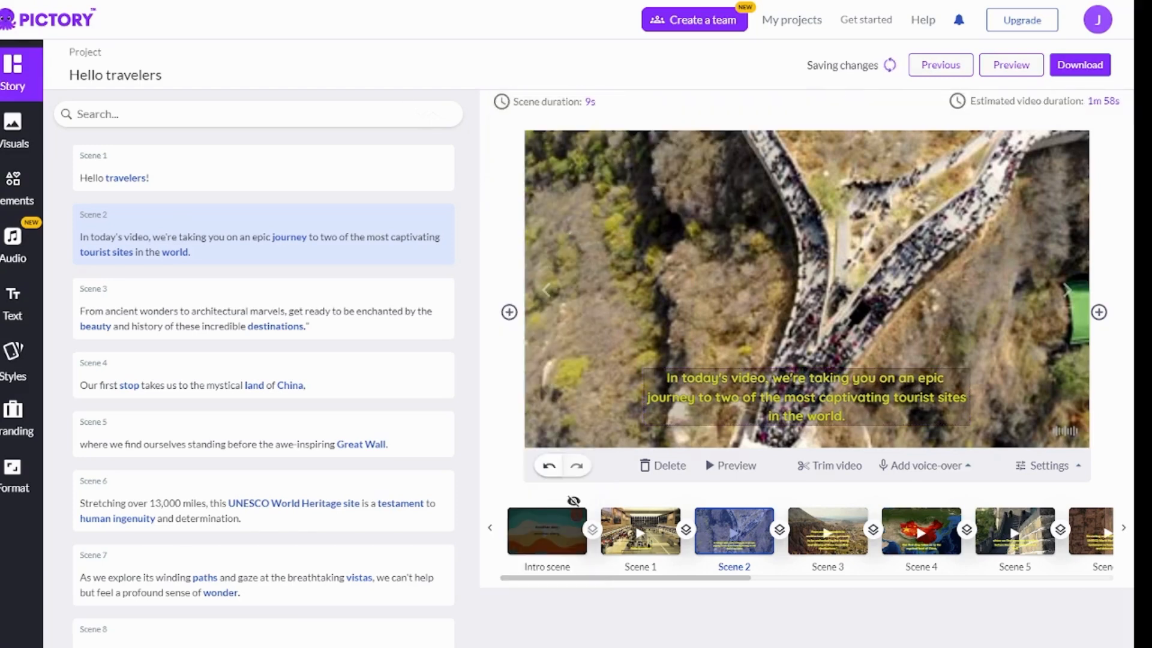
Check the font choices available for the Scene 2 caption
double_click(705, 379)
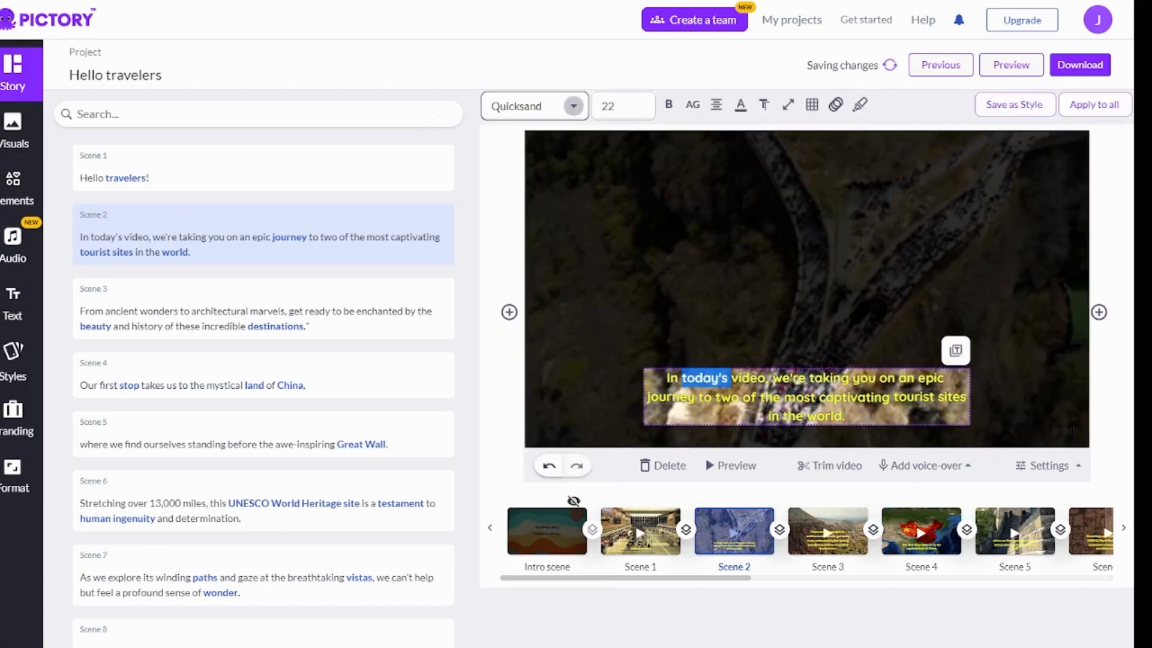
left_click(574, 107)
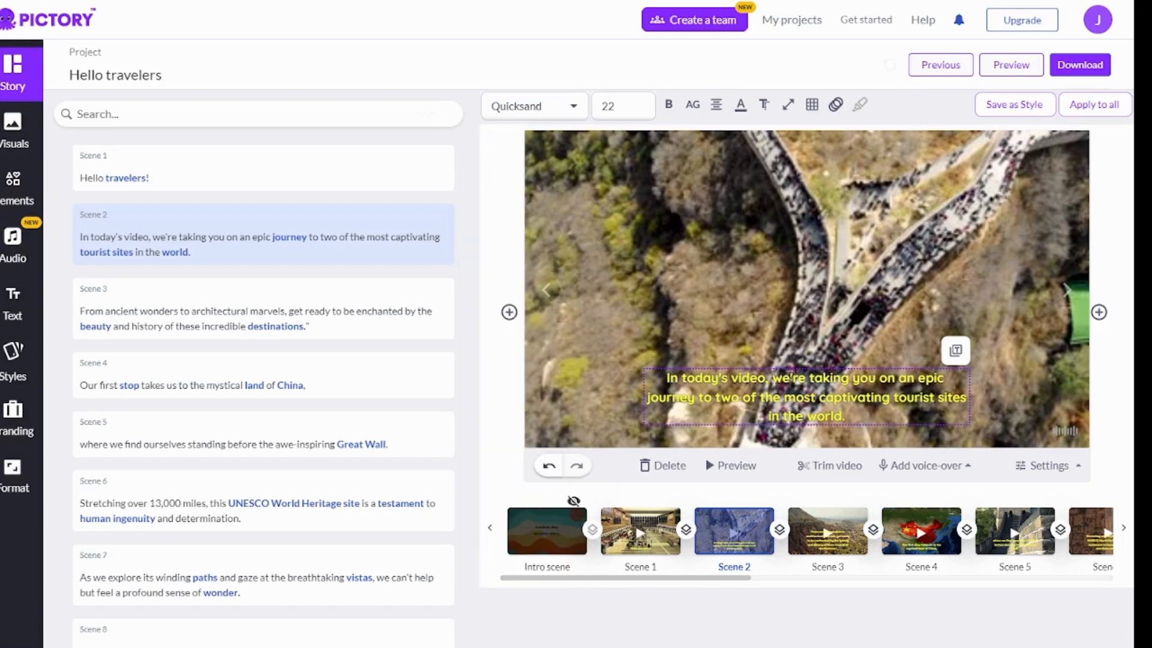
left_click(517, 107)
left_click(573, 106)
scroll(534, 348, "down", 3)
scroll(534, 348, "up", 3)
left_click(428, 183)
left_click(428, 207)
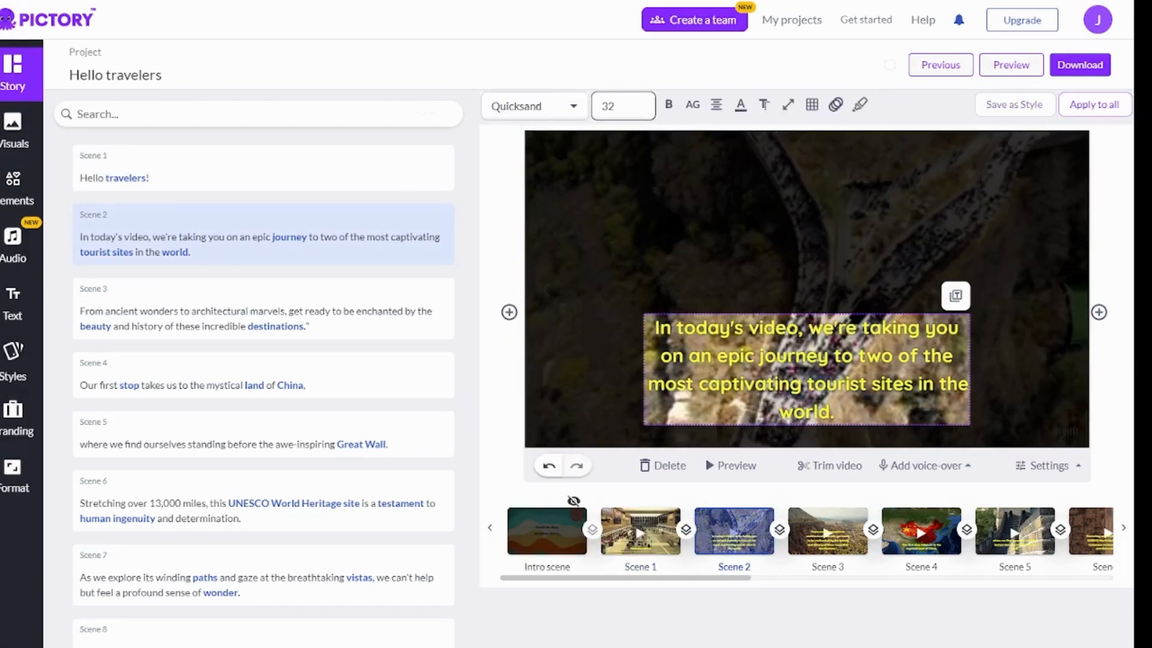
Set the Scene 2 caption's font size to 22 again and select the caption text
left_click(623, 106)
left_click(609, 362)
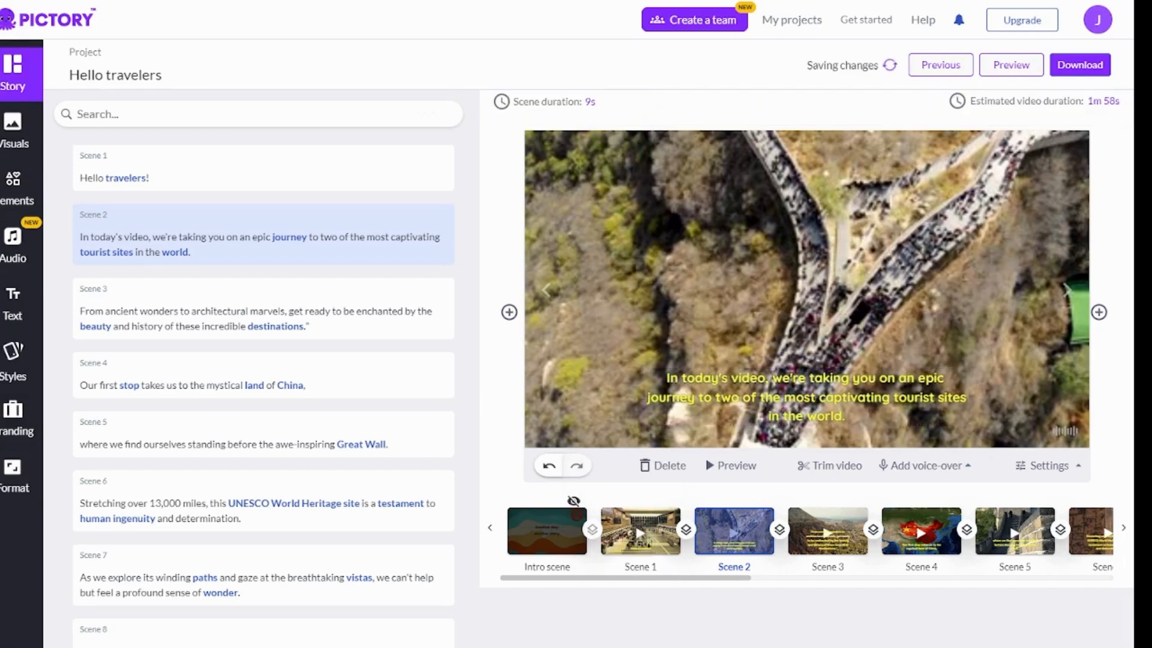
left_click(806, 397)
left_click(806, 342)
left_click(806, 397)
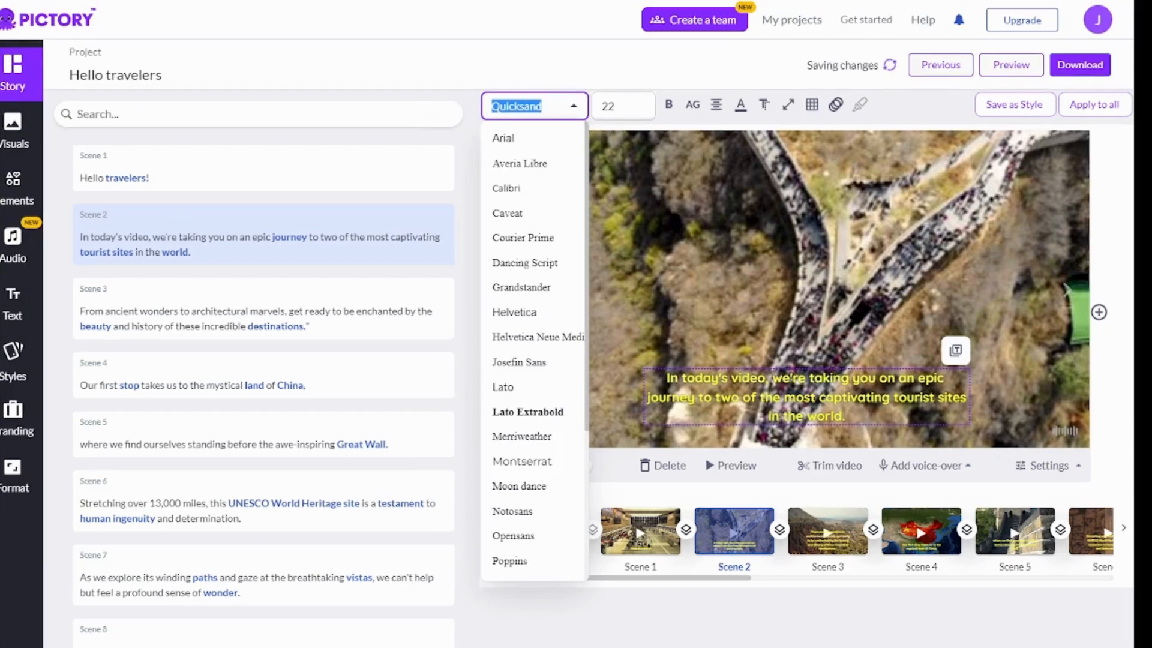
Review the typefaces offered for Scene 2's caption, from Arial to Poppins
key("Escape")
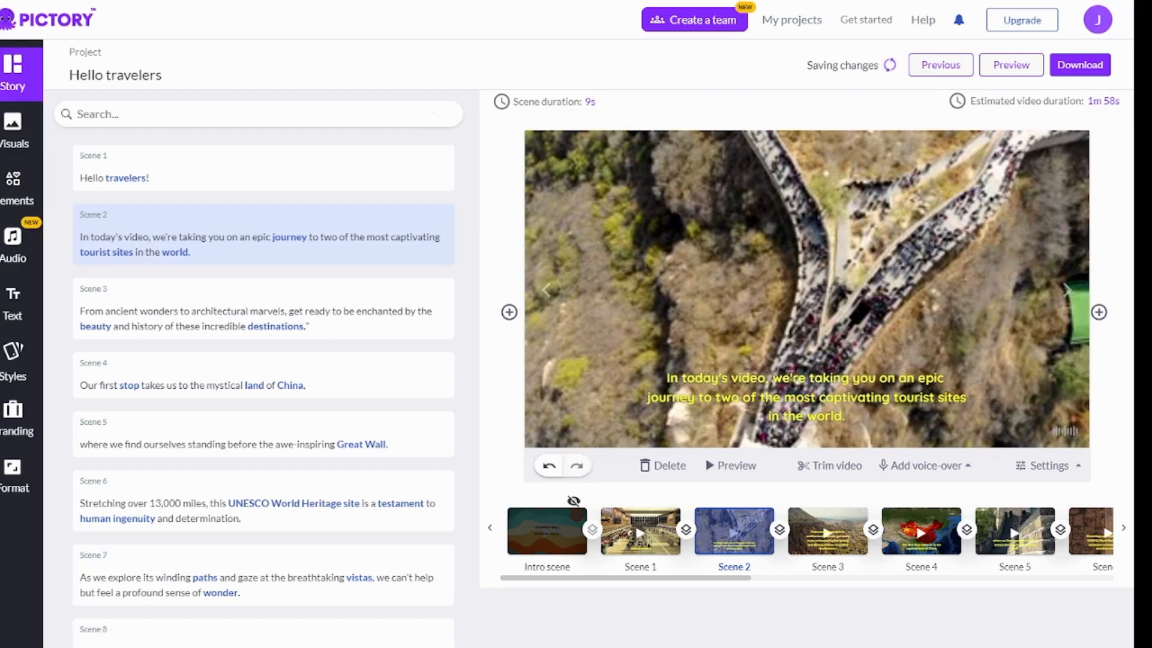
double_click(705, 378)
left_click(573, 107)
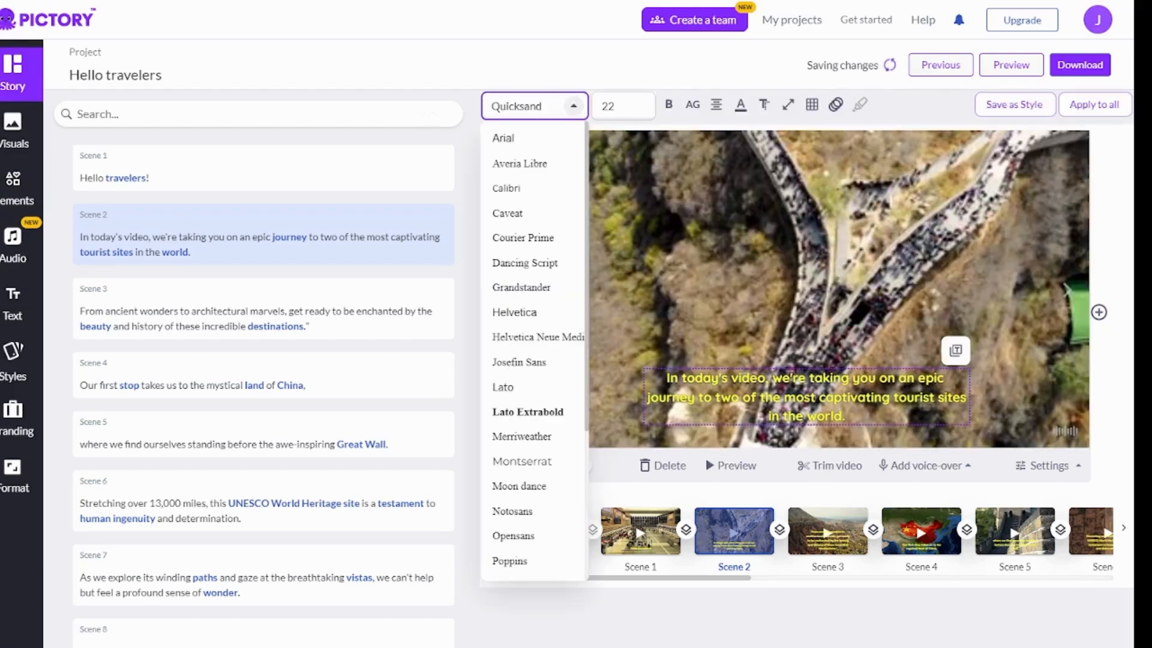
left_click(519, 387)
left_click(574, 107)
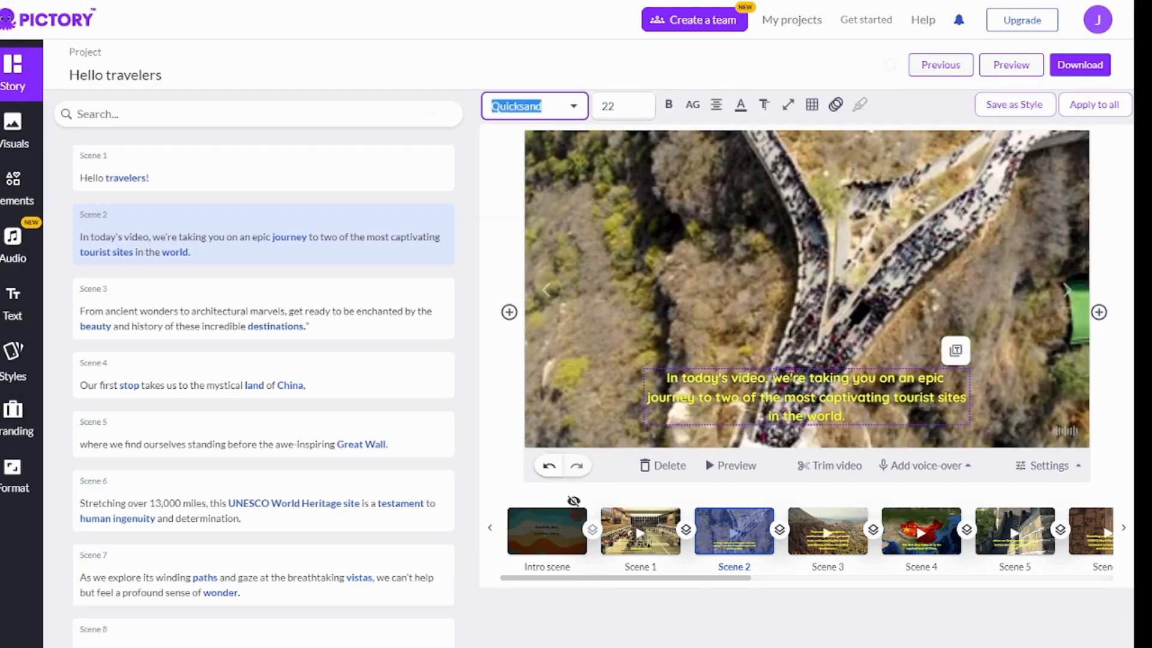
scroll(532, 163, "down", 2)
scroll(533, 163, "up", 2)
left_click(720, 288)
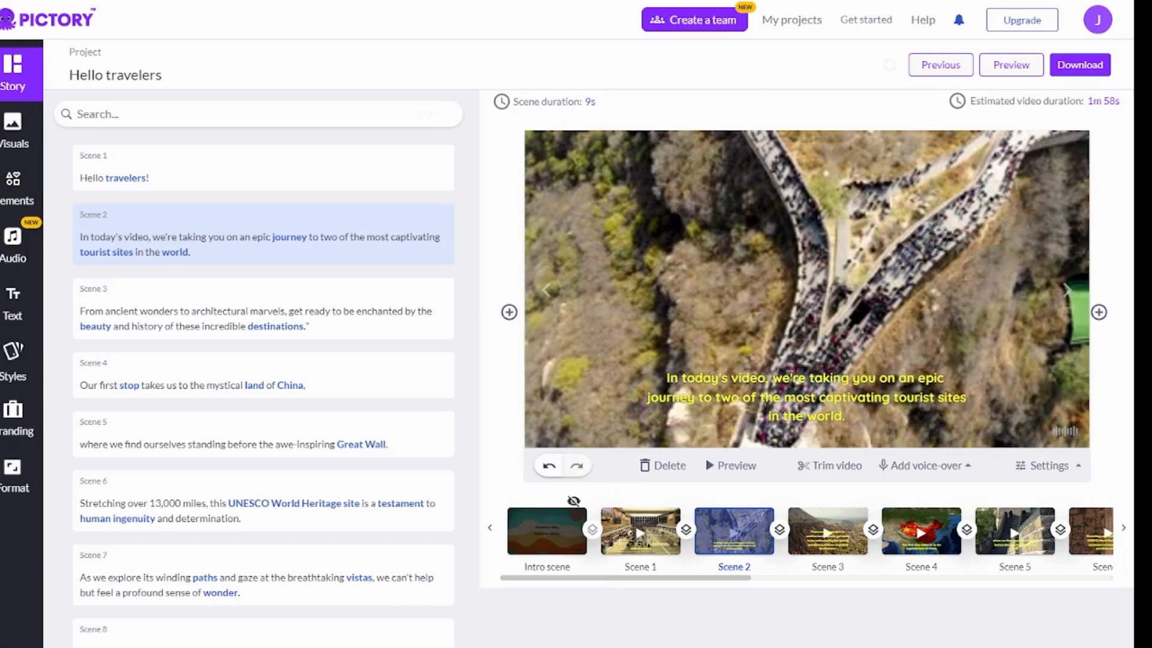
Check the colour options of Scene 2's caption and widen its text box so the text fits on two lines
left_click(805, 396)
mouse_move(741, 105)
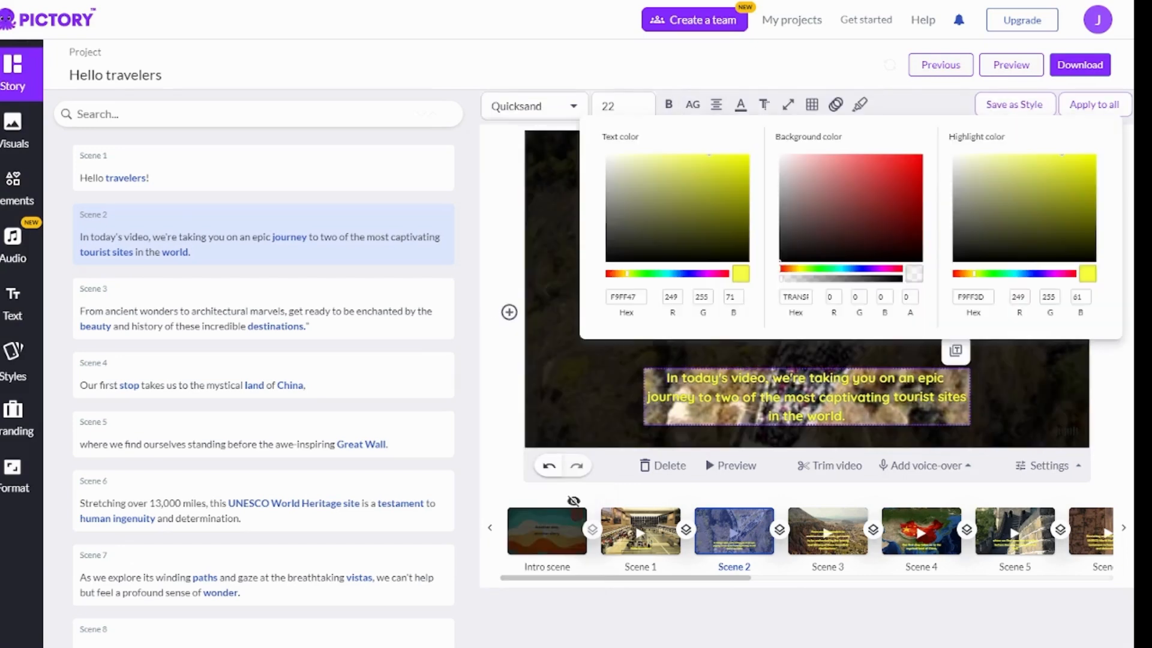
left_click_drag(846, 152, 872, 153)
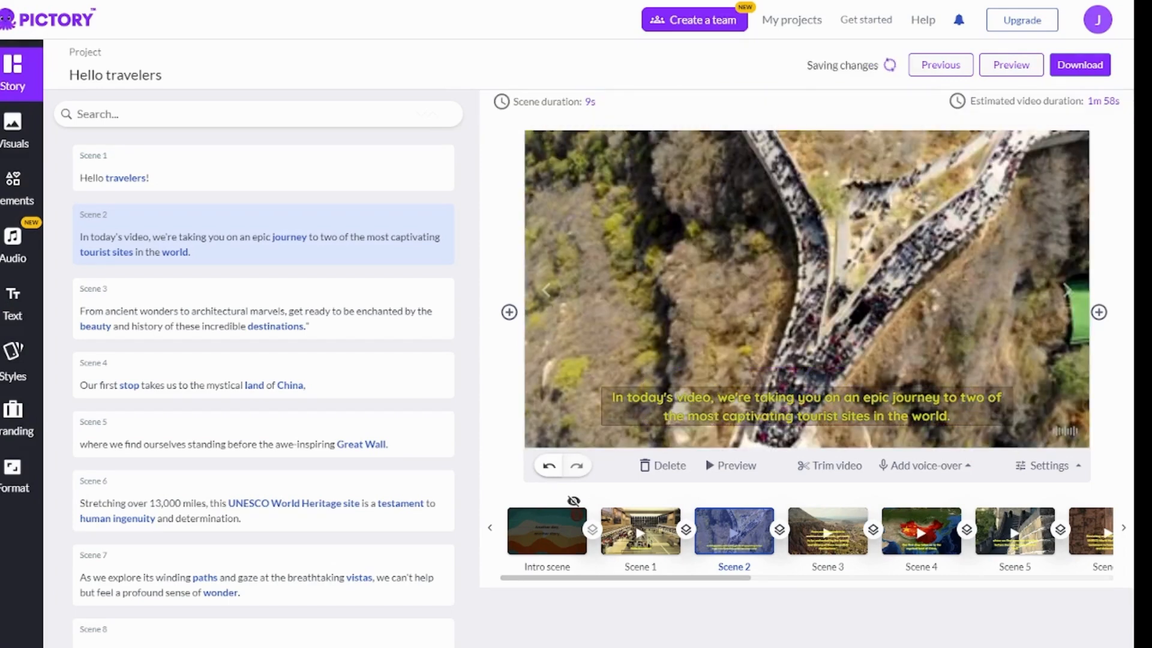
Try Scene 2's caption at the top left of the frame, and return it to the bottom centre
left_click(806, 407)
left_click(812, 104)
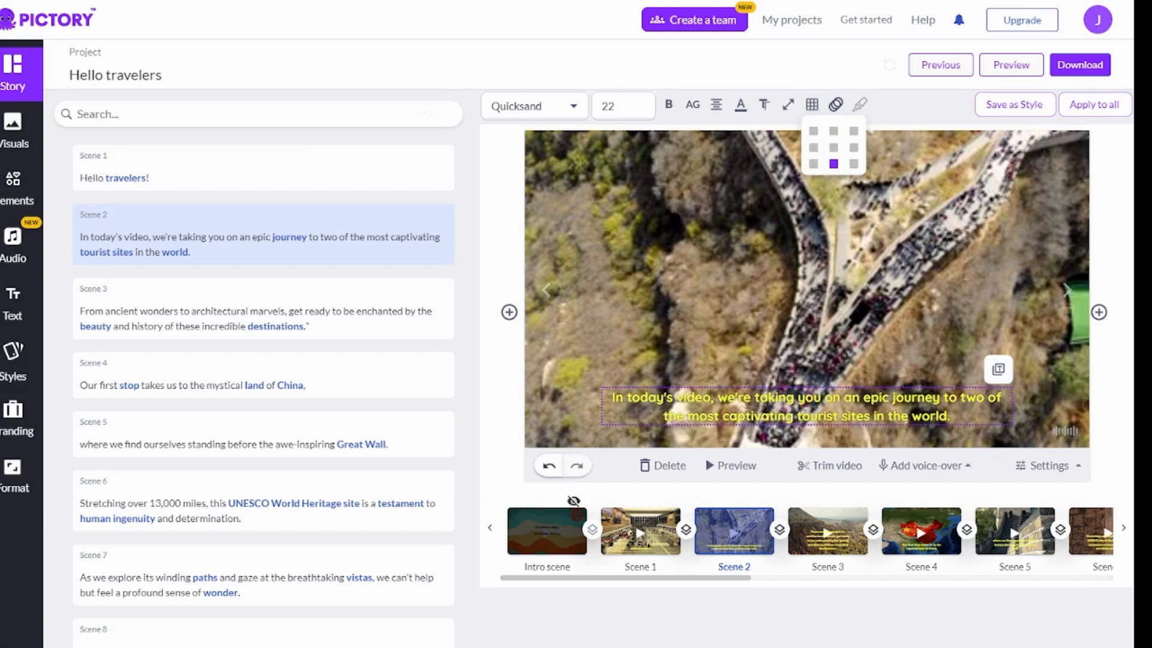
left_click(814, 131)
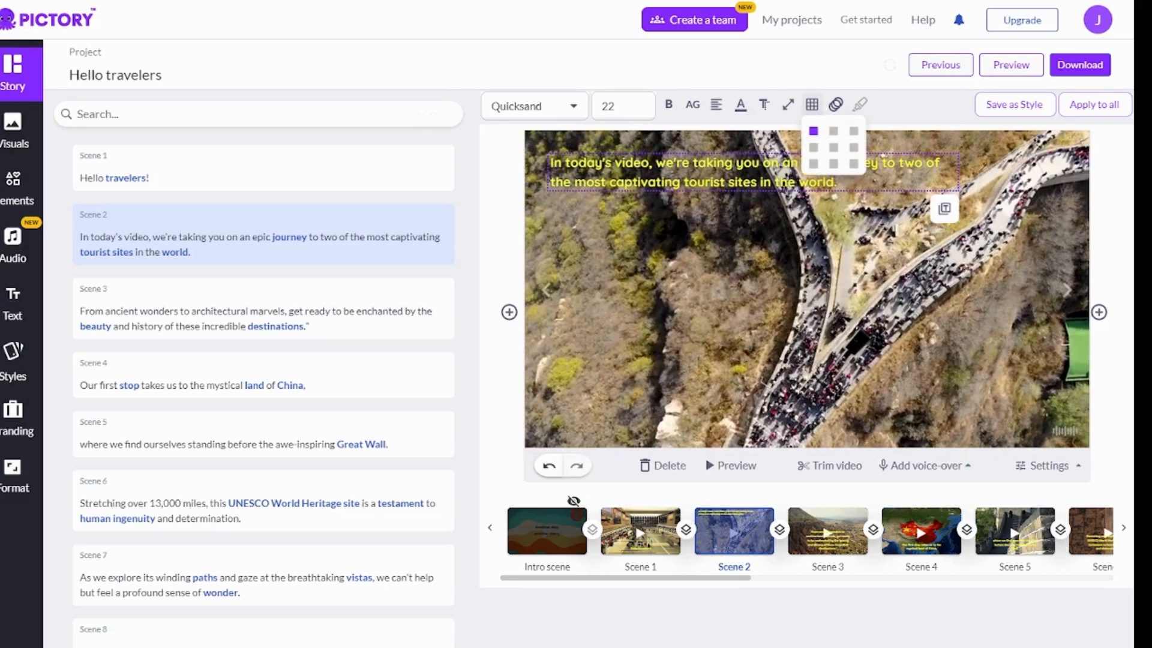
left_click(833, 164)
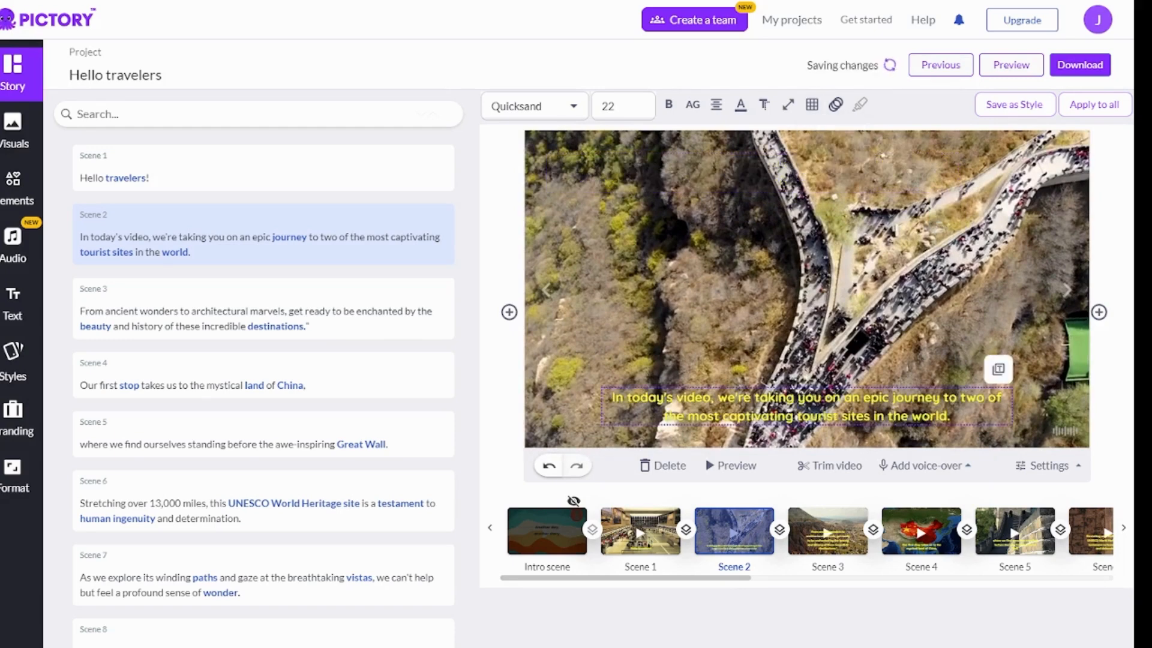
left_click(807, 270)
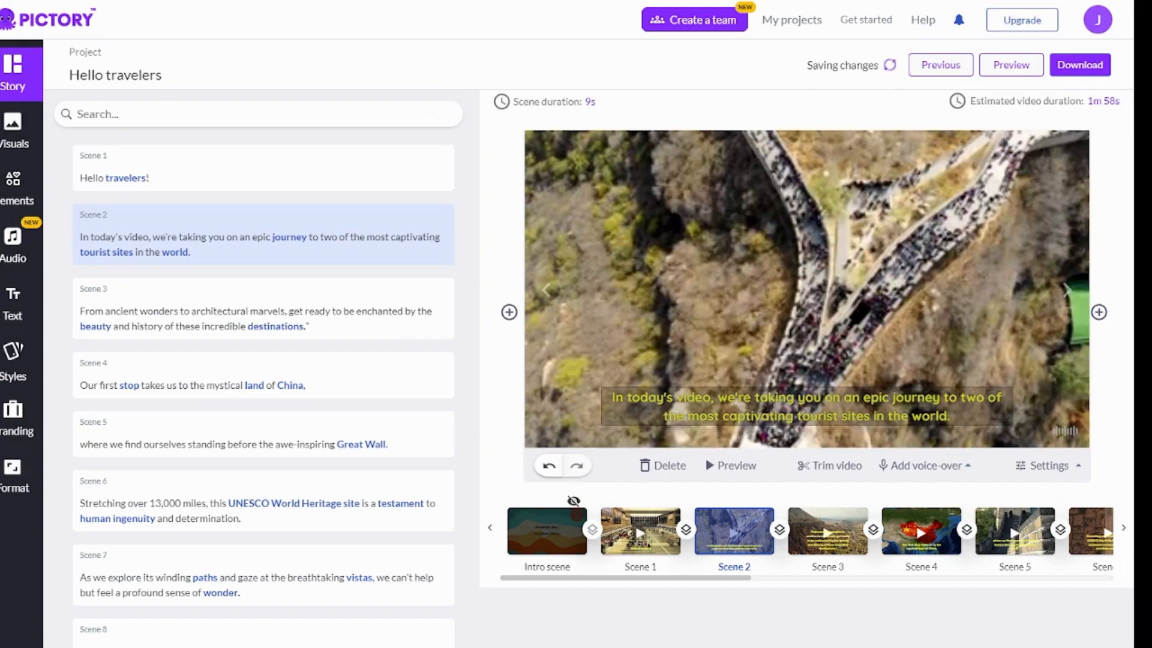
left_click(780, 405)
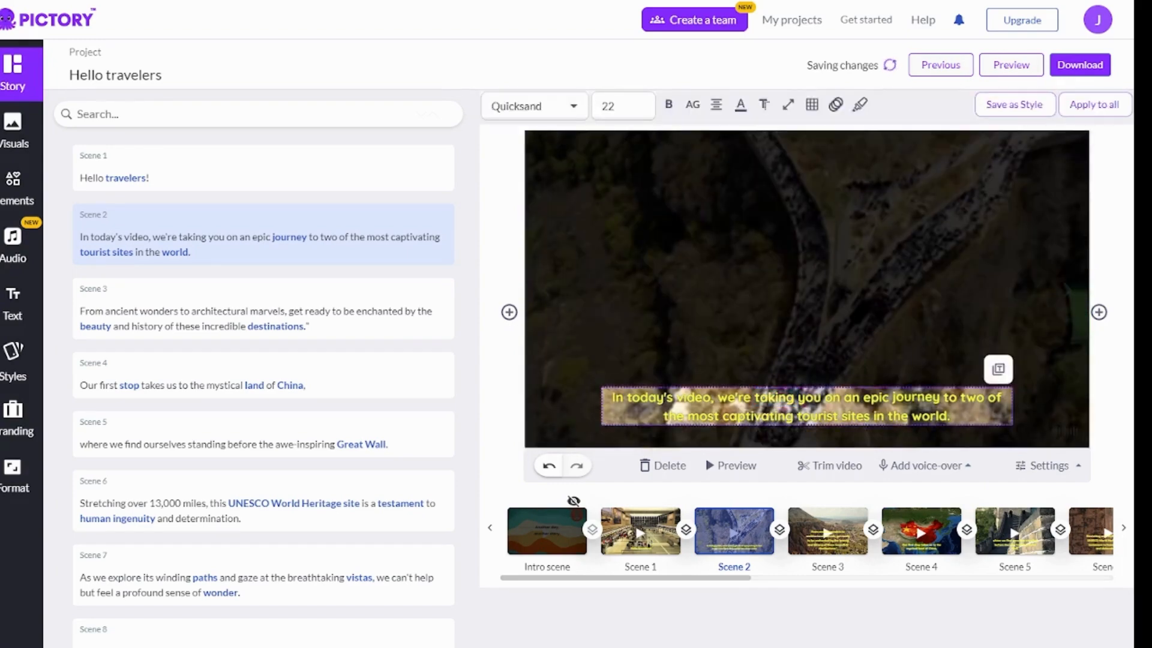
mouse_move(812, 105)
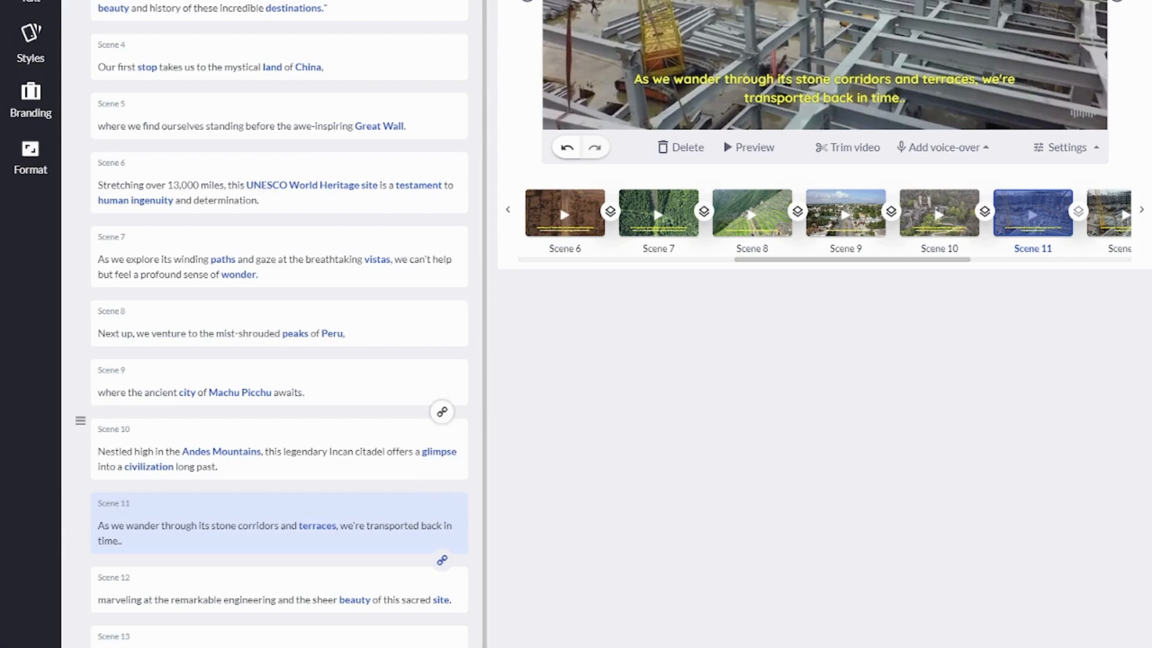
Review the text and visuals of Scenes 10 and 11, and return to the position options of Scene 2's caption
double_click(193, 452)
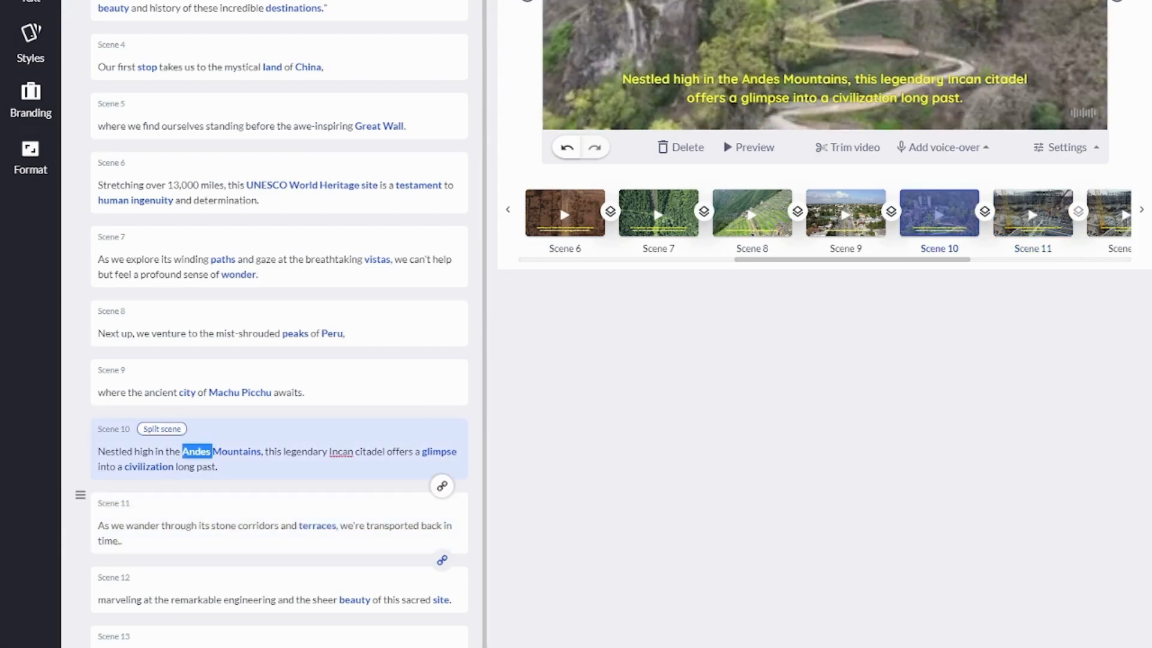
left_click(279, 527)
scroll(576, 324, "down", 1)
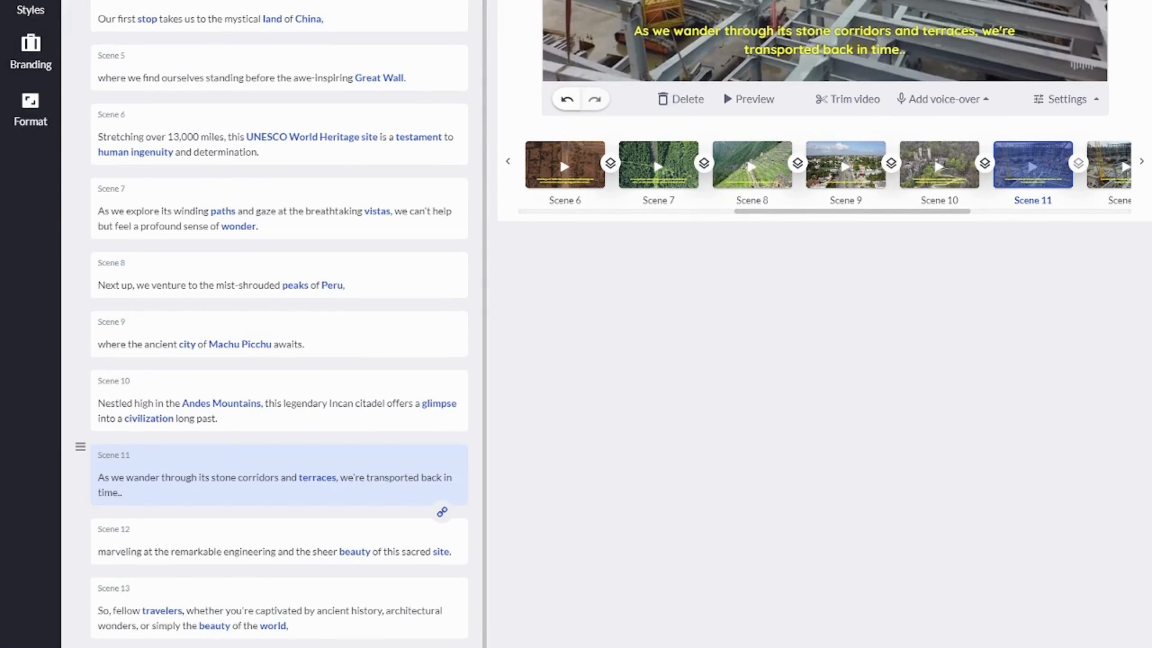
left_click(279, 541)
scroll(279, 541, "up", 6)
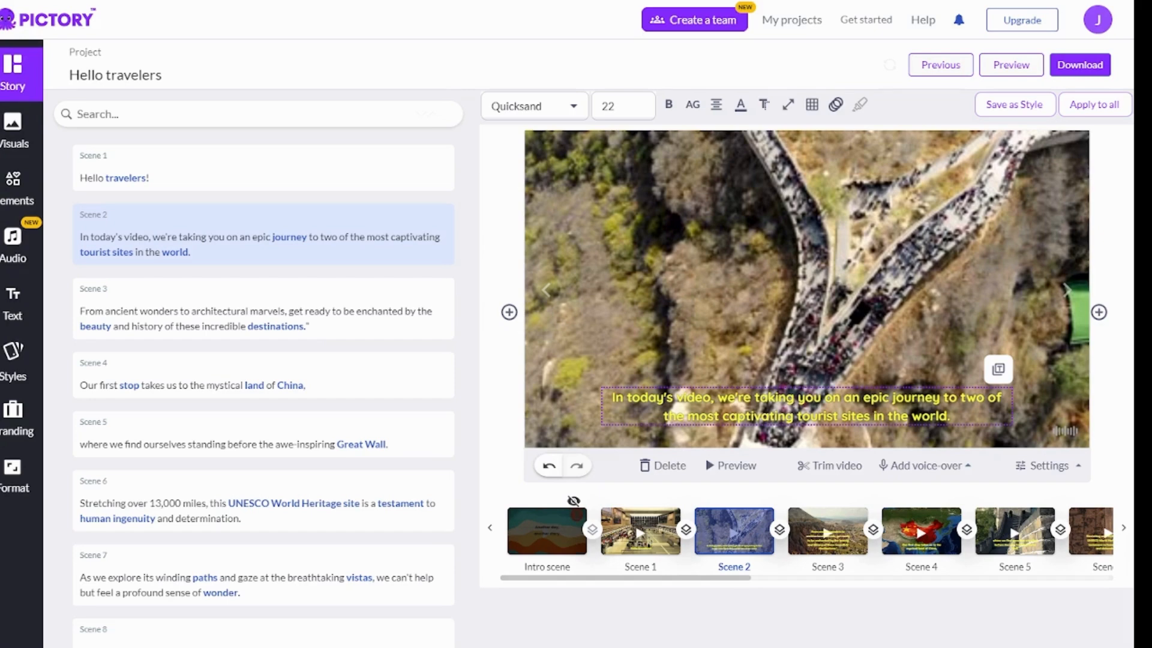
left_click(812, 105)
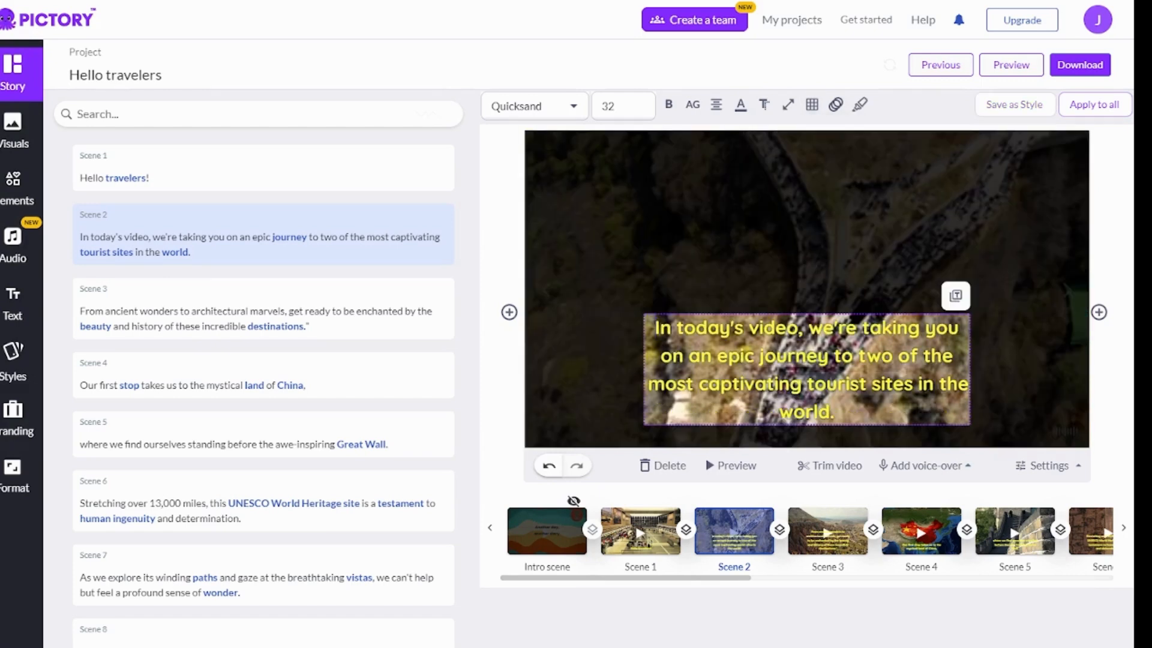
Set the font size of Scene 2's caption to 22 and check the typefaces offered for it
left_click(623, 106)
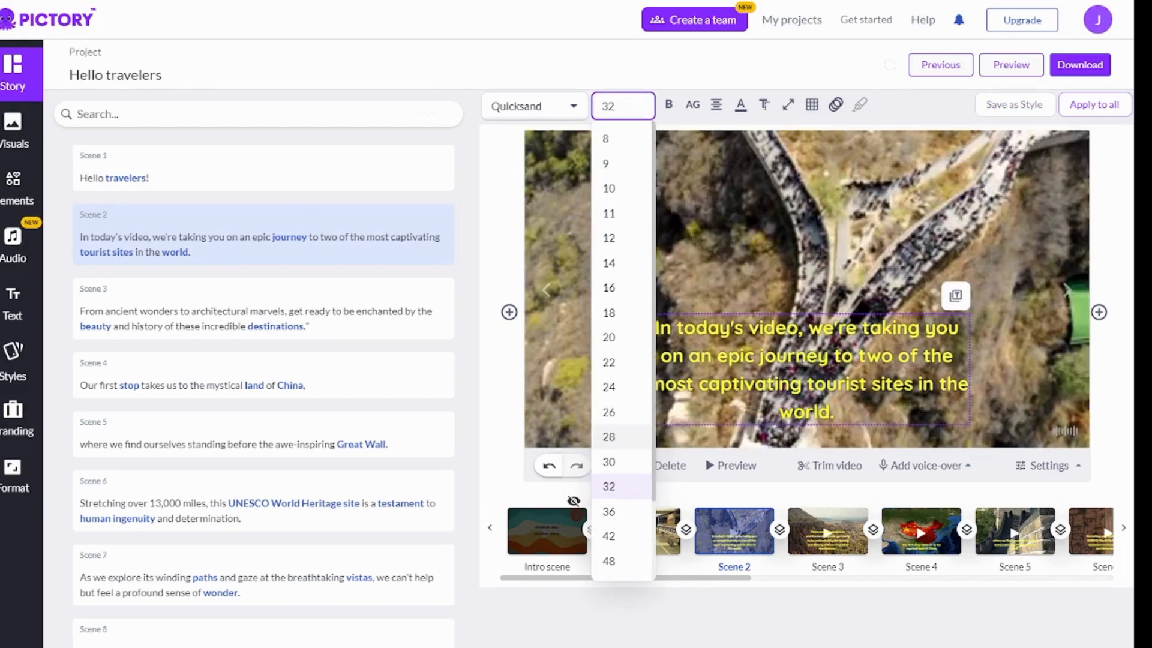
left_click(609, 362)
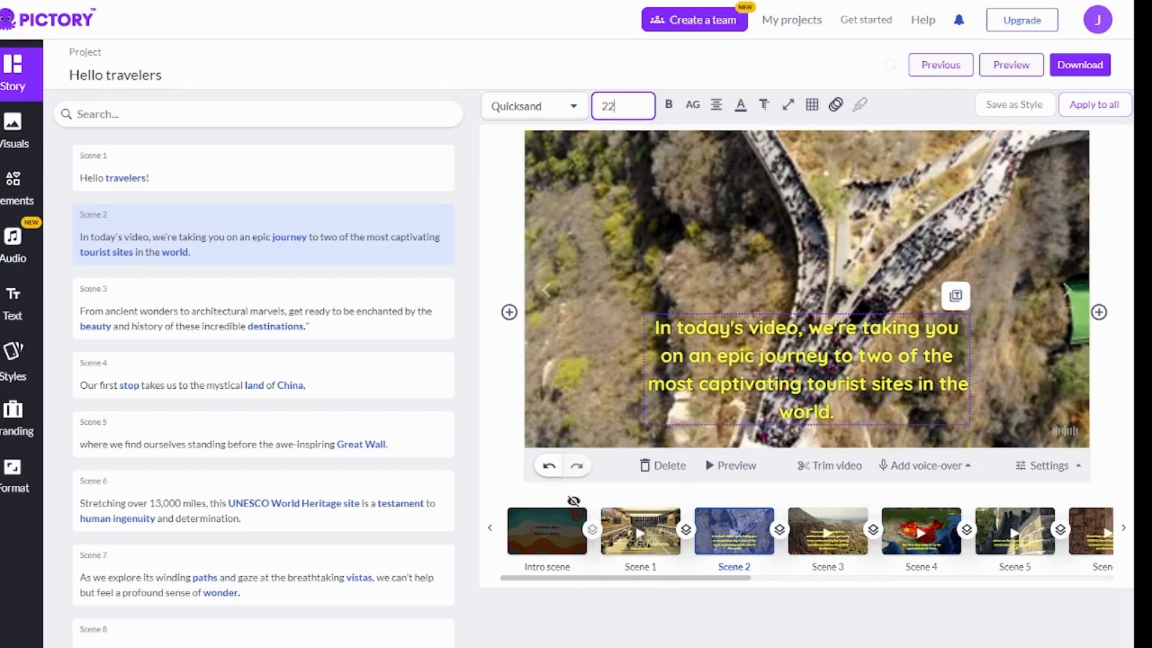
left_click(600, 300)
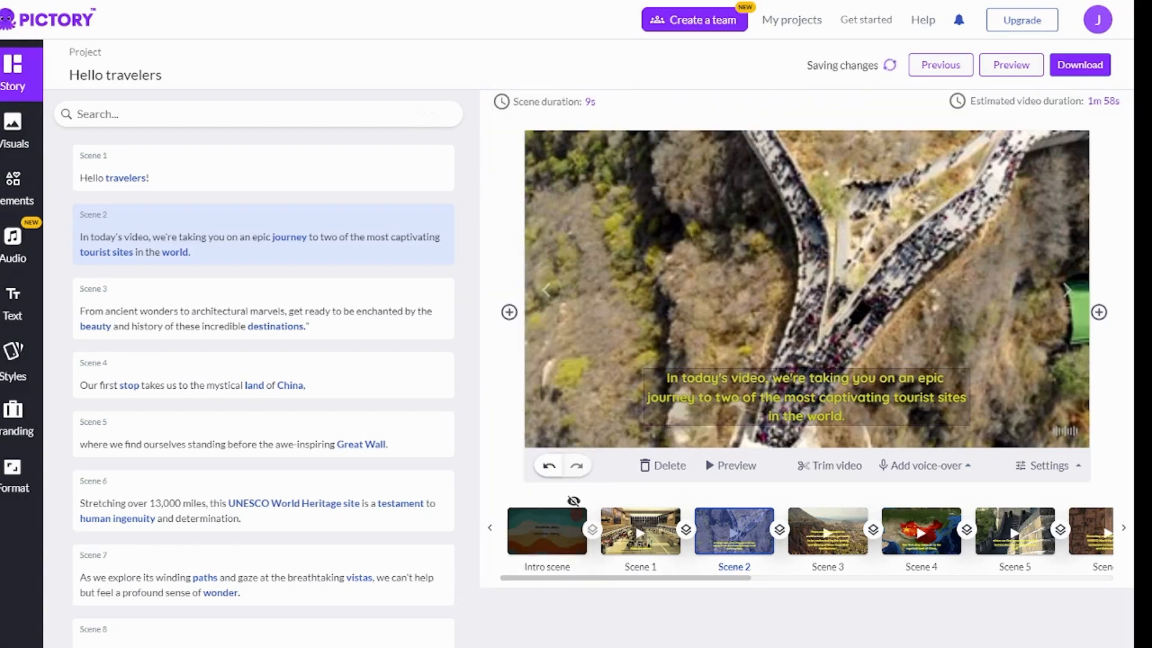
double_click(705, 378)
left_click(574, 107)
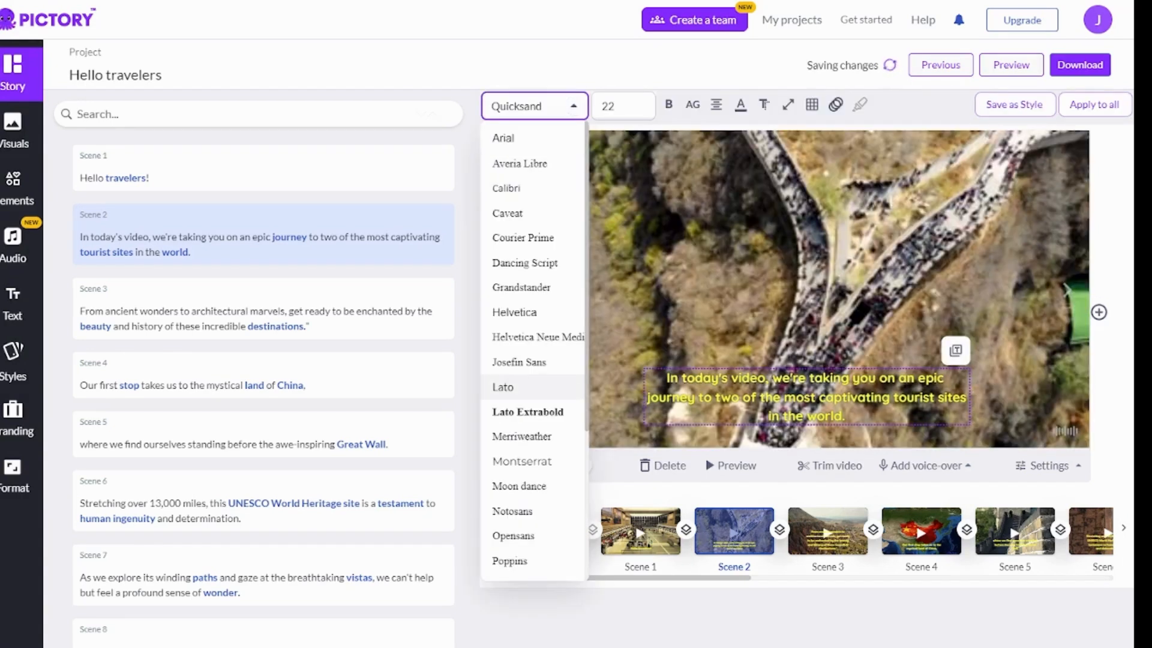
left_click(574, 106)
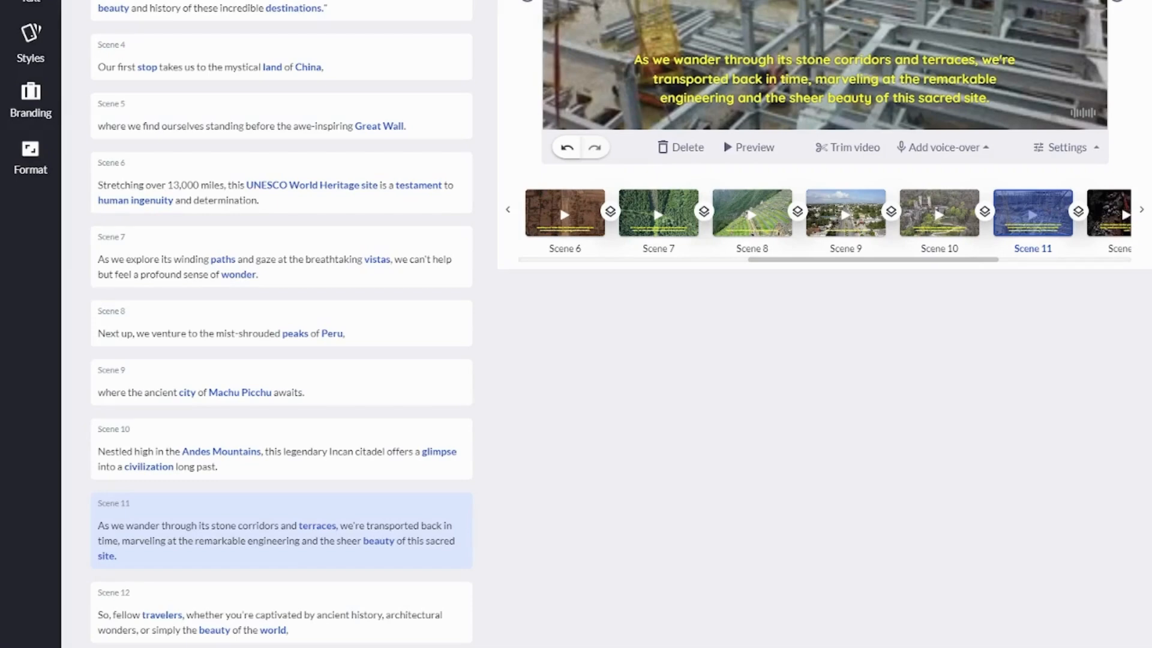
Try splitting Scene 11 after "transported back in time.." and merge the two parts again
left_click_drag(122, 541, 118, 541)
type("..")
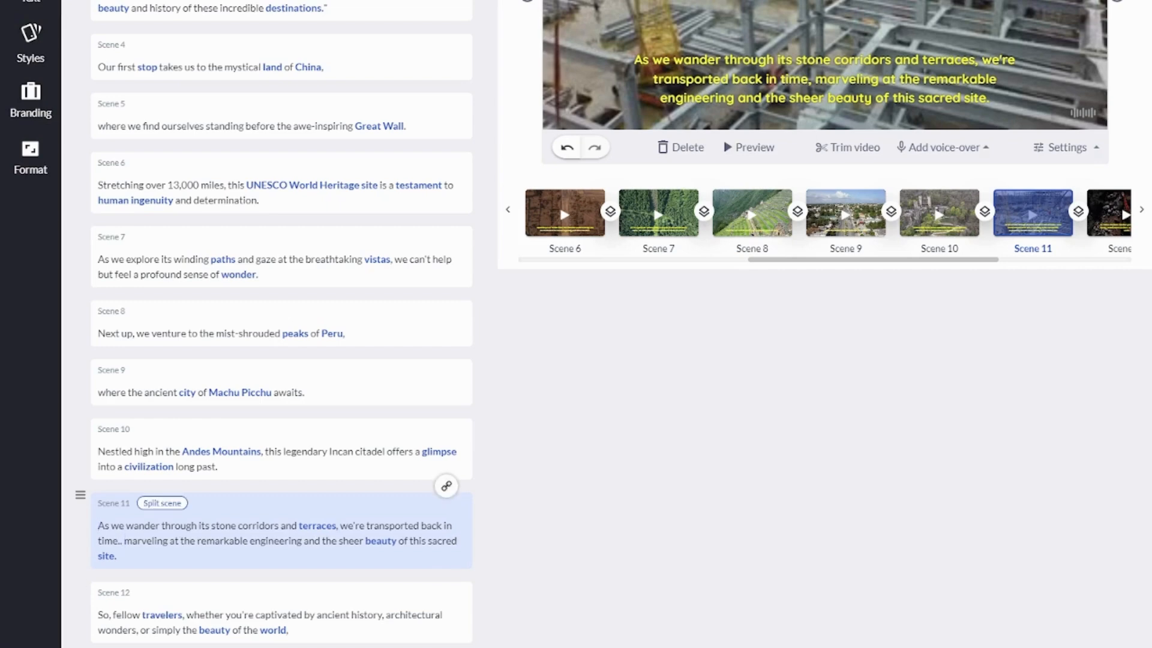
key("Return")
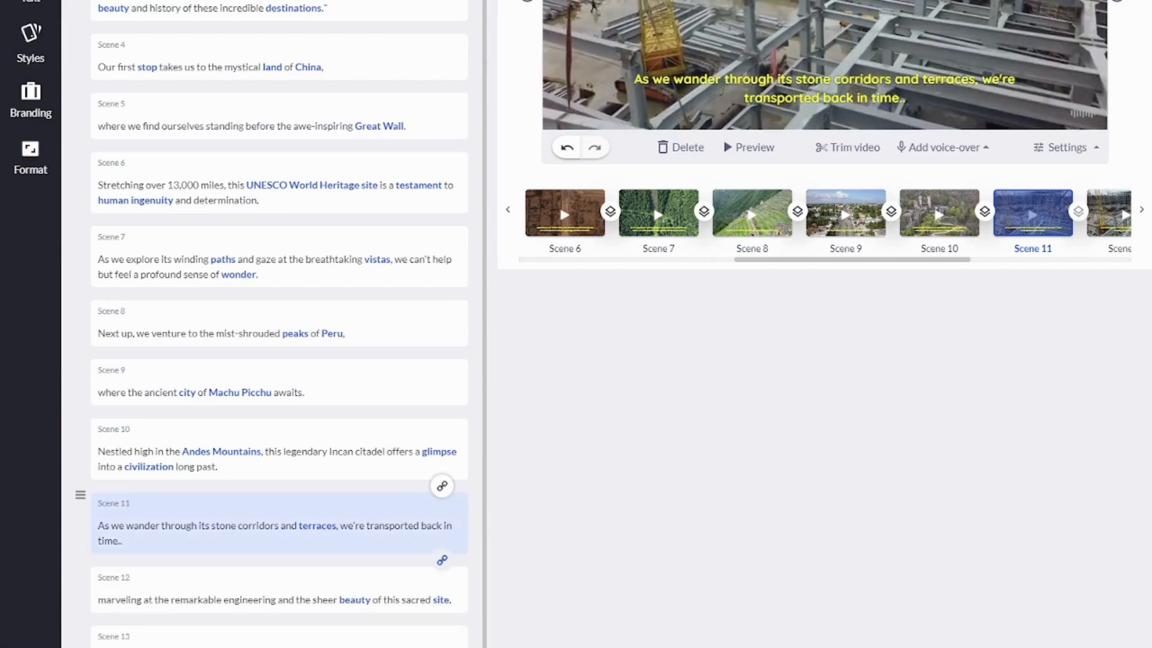
left_click(442, 561)
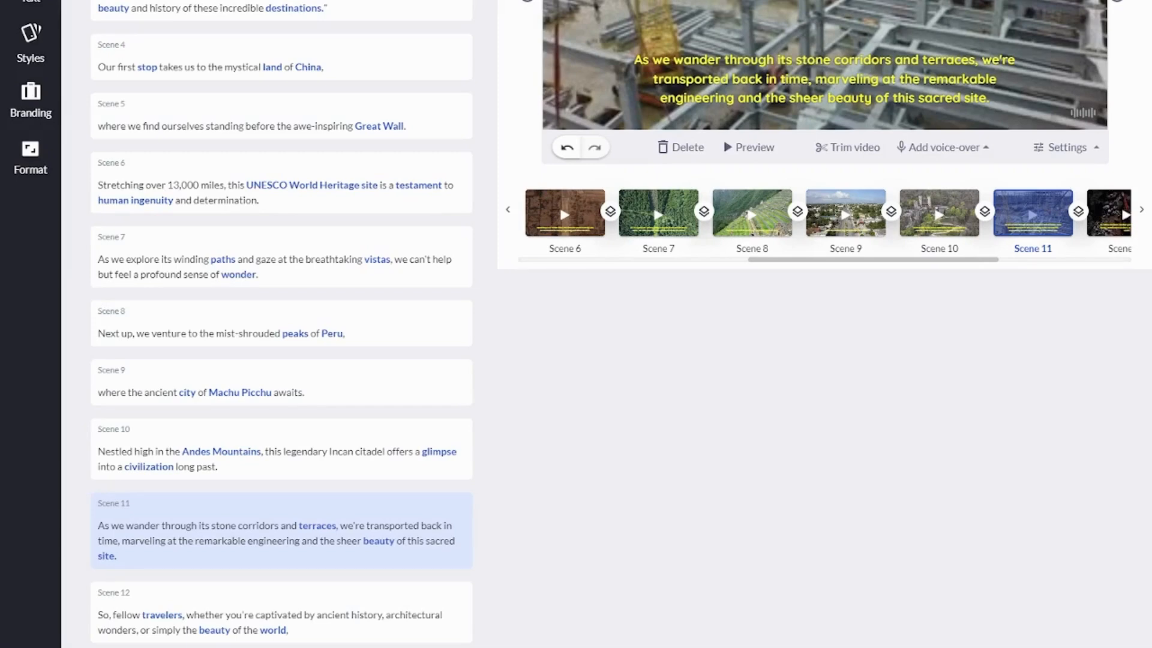
Try separating "marveling at the remarkable engineering" from Scene 11 as its own scene, ending the first part with "..", and view the second part
double_click(119, 541)
type("..")
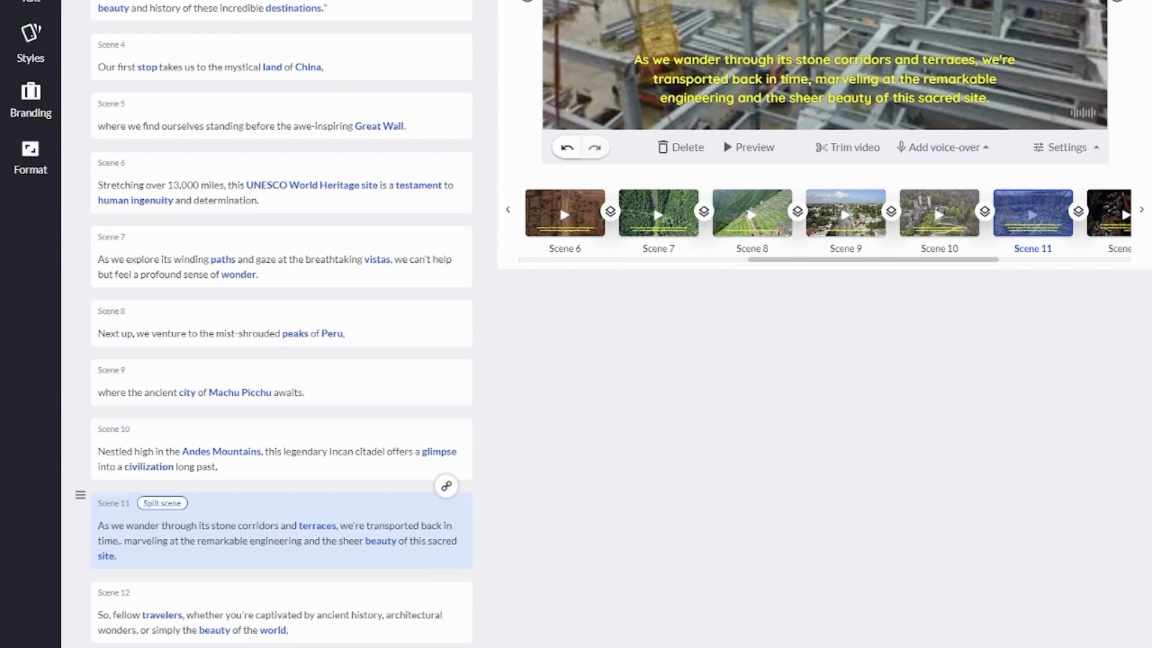
key("Return")
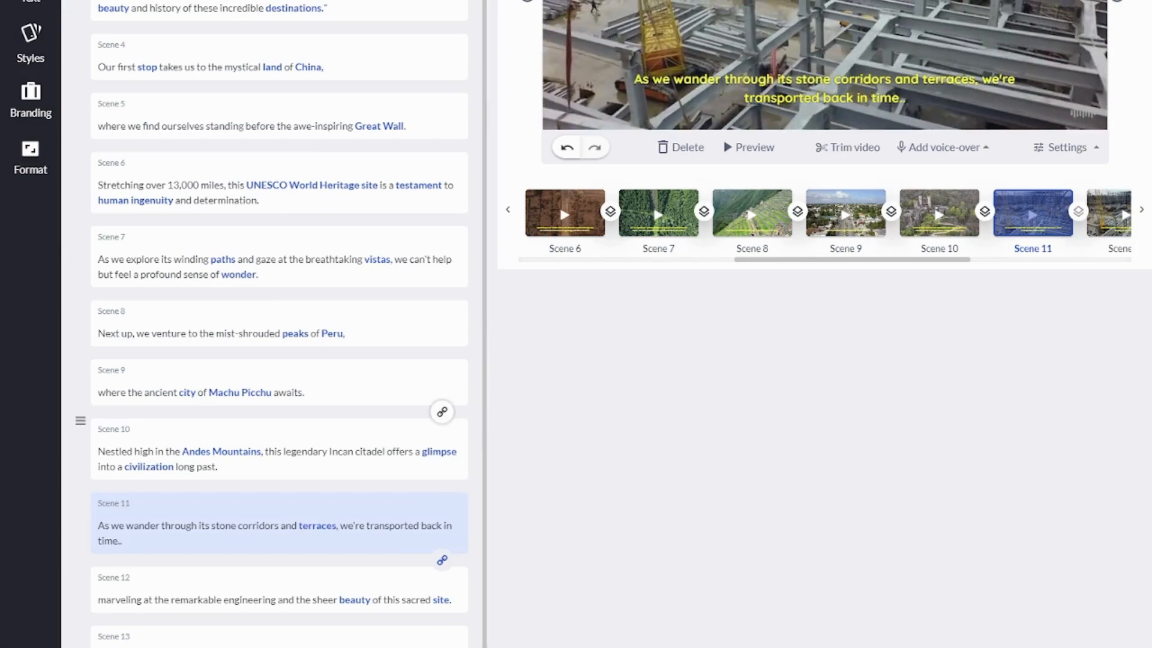
double_click(198, 452)
left_click(264, 526)
scroll(580, 324, "down", 1)
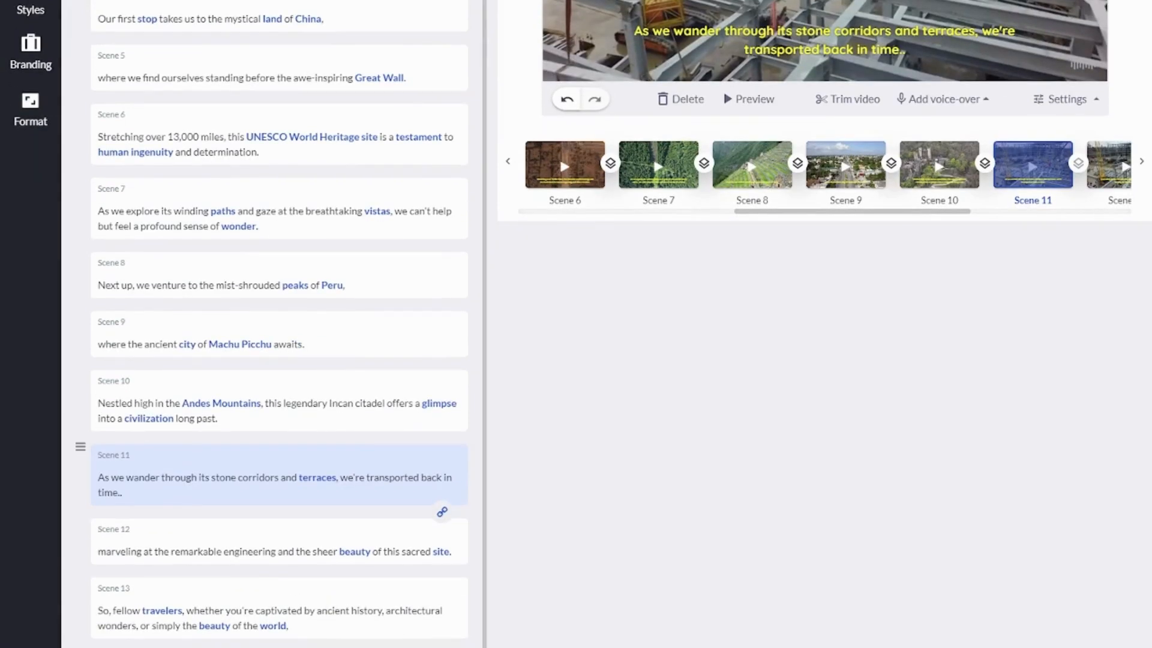
left_click(252, 549)
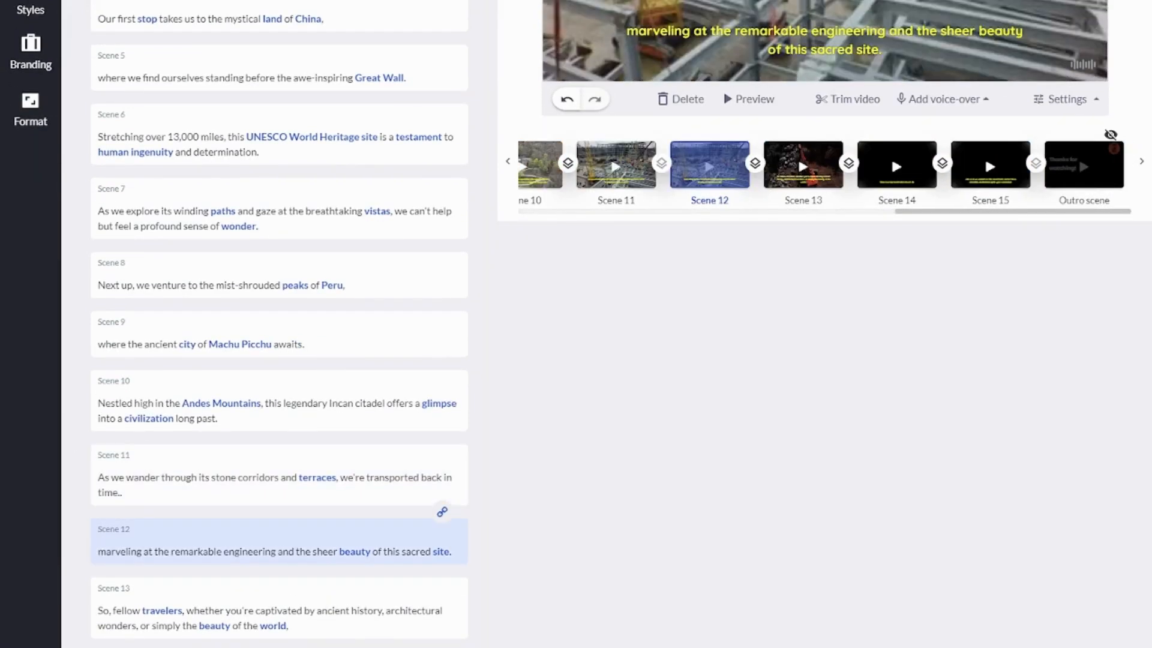
scroll(576, 324, "up", 5)
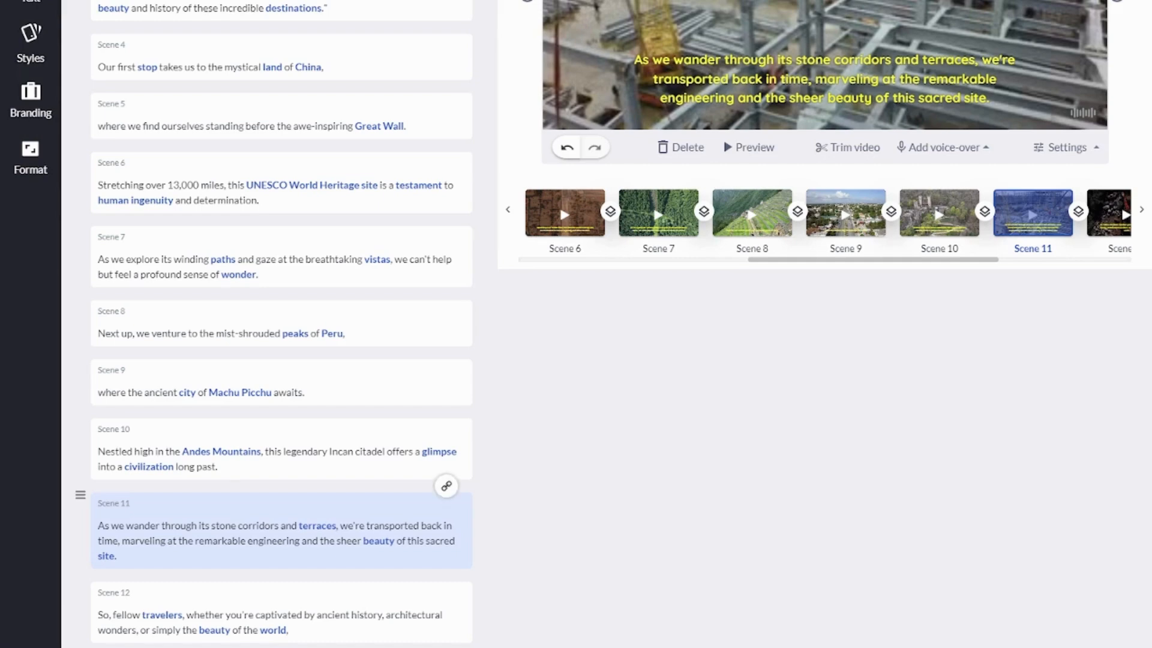
Replace the comma after "transported back in time" in Scene 11 with "..", split the scene there, and view the new Scene 12
double_click(120, 541)
type("..")
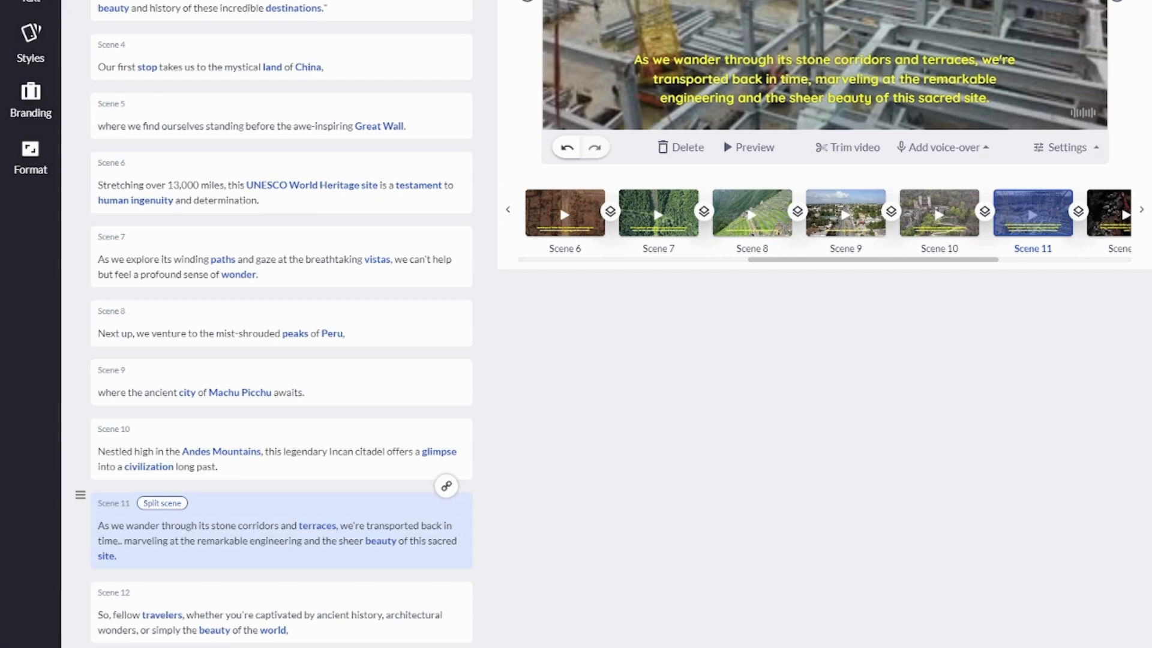
key("Return")
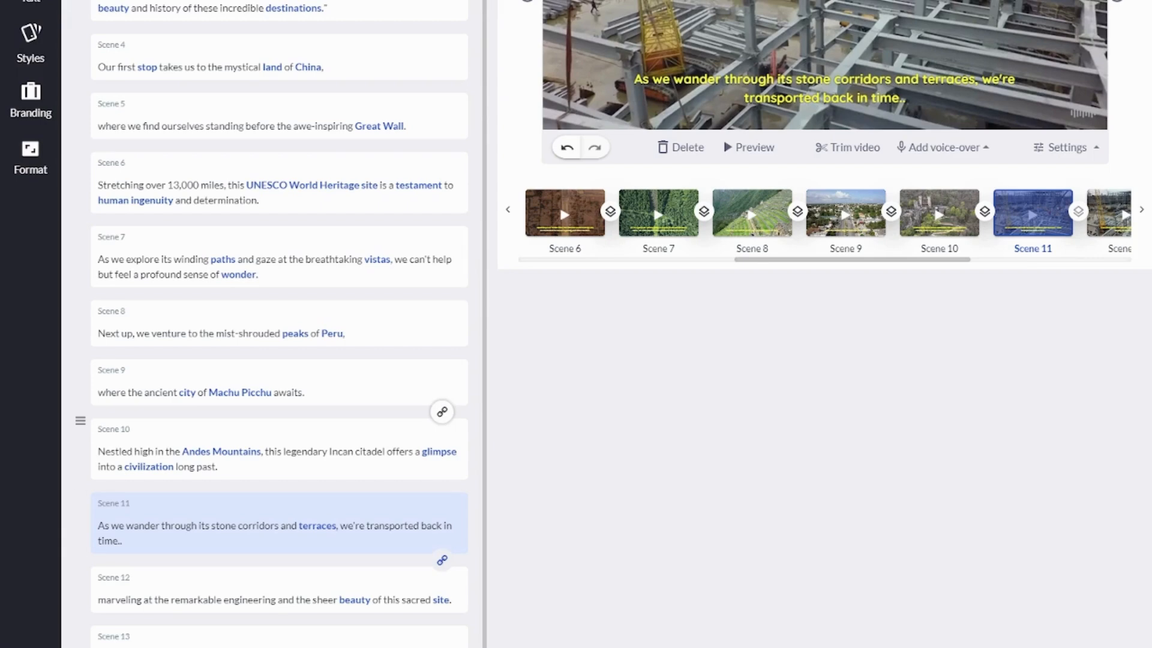
double_click(197, 452)
left_click(198, 525)
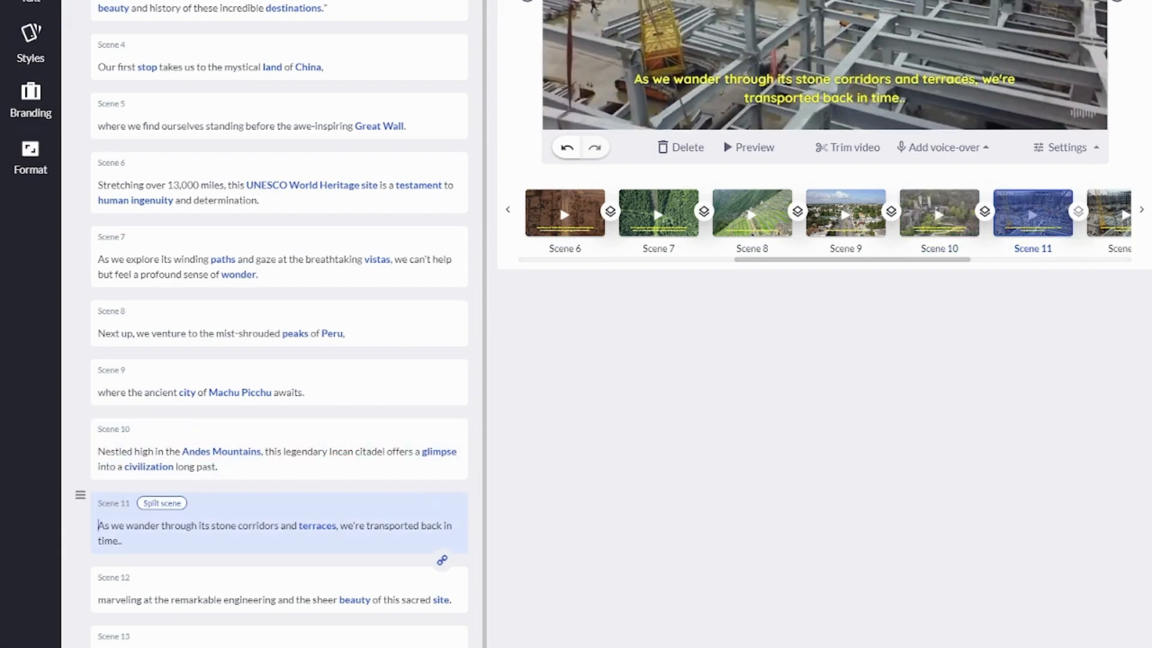
scroll(484, 420, "down", 1)
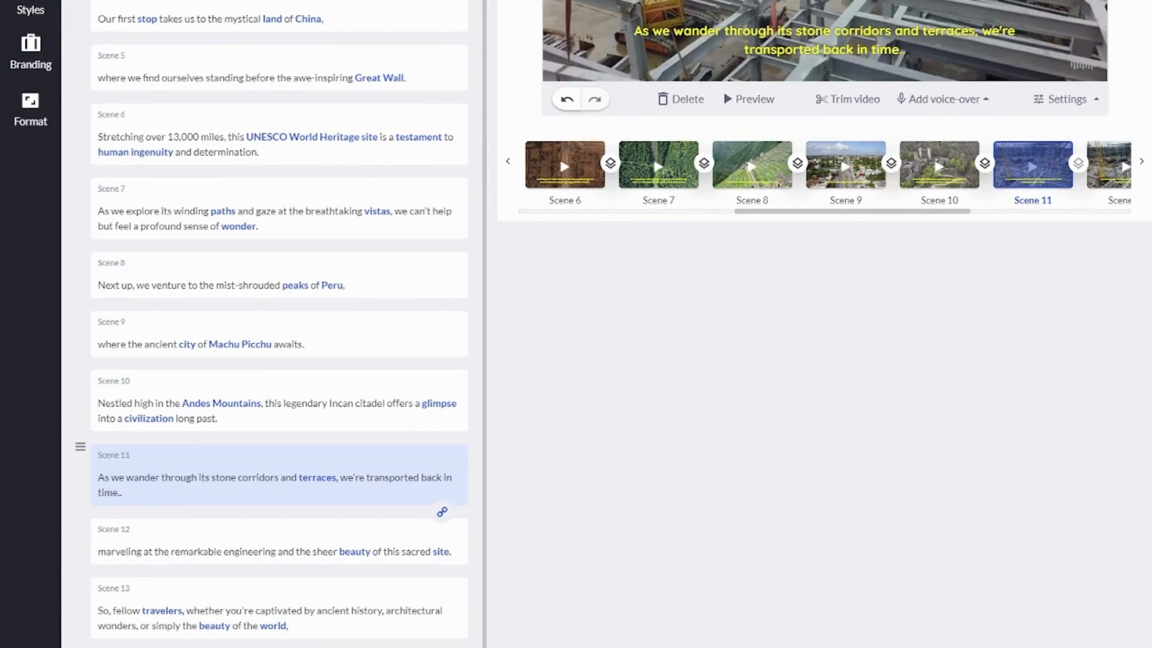
left_click(240, 543)
scroll(576, 324, "up", 5)
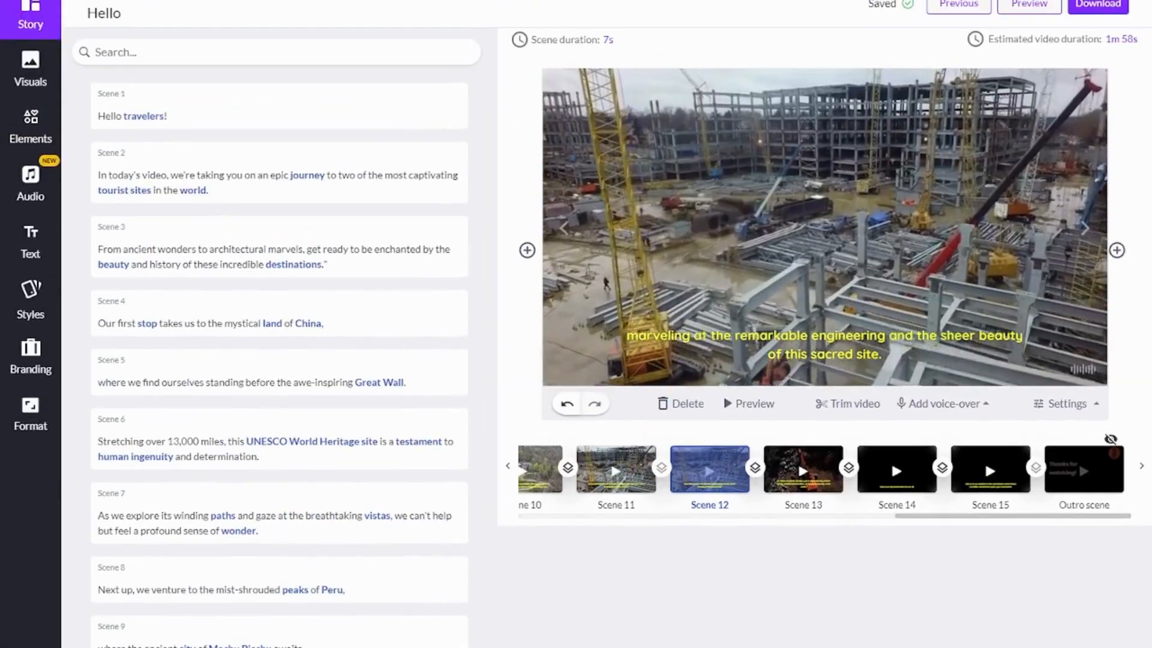
scroll(576, 324, "down", 1)
scroll(576, 324, "up", 1)
scroll(576, 324, "up", 1)
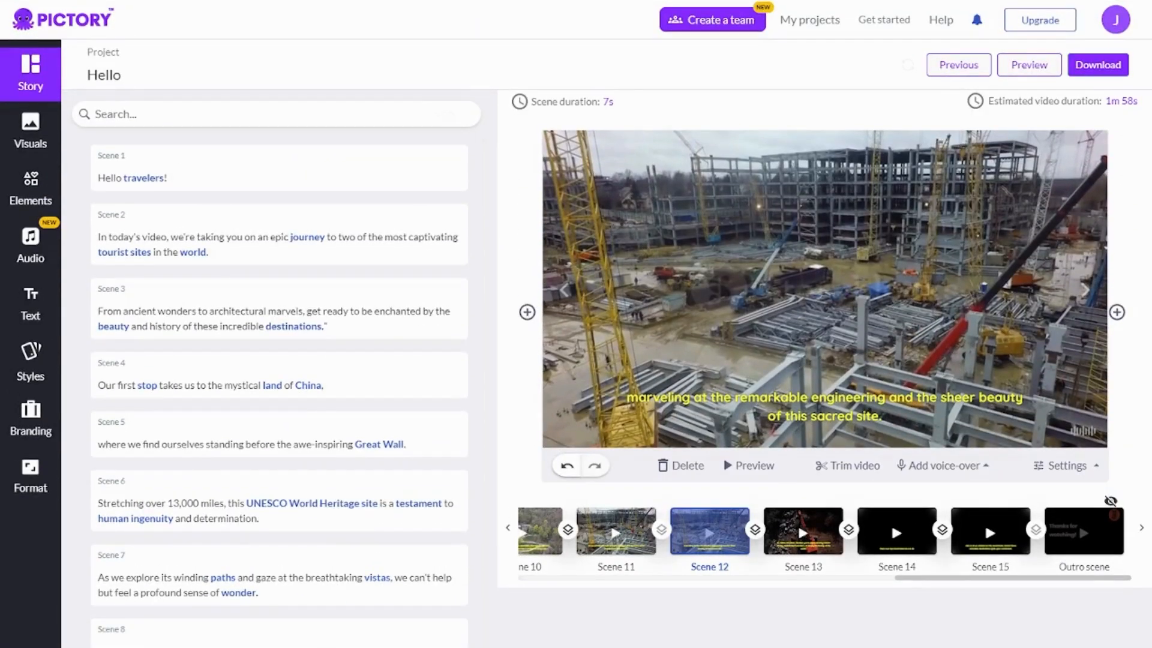
Search the visuals library for "Adventure travellers" for Scene 1
scroll(576, 324, "down", 1)
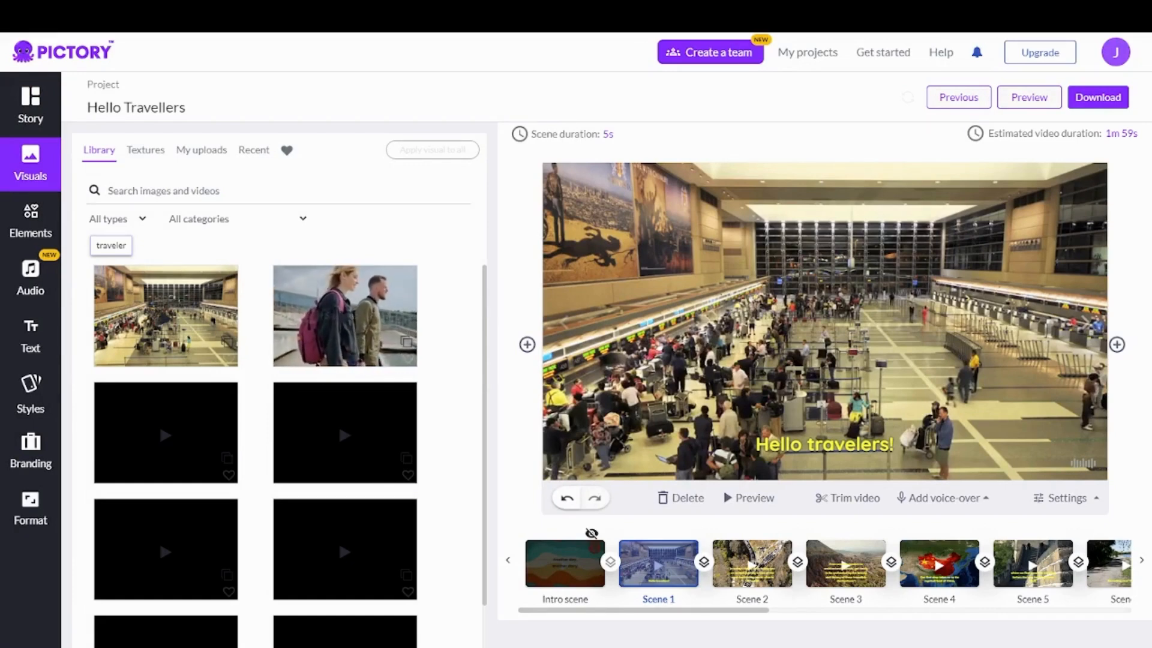
type("Adventure travellers")
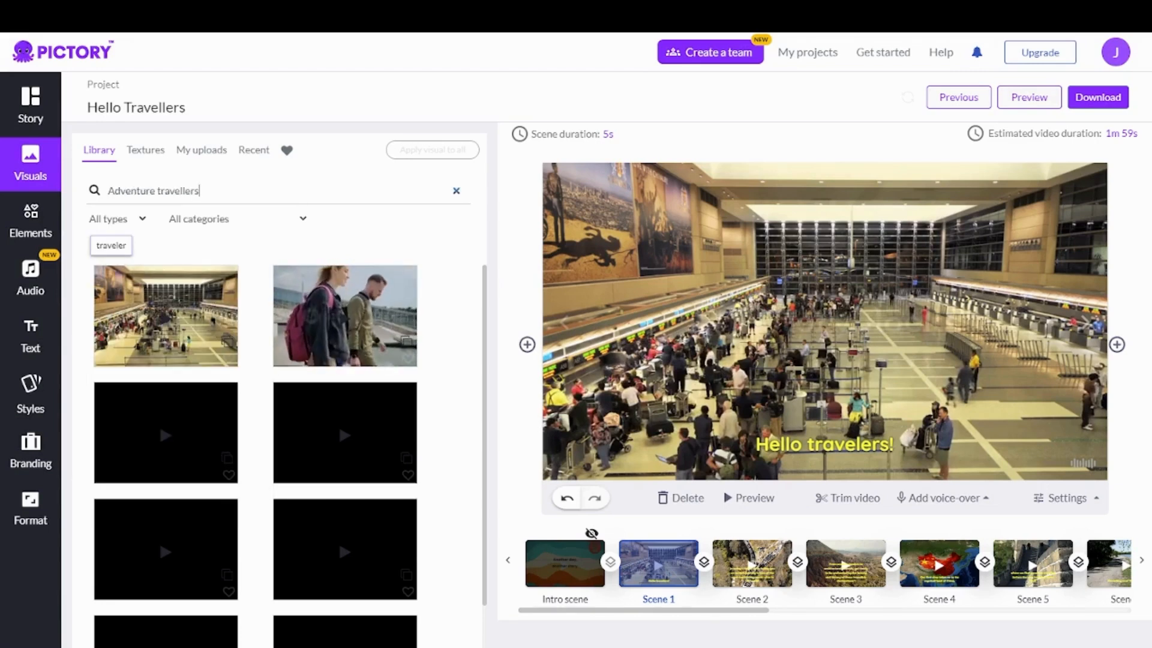
key("Return")
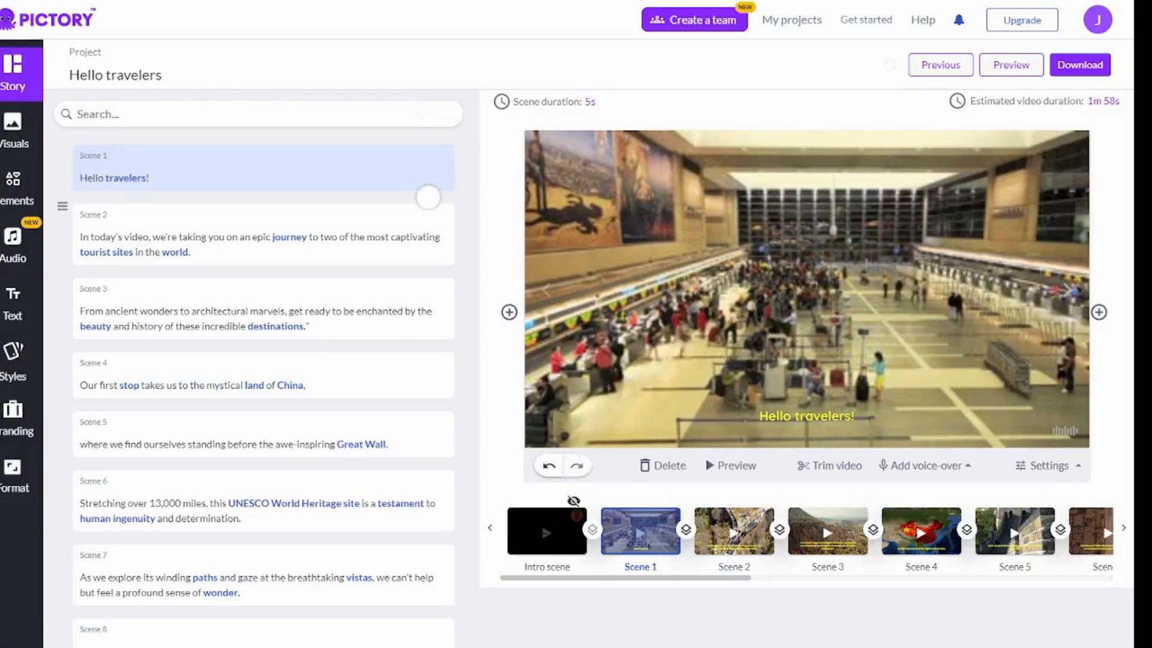
Review how the visuals of Scenes 2, 3 and 4 match their text
left_click(263, 234)
left_click(80, 237)
left_click(81, 311)
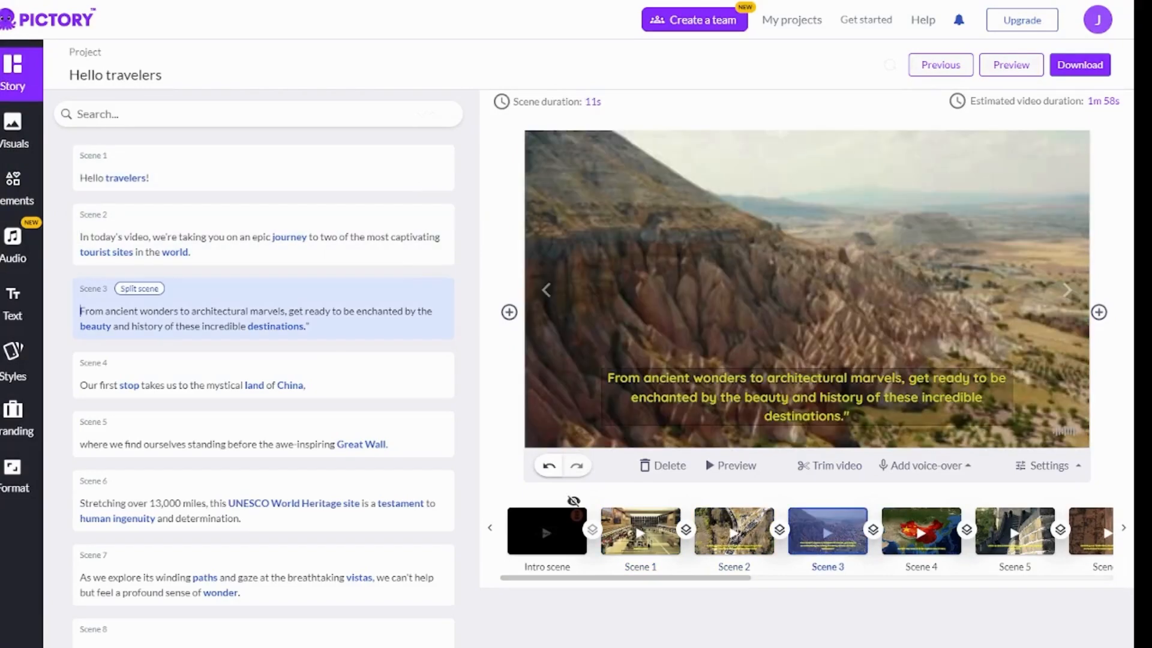
left_click(264, 375)
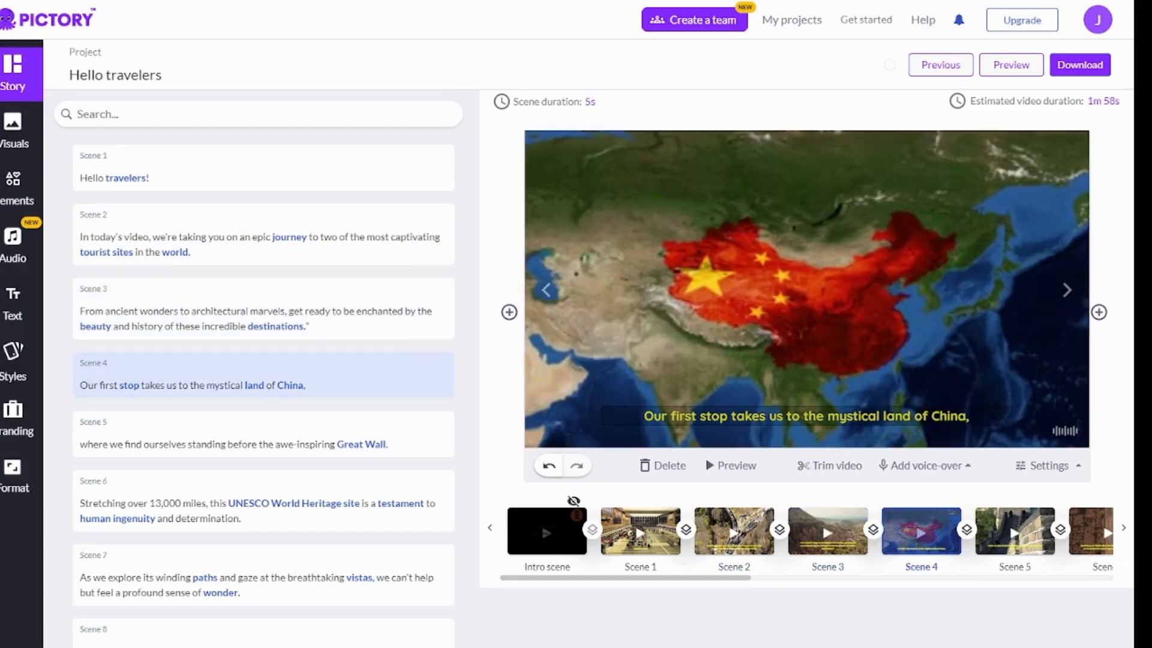
left_click(81, 311)
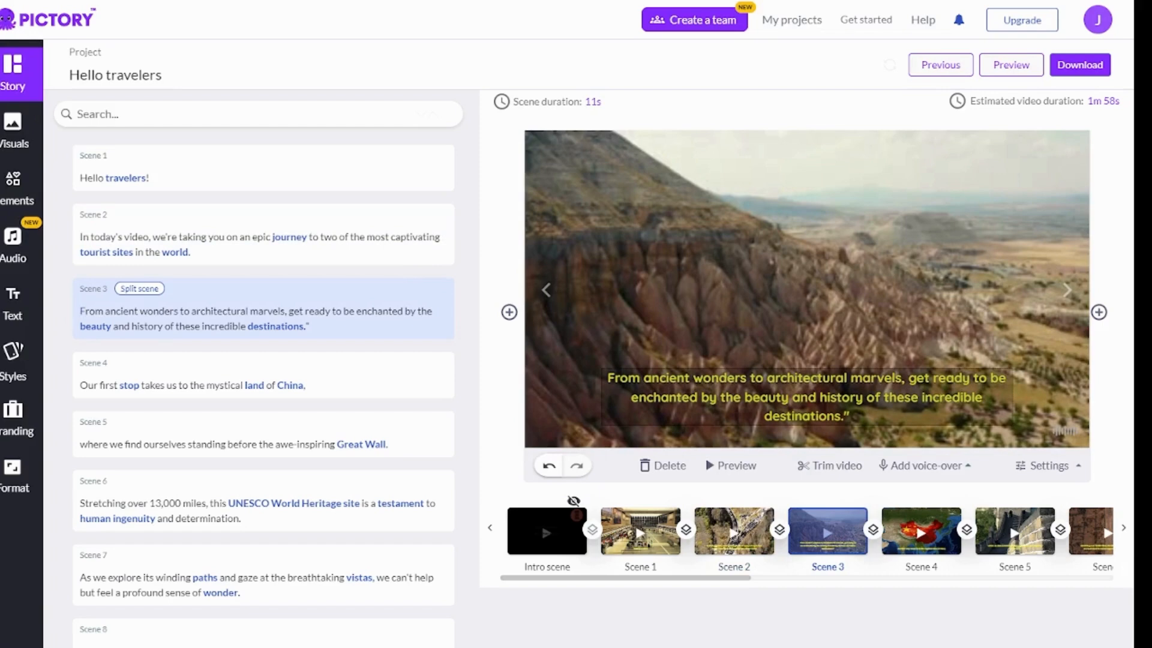
left_click(192, 385)
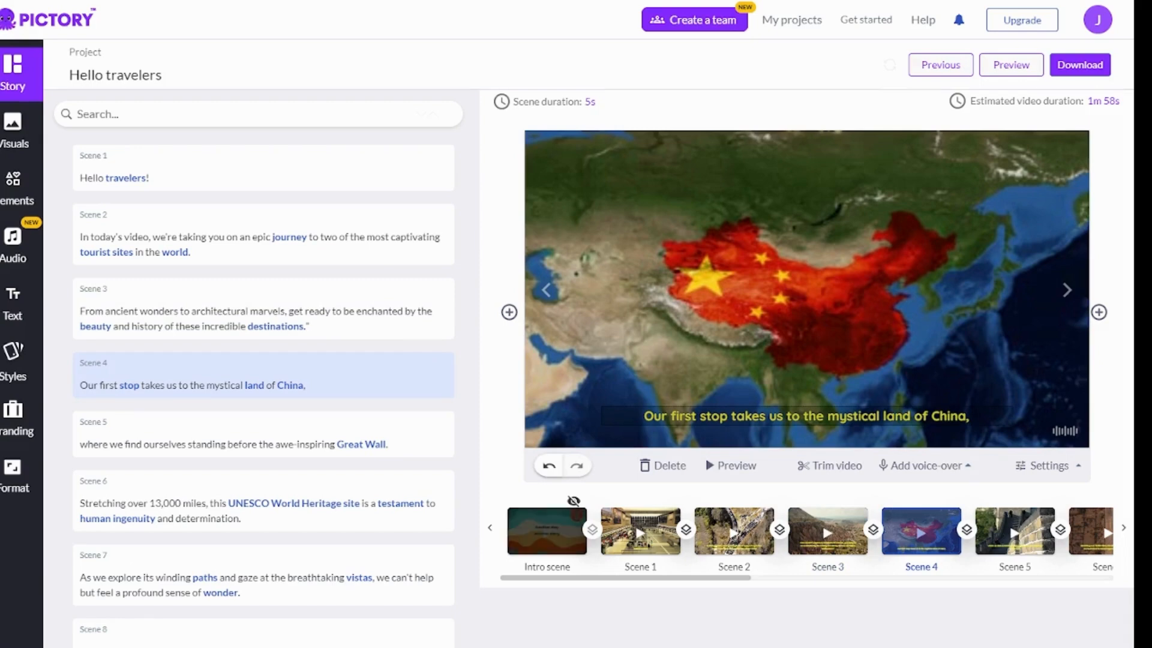
Search the visuals library for "Great wall of china" and apply the clip of the wall's stone walkway to Scene 5
left_click(234, 444)
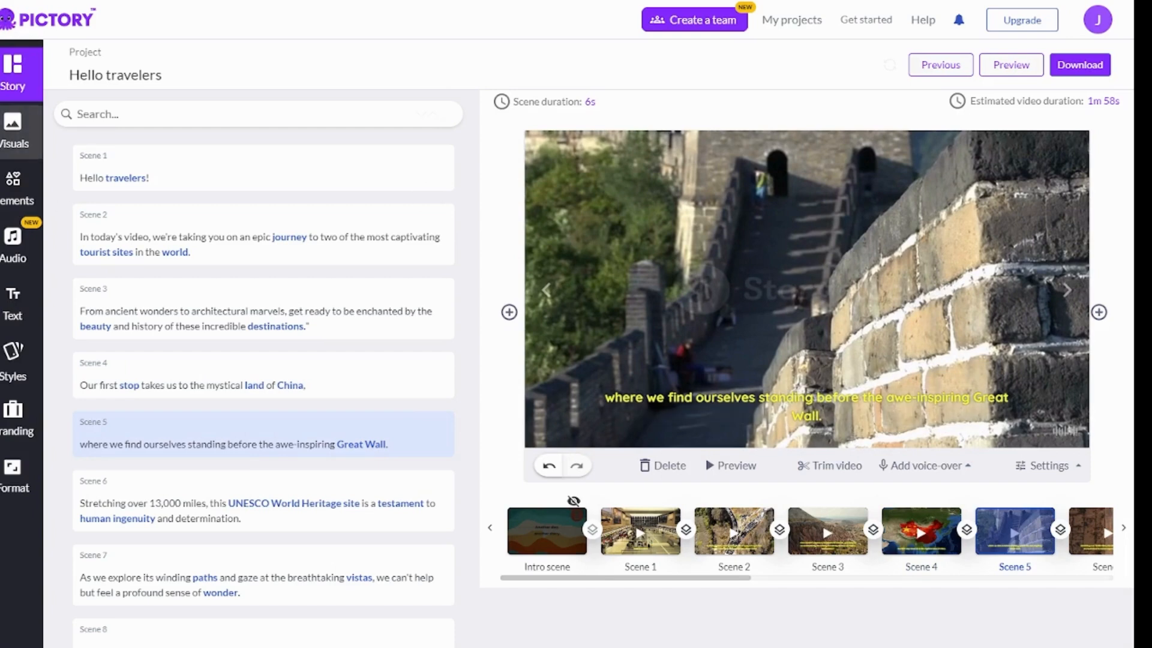
left_click(13, 129)
left_click(145, 158)
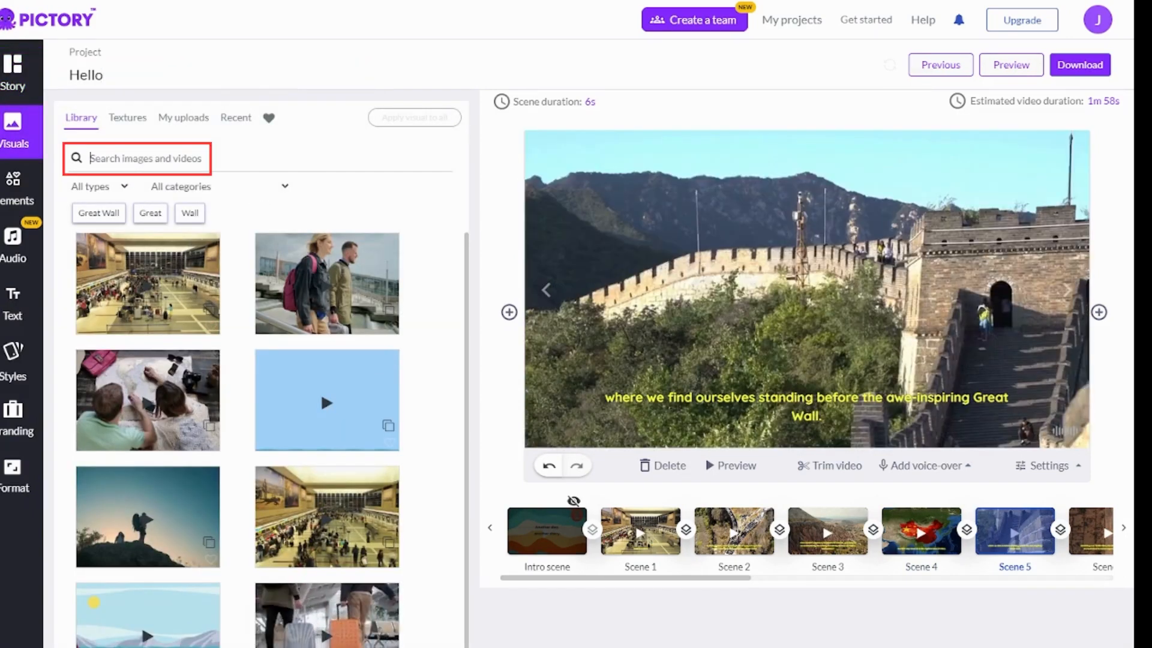
type("Great wall of china")
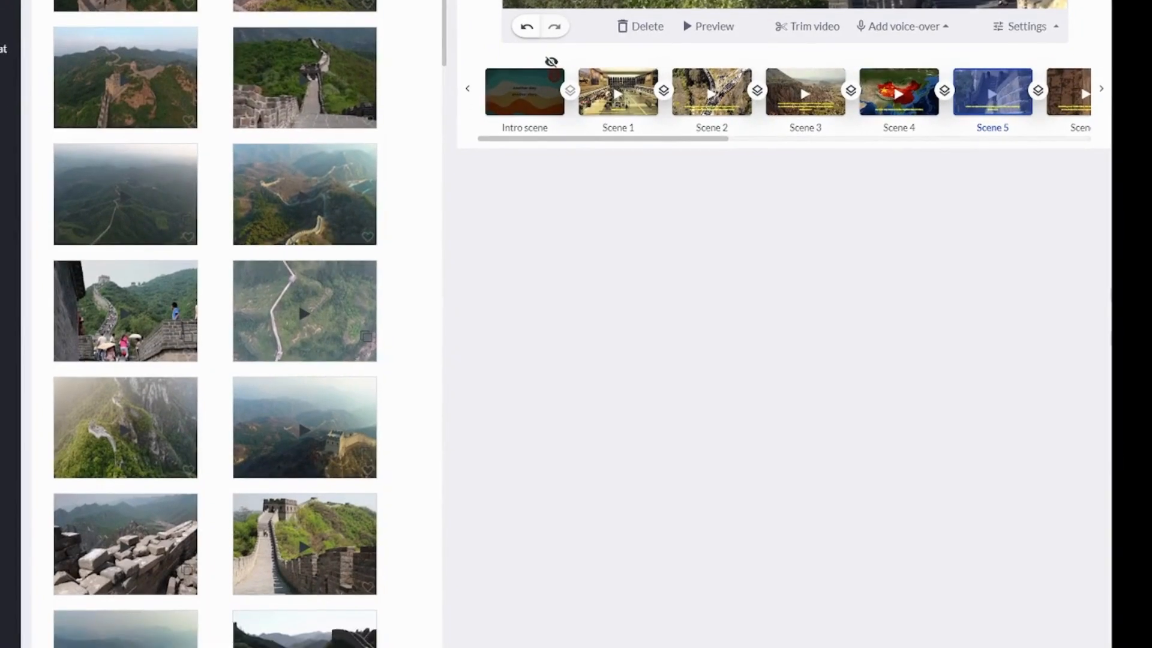
scroll(225, 456, "down", 1)
scroll(216, 324, "down", 6)
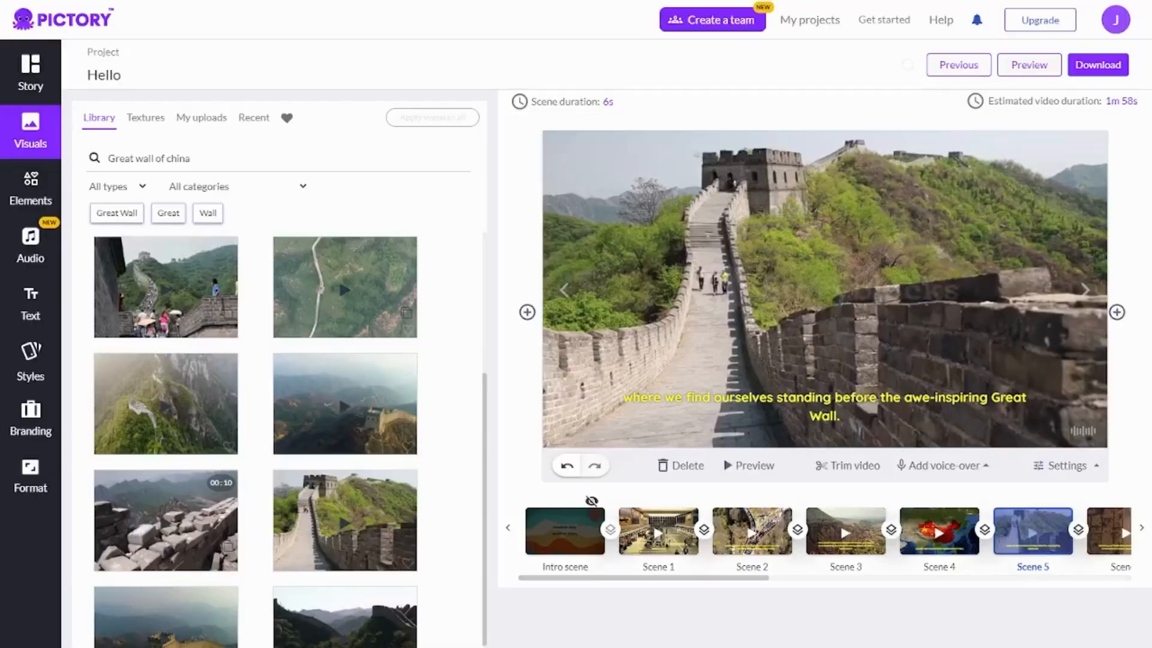
Upload a custom Great Wall image and use it as Scene 5's visual
left_click(202, 118)
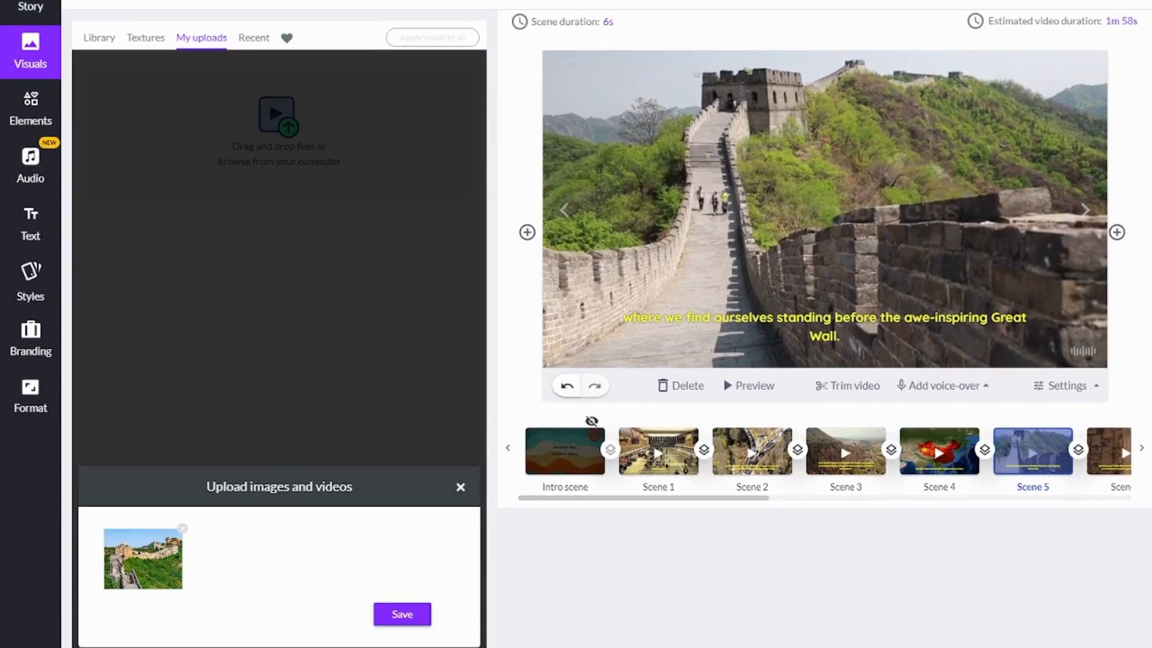
left_click(402, 615)
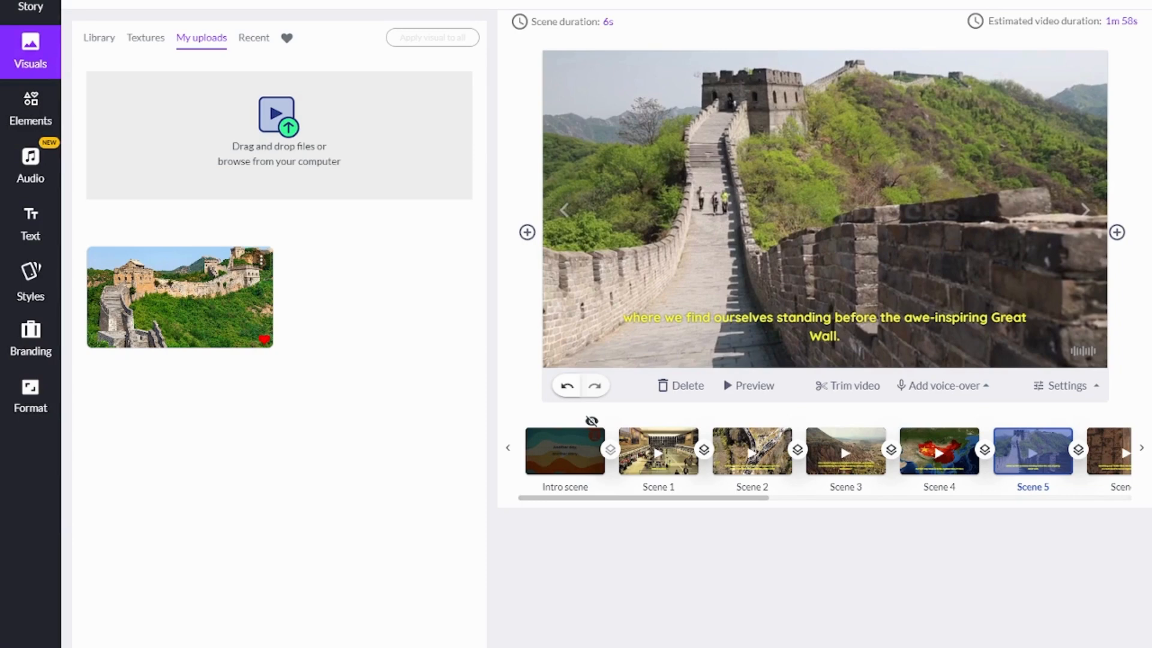
left_click(180, 297)
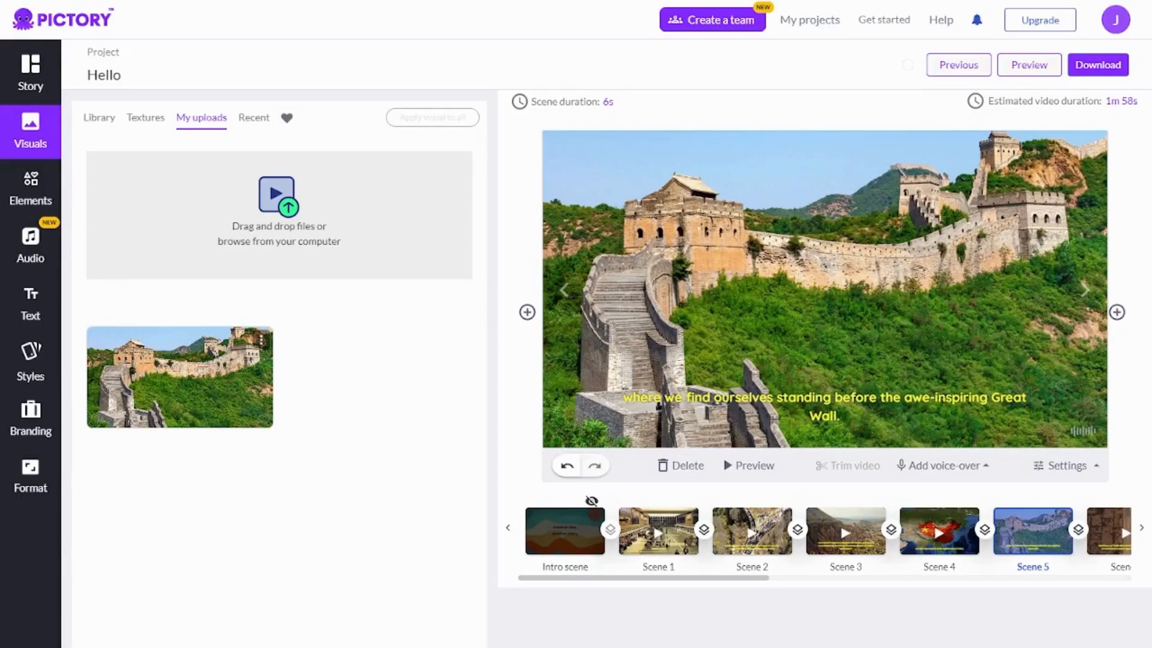
Look through the emojis, GIFs and stickers available as elements for Scene 5
left_click(30, 189)
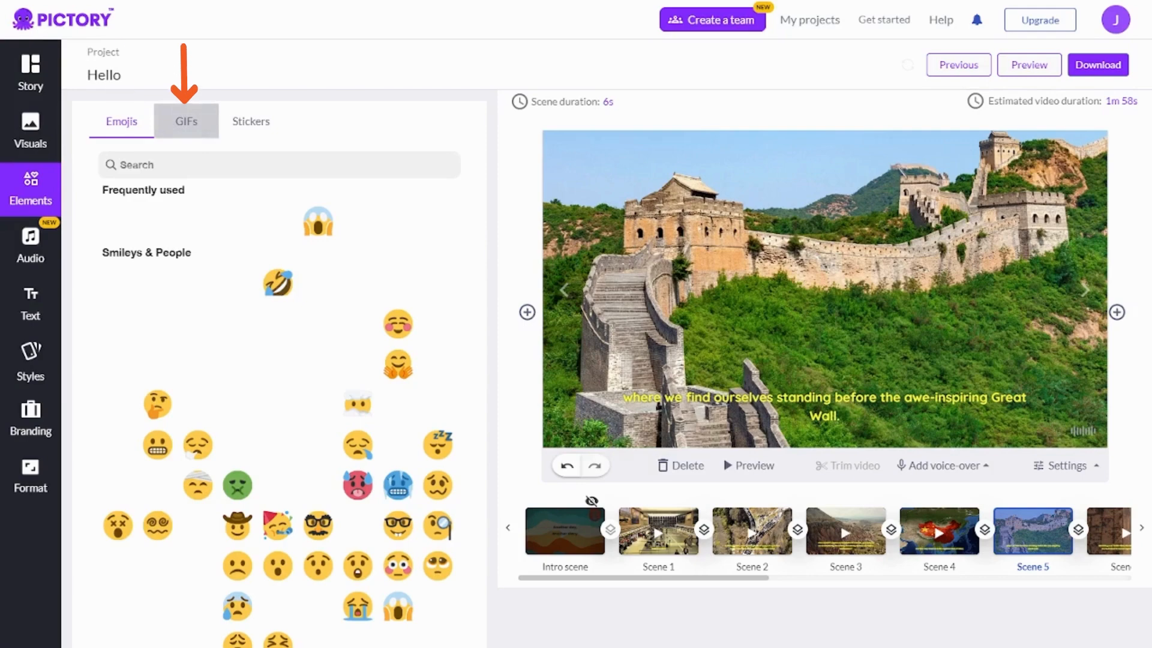
left_click(186, 121)
left_click(251, 121)
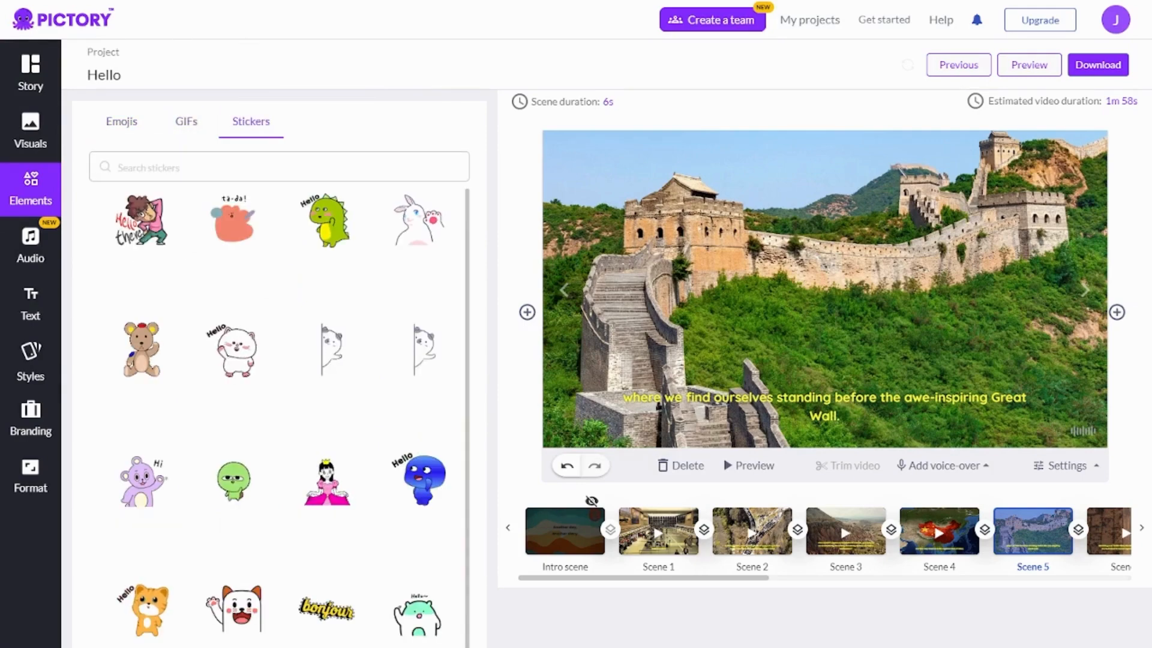
Browse the collection of GIF elements once more for Scene 5
left_click(186, 121)
scroll(276, 414, "down", 10)
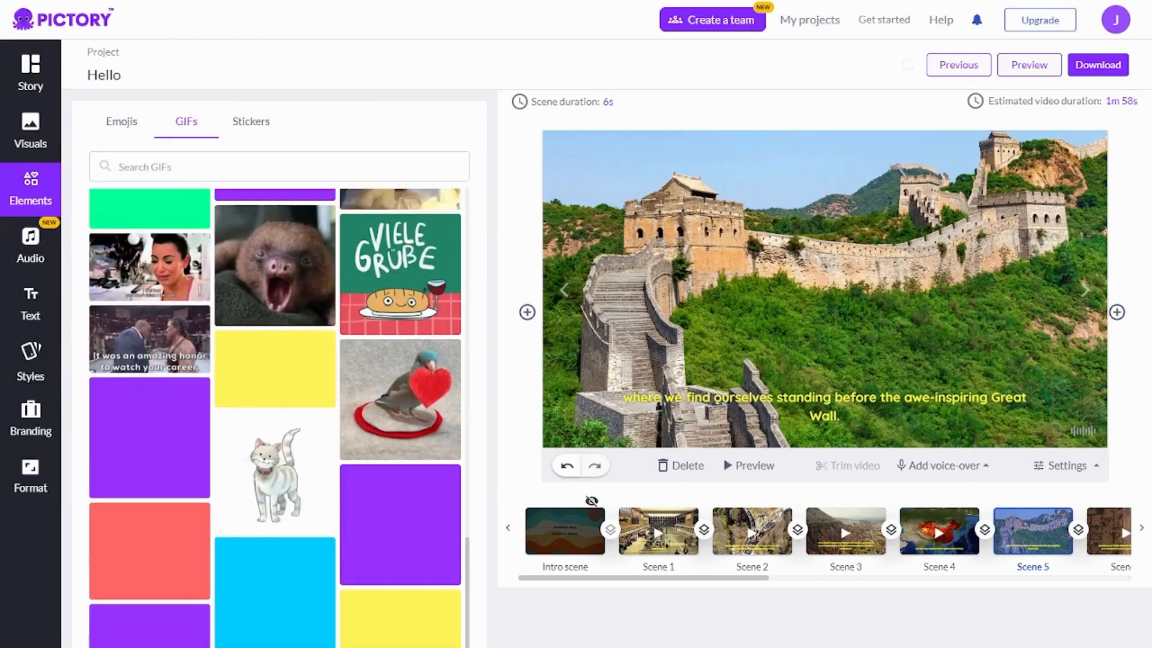
scroll(276, 414, "down", 2)
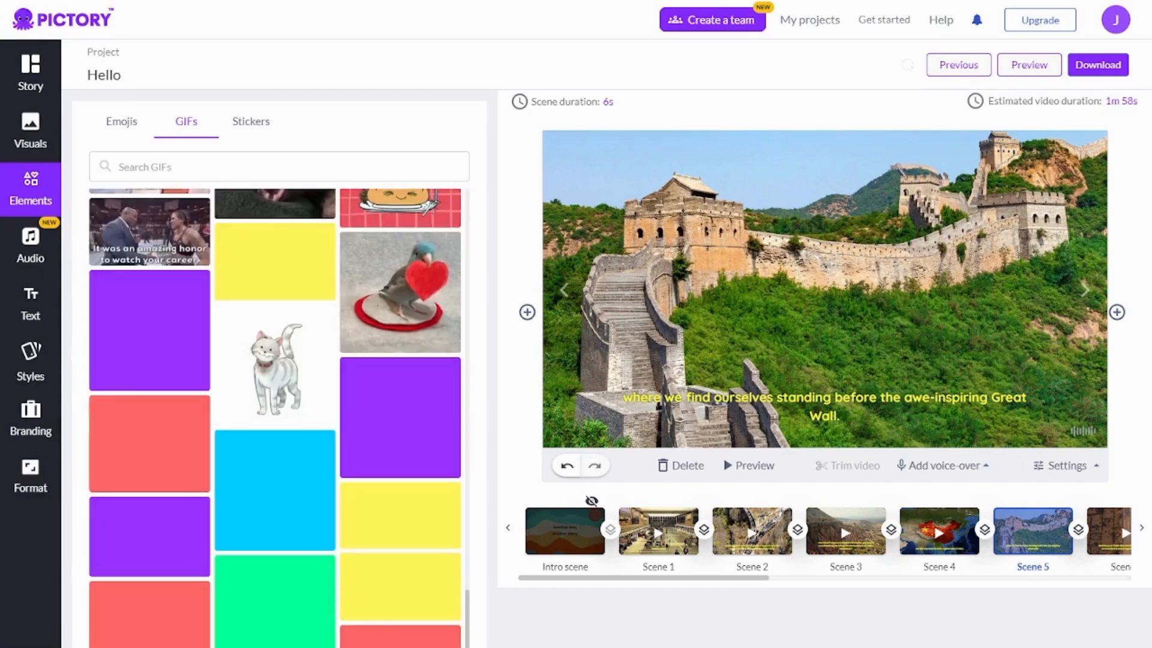
scroll(276, 414, "up", 10)
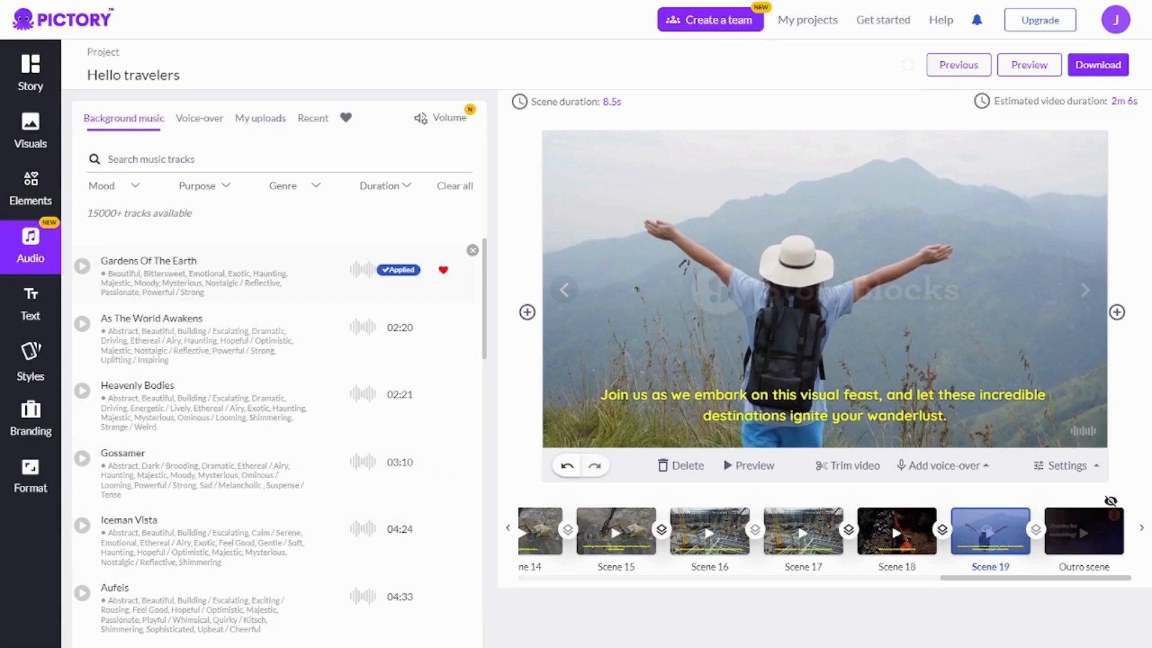
Listen to the applied Gardens Of The Earth track and lower the background music volume to slightly above 5%
left_click(83, 267)
left_click(83, 266)
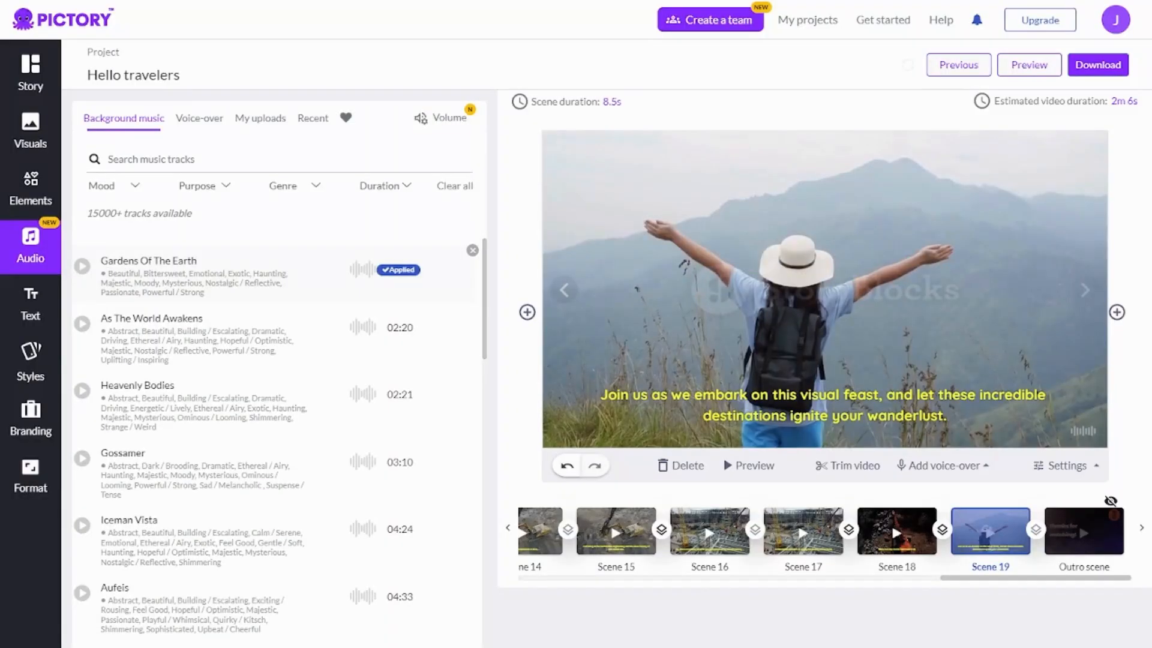
left_click(441, 117)
left_click_drag(465, 177, 381, 177)
left_click(251, 177)
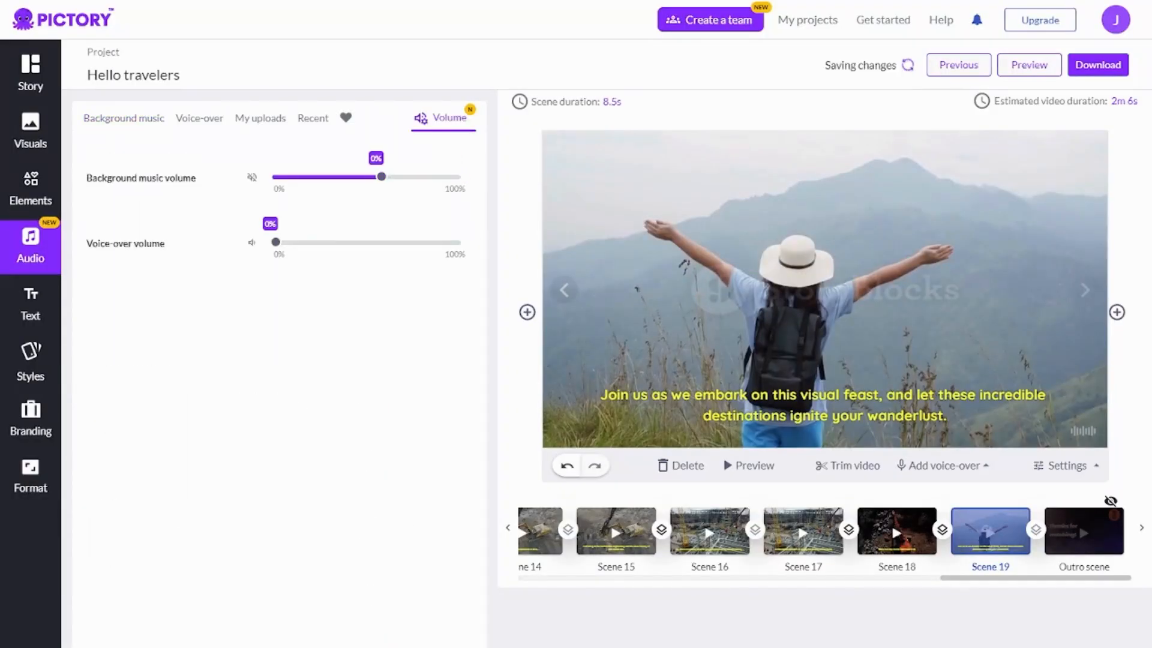
left_click(252, 177)
left_click_drag(382, 177, 285, 177)
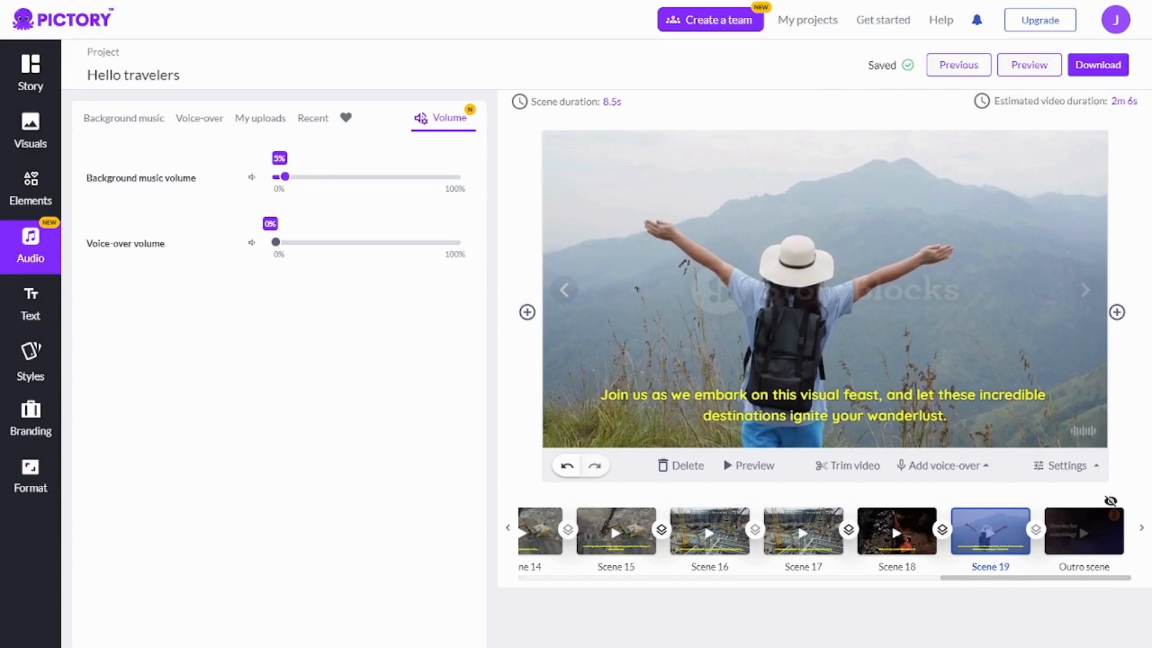
left_click_drag(285, 177, 291, 177)
Look through the available voice-over voices across the US, UK, Australian, Indian, New Zealand and South African English groups
left_click(199, 119)
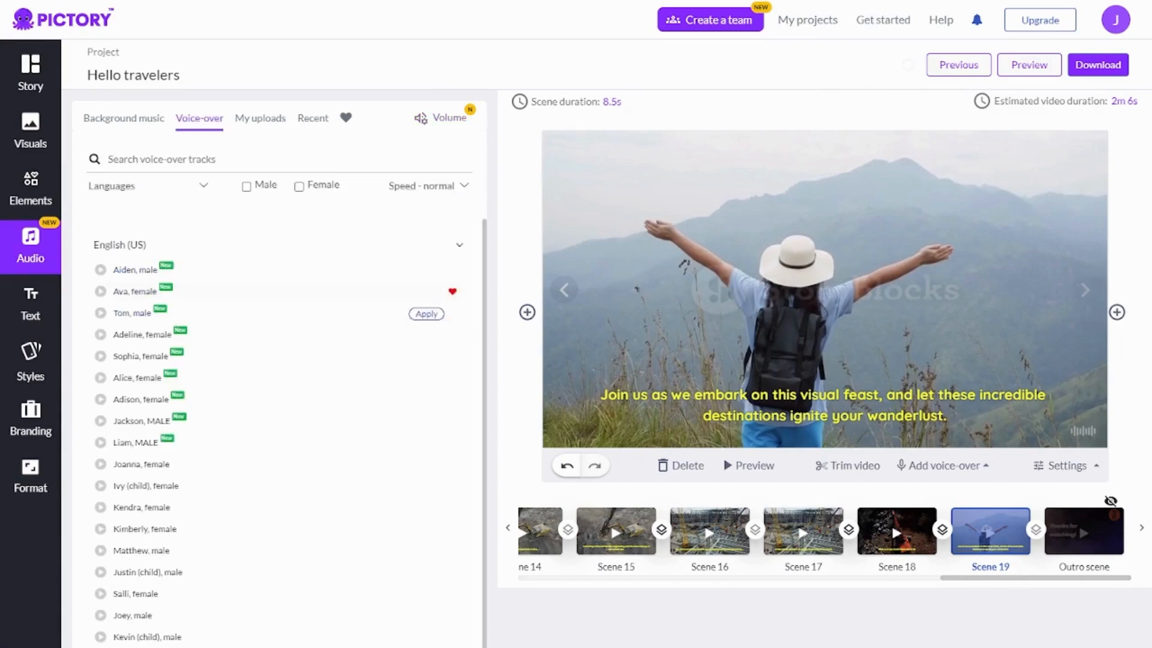
scroll(432, 333, "down", 10)
scroll(276, 420, "up", 10)
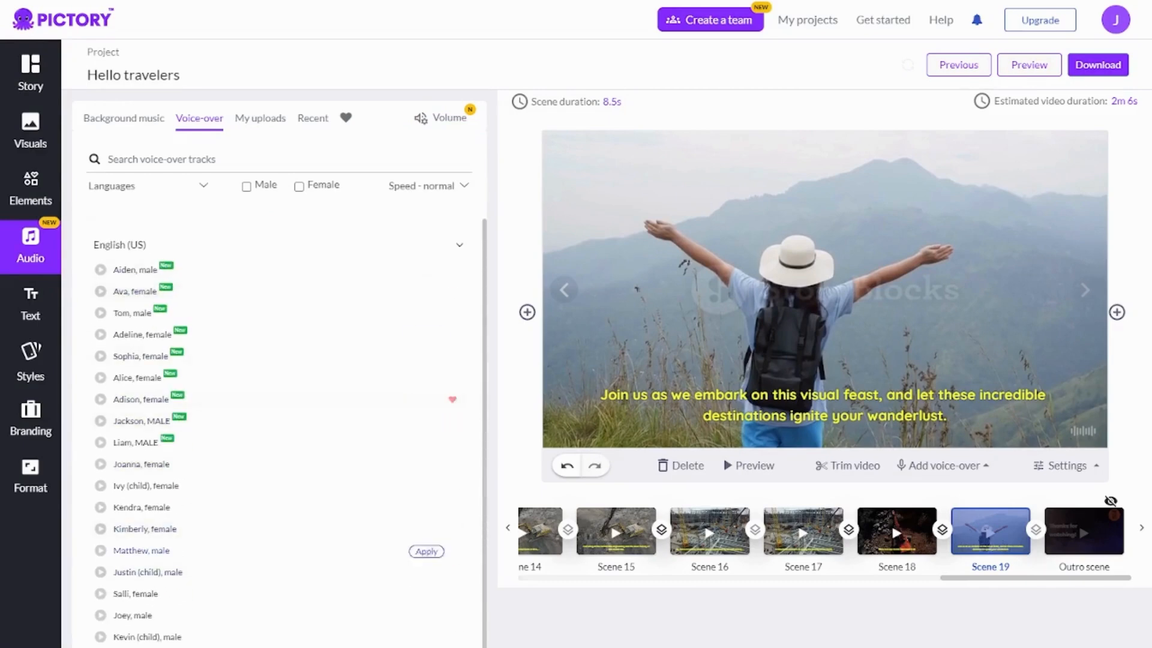
scroll(276, 420, "down", 10)
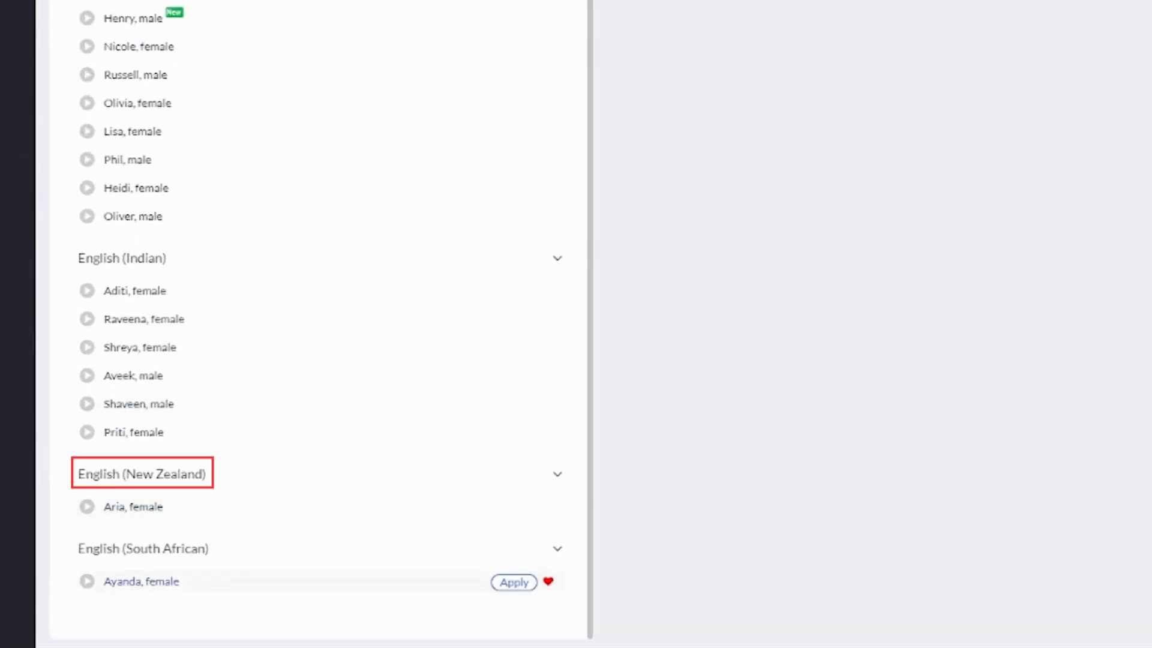
left_click(514, 582)
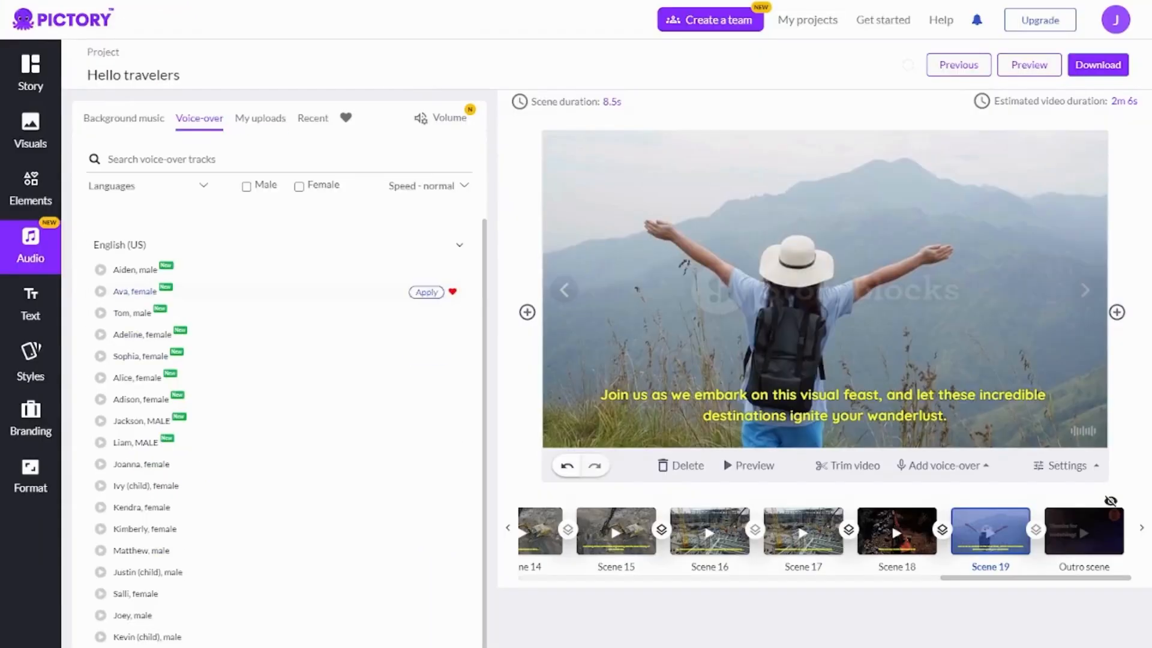
scroll(279, 432, "down", 10)
scroll(279, 432, "up", 9)
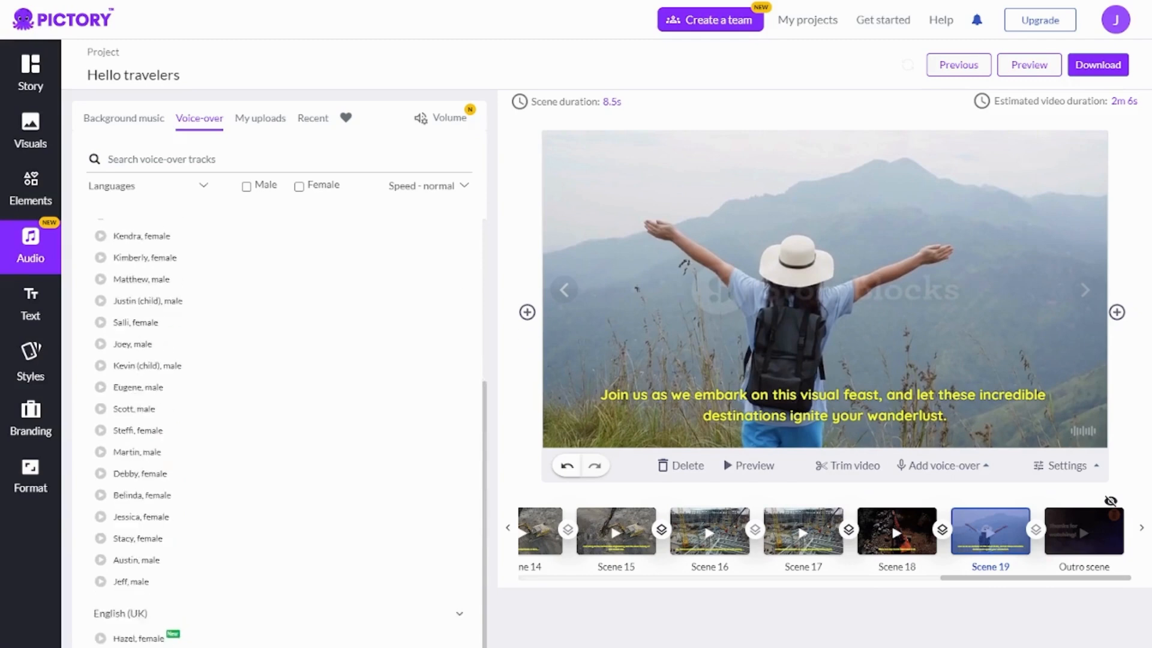
scroll(279, 432, "up", 2)
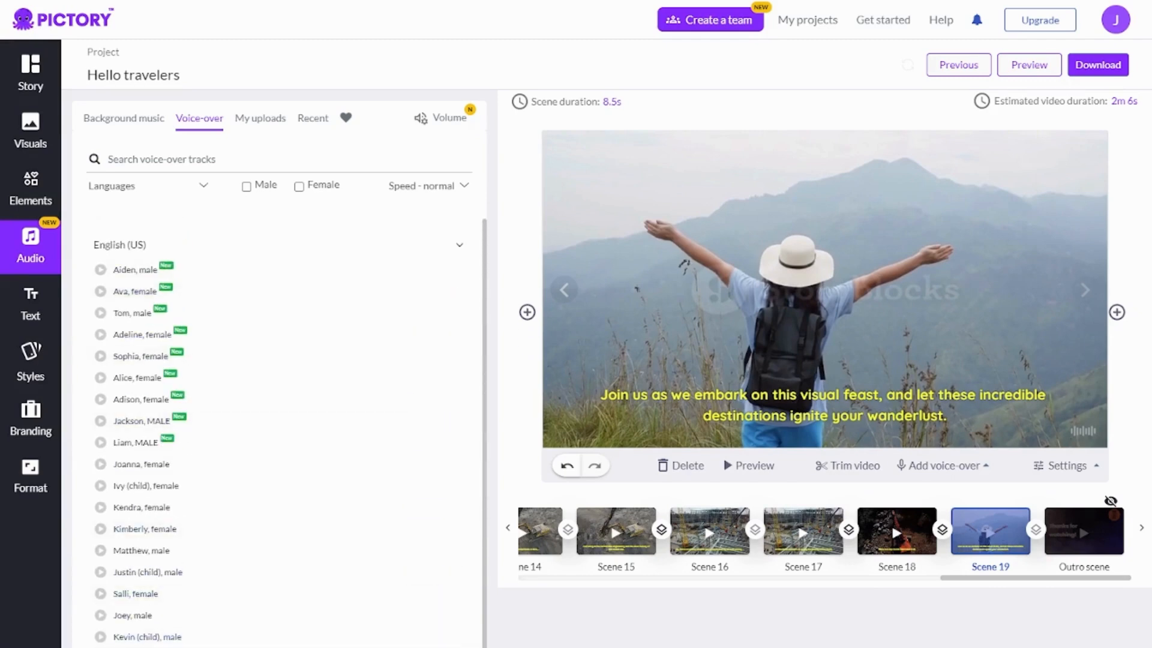
scroll(279, 432, "down", 7)
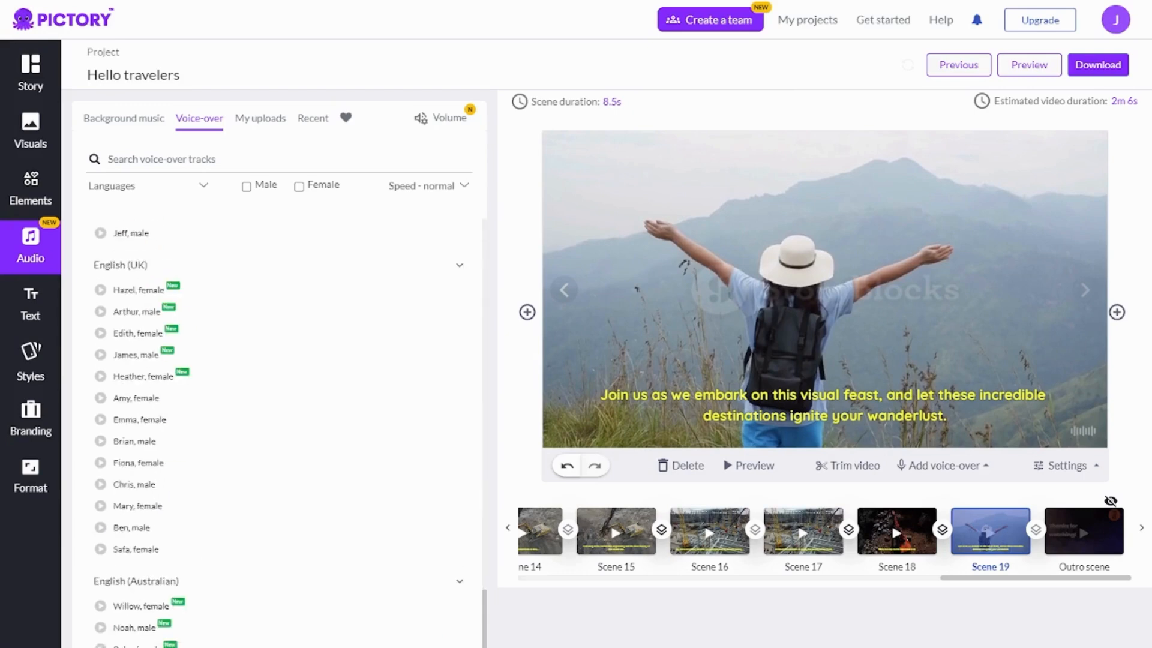
Examine the upload options for custom background music and voice-over files
left_click(260, 118)
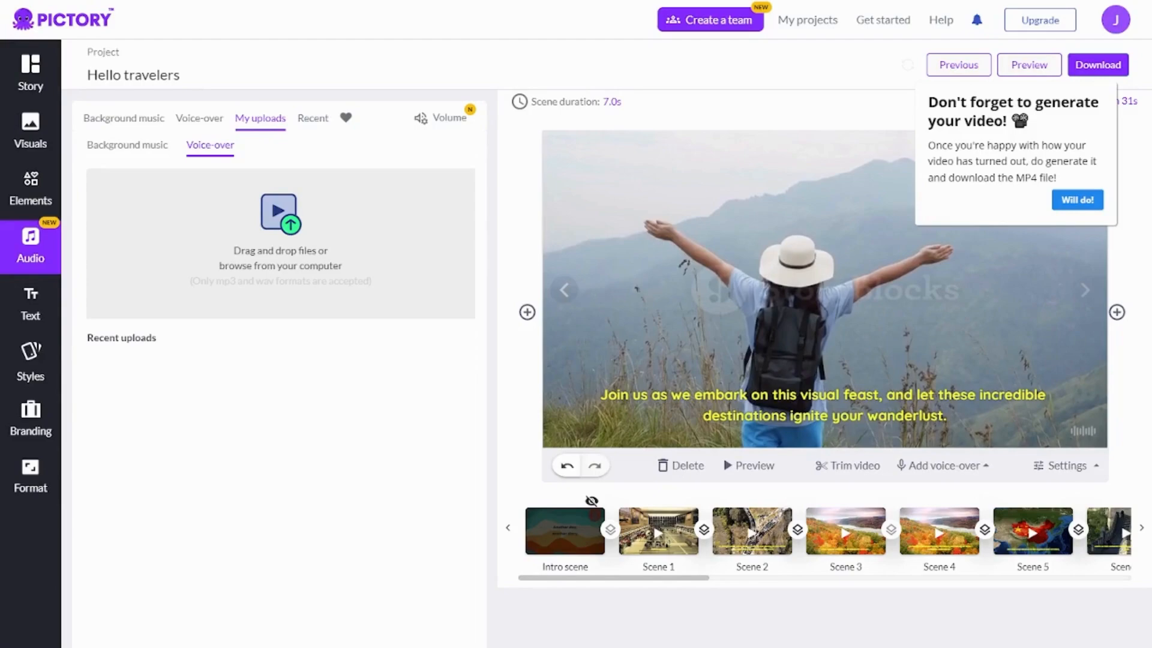
left_click(1029, 64)
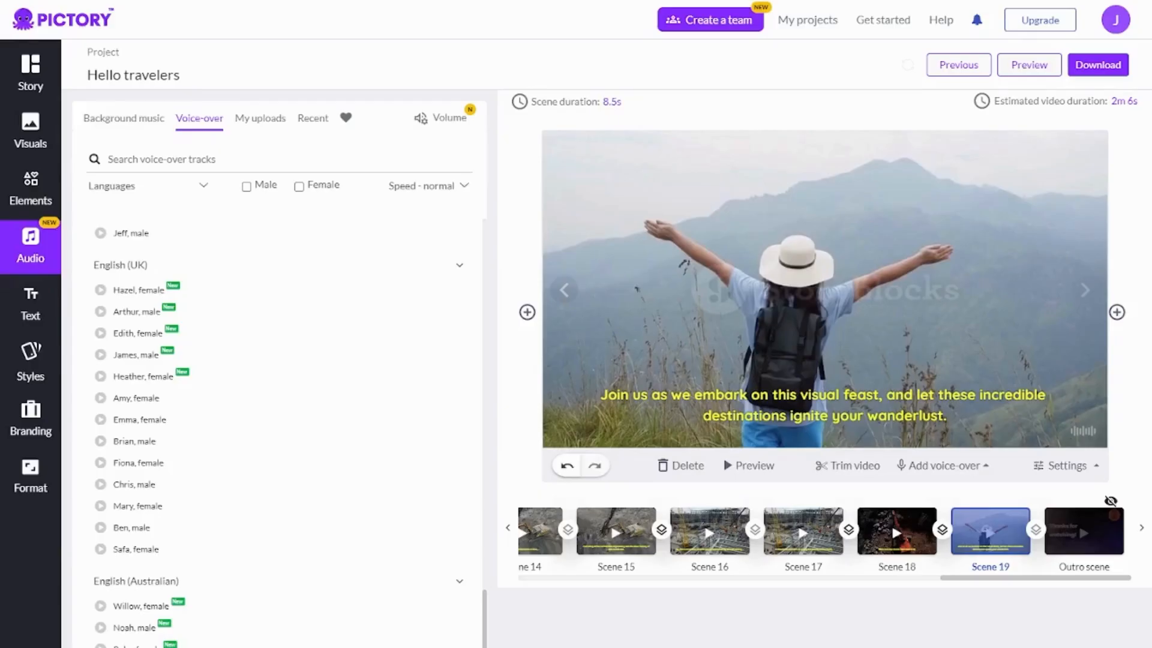
left_click(260, 118)
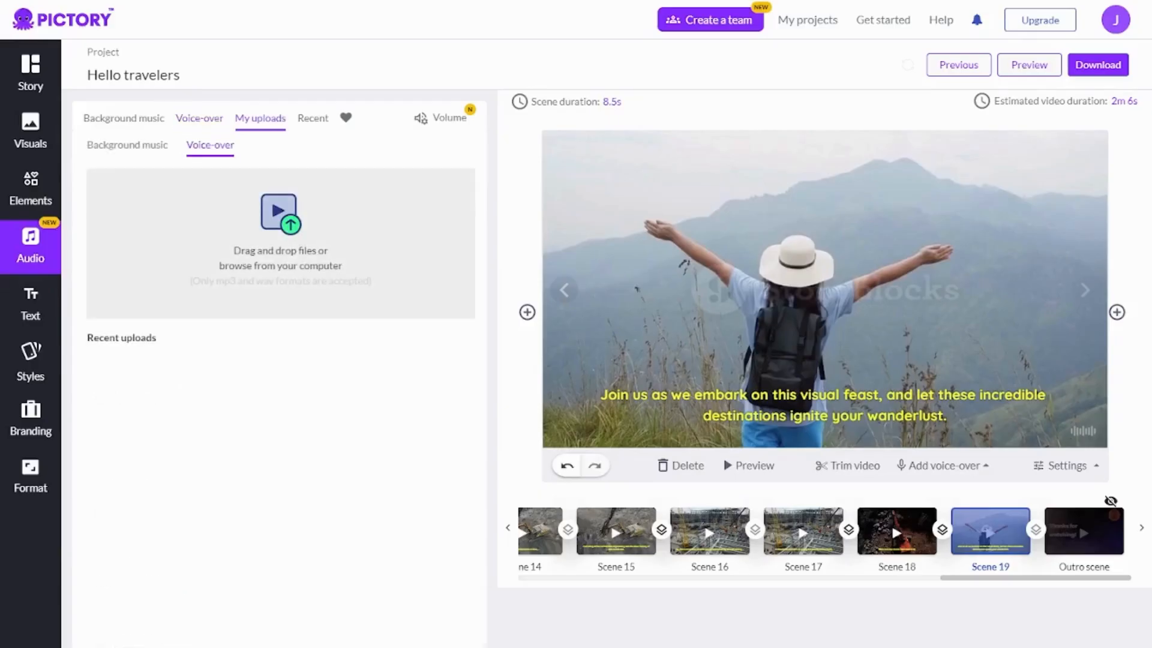
left_click(200, 118)
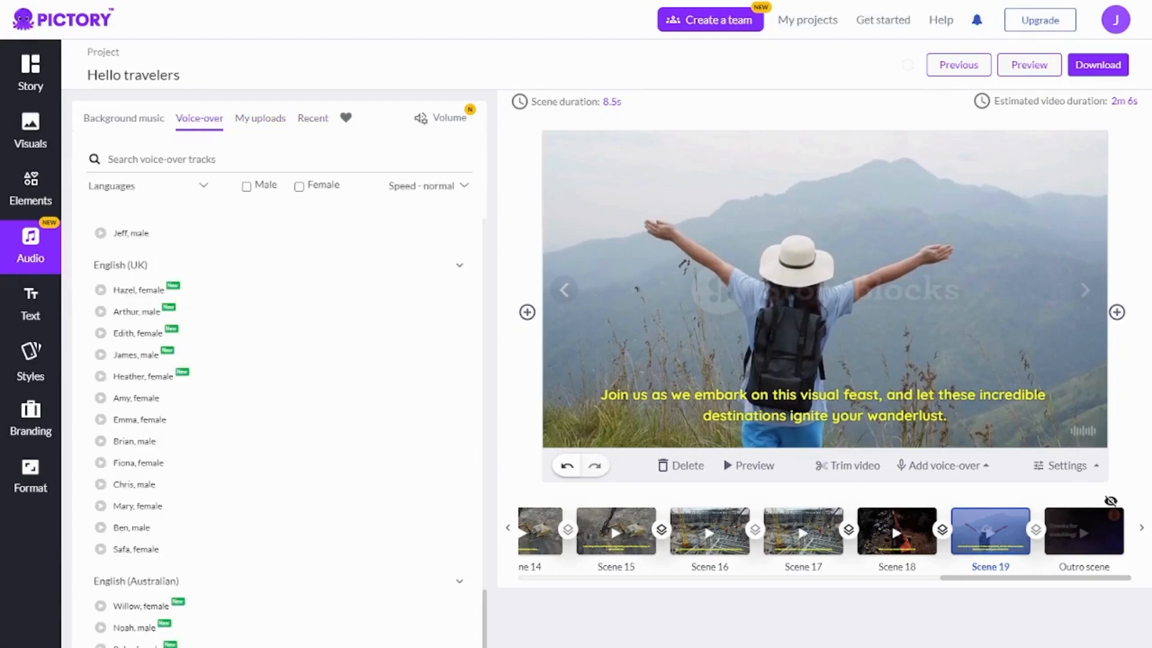
left_click(123, 118)
left_click(260, 118)
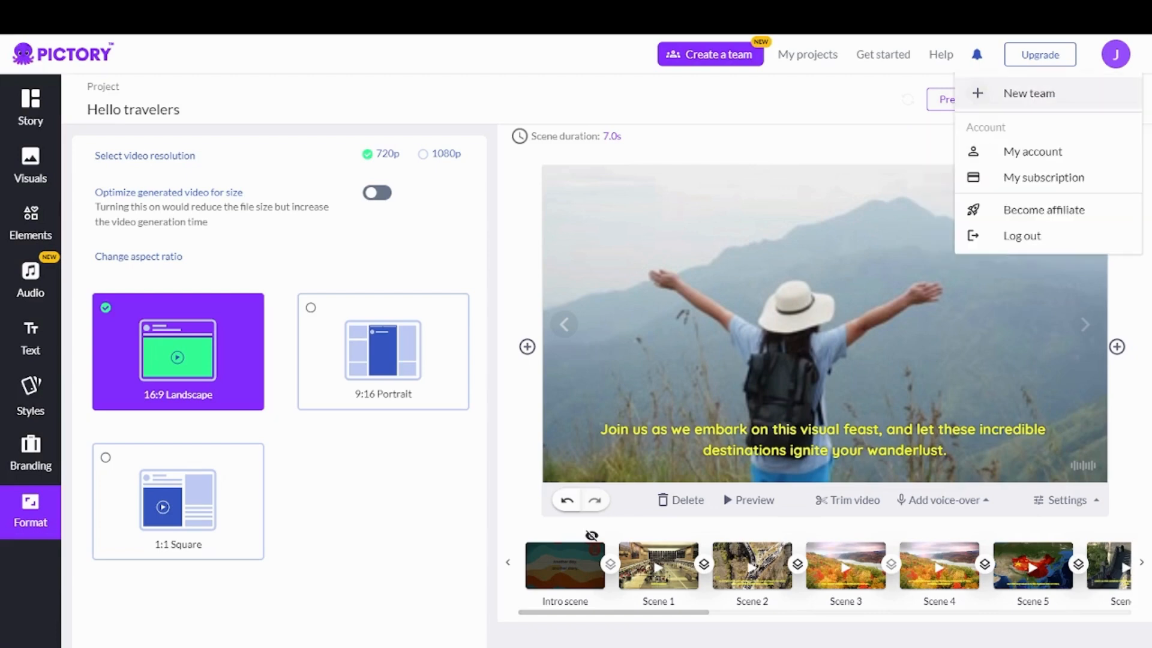
Choose to download the finished video and leave the editor for the projects overview
mouse_move(1098, 100)
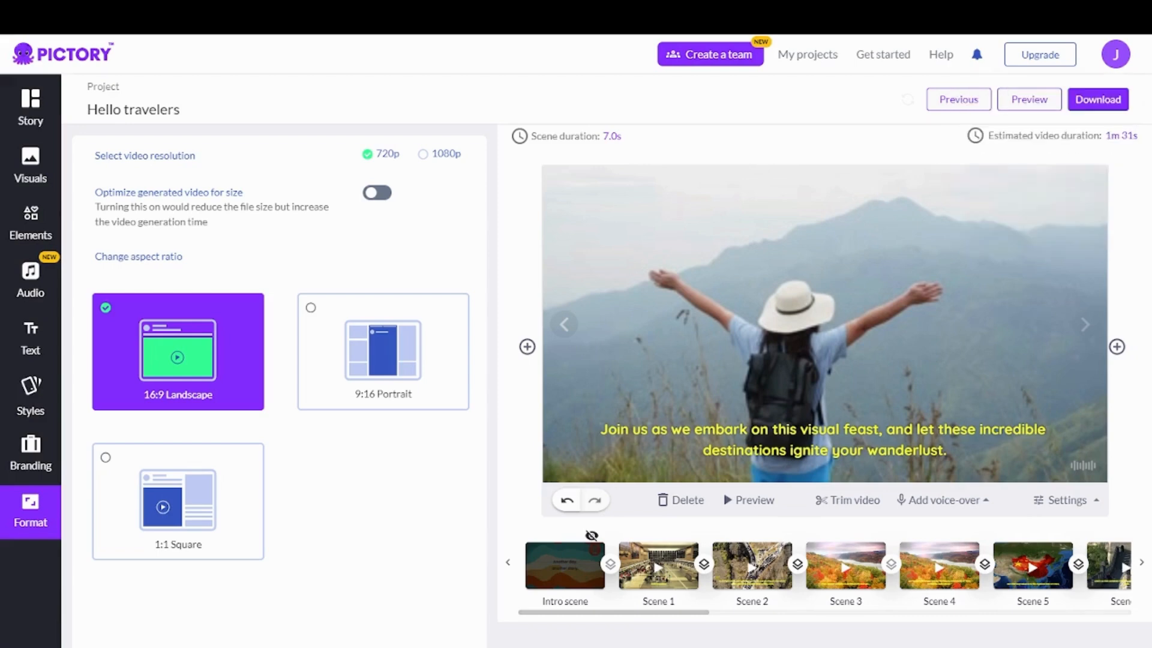
left_click(988, 126)
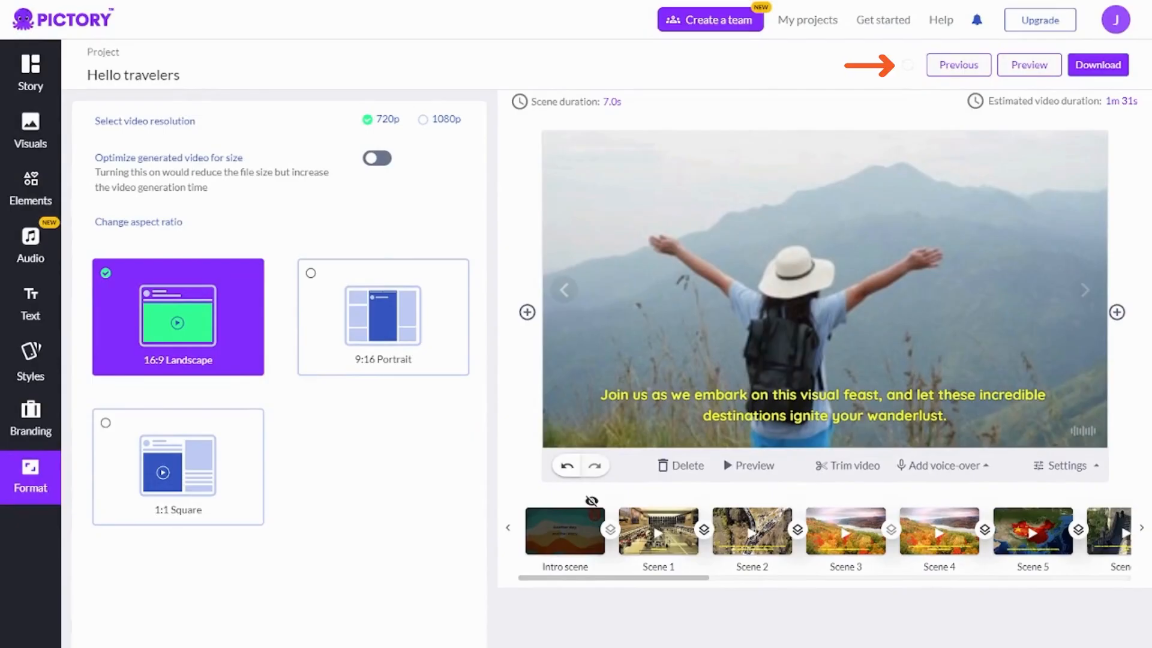
left_click(808, 20)
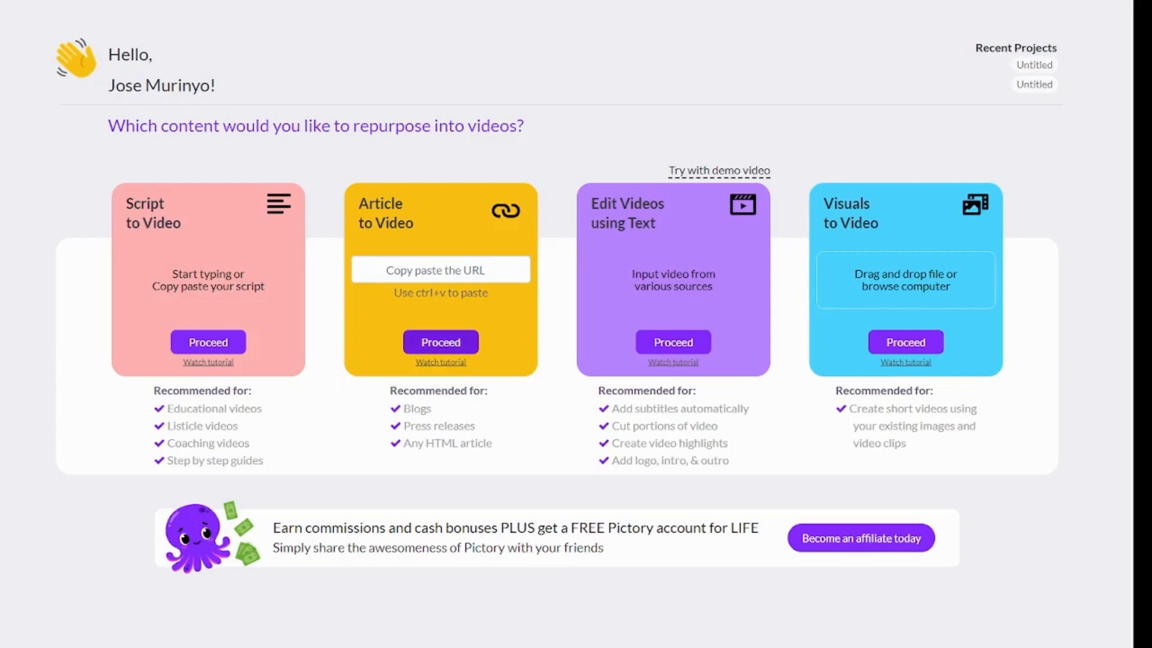
Create an article-to-video project from the pasted URL of the "Top 10 Strongest Currencies In The World In 2023" article
left_click(441, 342)
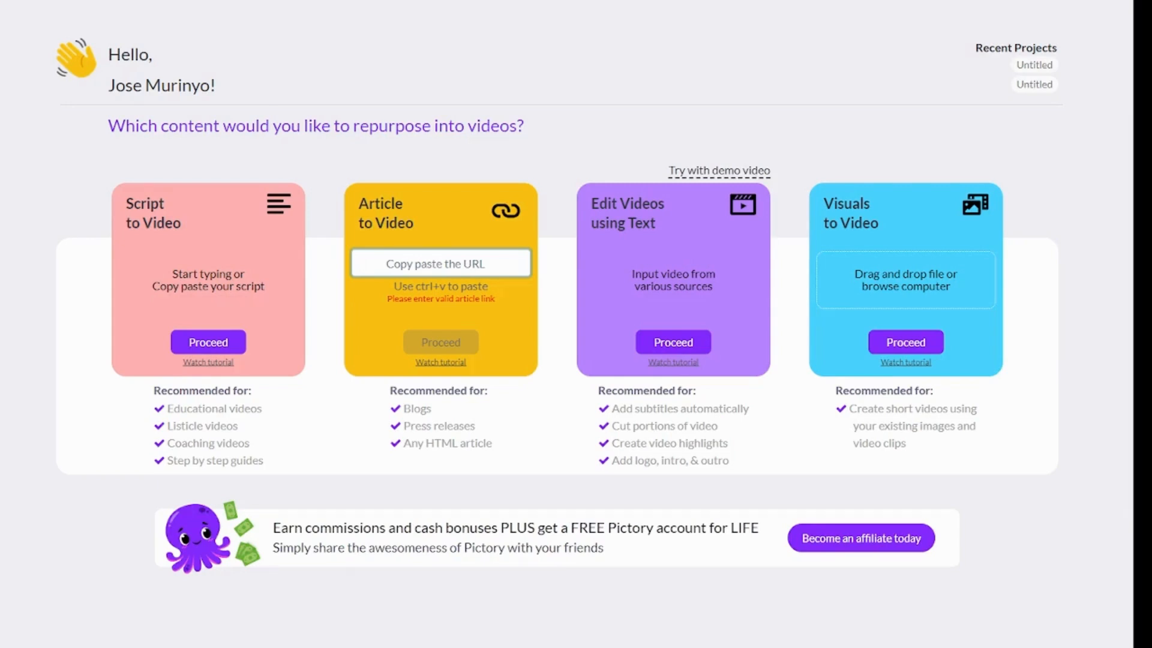
key("ctrl+v")
left_click(441, 342)
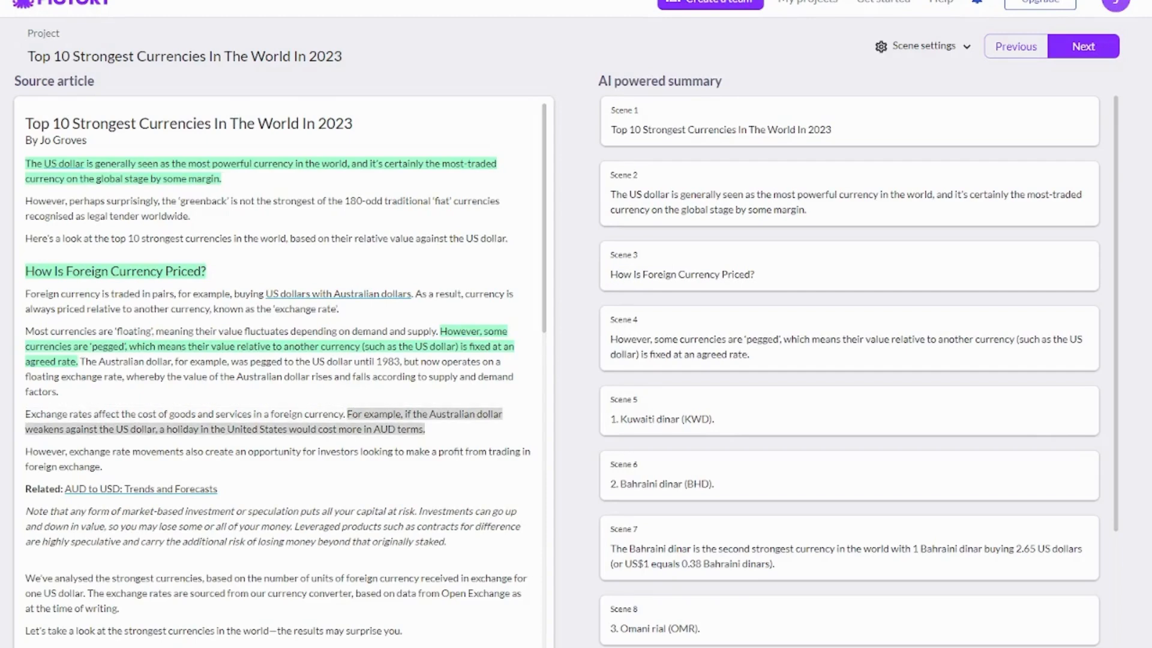
Try adding the article's example sentence about a weakening Australian dollar to the summary as a scene, and remove it again
left_click(420, 421)
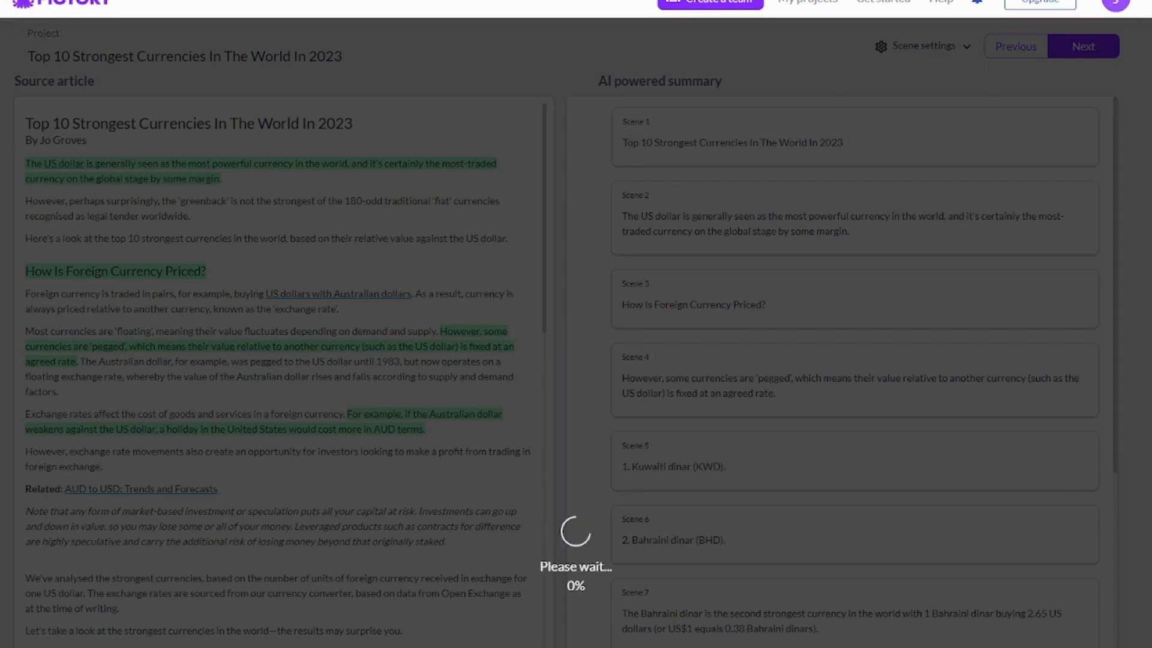
scroll(576, 324, "down", 1)
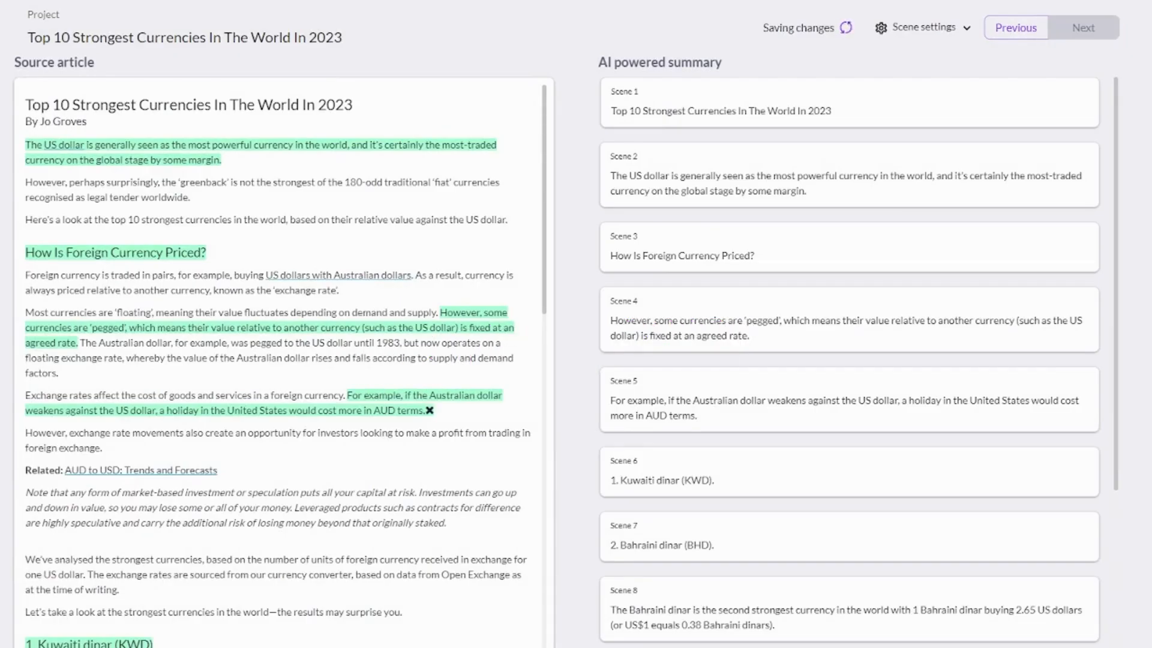
left_click(430, 411)
left_click(420, 411)
left_click(430, 410)
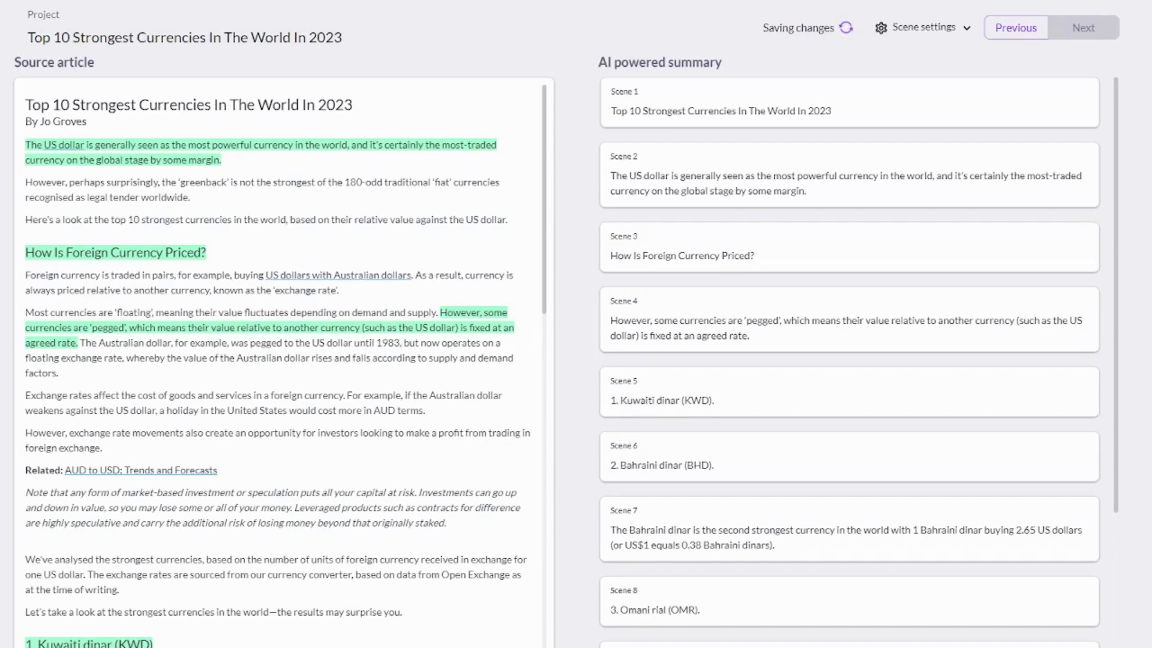
Review the whole source article to see which sentences are highlighted for the summary scenes
scroll(283, 362, "down", 20)
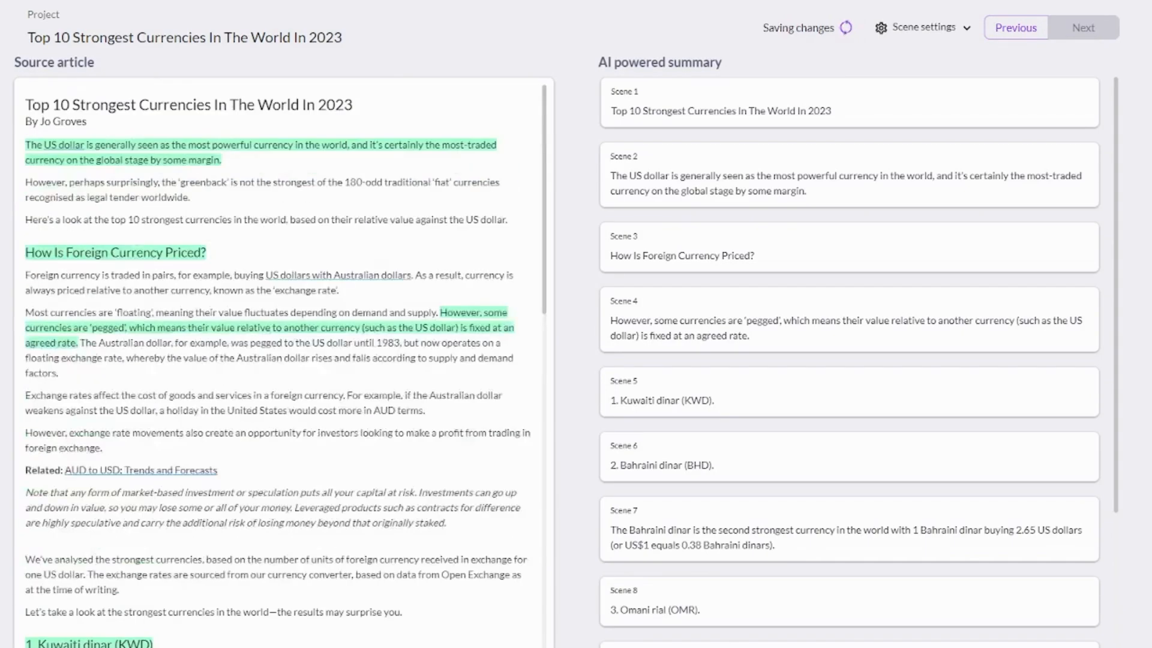
scroll(284, 362, "down", 20)
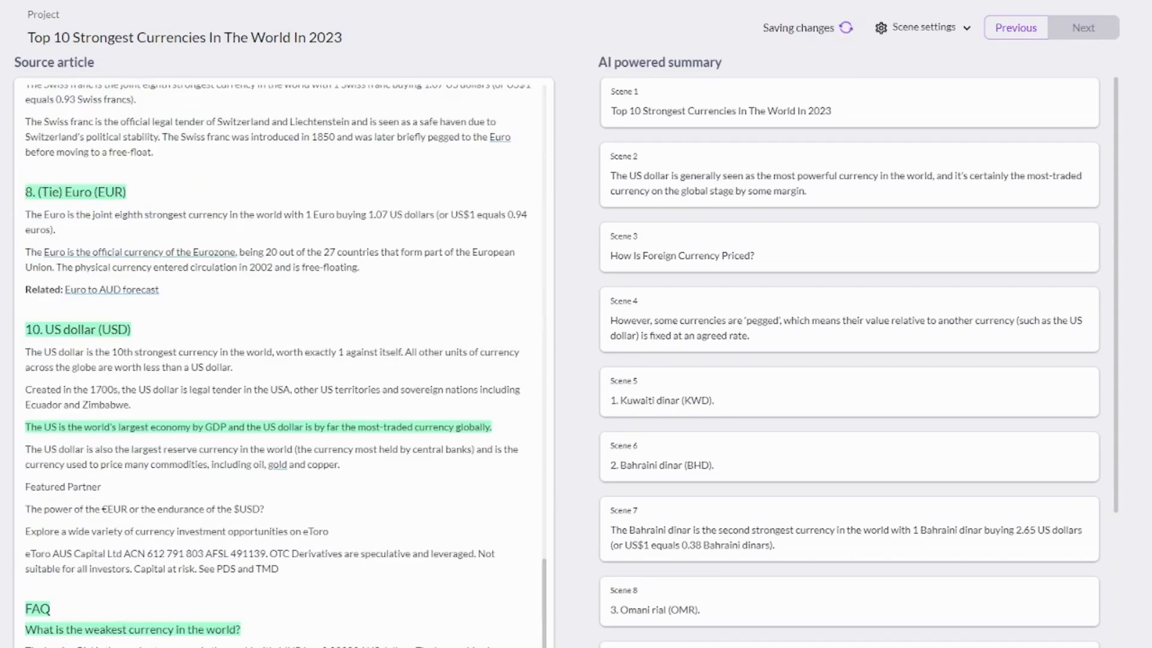
scroll(284, 363, "up", 20)
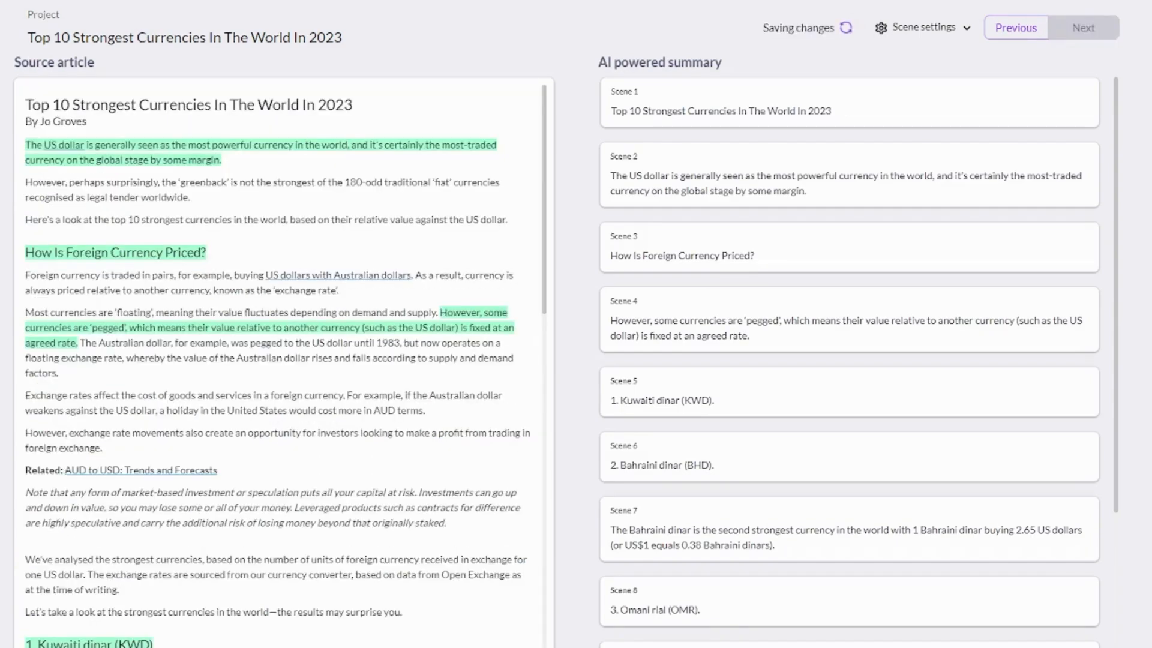
scroll(283, 362, "down", 10)
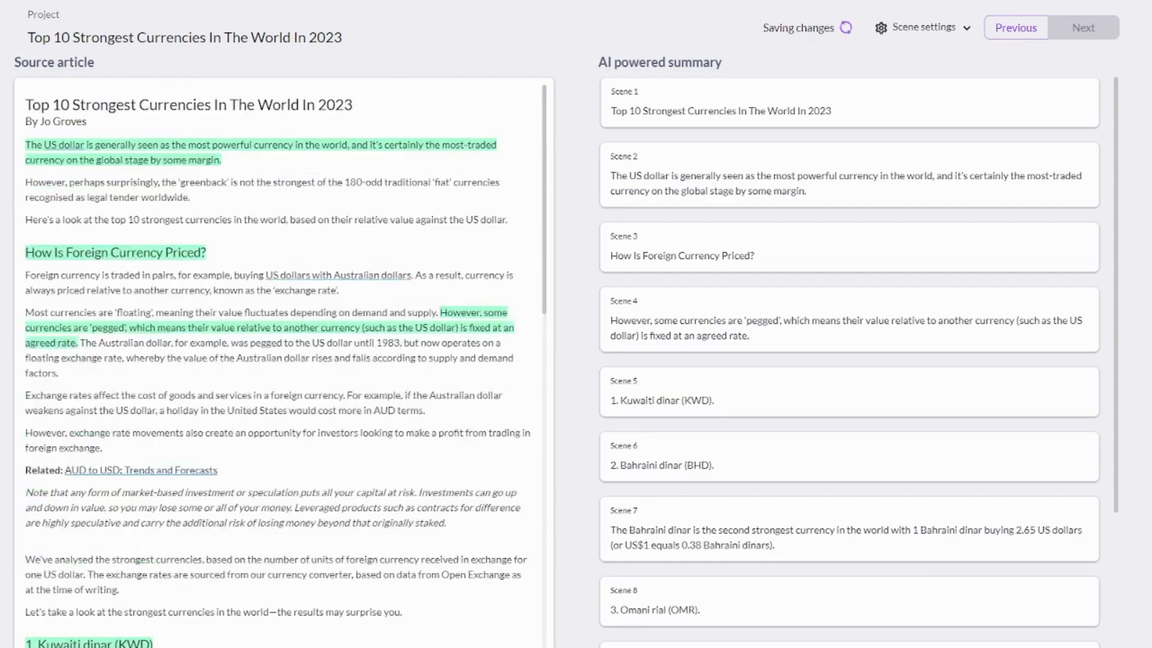
scroll(283, 362, "down", 20)
scroll(283, 363, "up", 8)
scroll(283, 362, "up", 14)
scroll(285, 360, "down", 15)
scroll(285, 360, "up", 15)
scroll(284, 360, "down", 20)
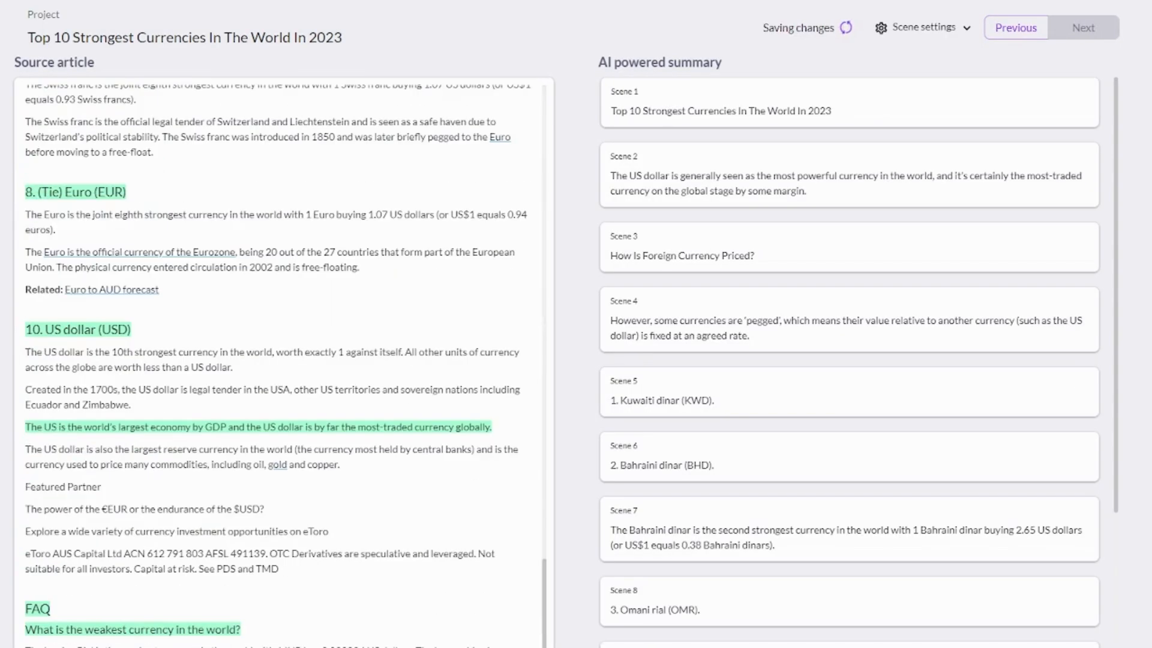
scroll(285, 360, "up", 20)
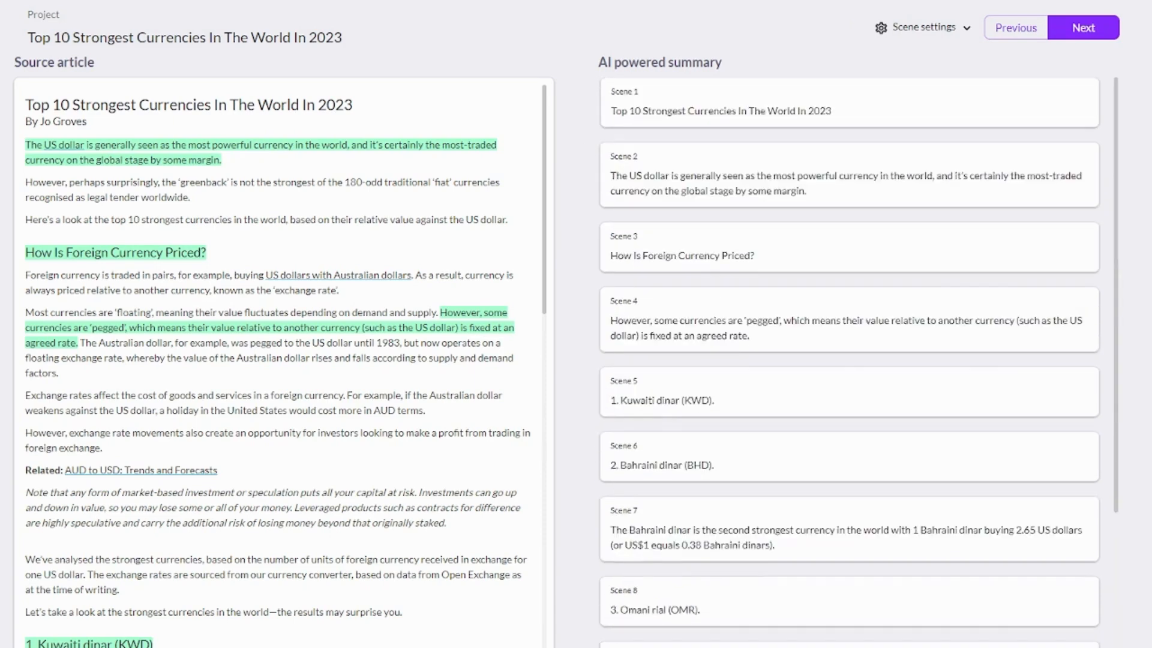
Accept the article's summary scenes and browse the template library for the currencies video
left_click(1084, 27)
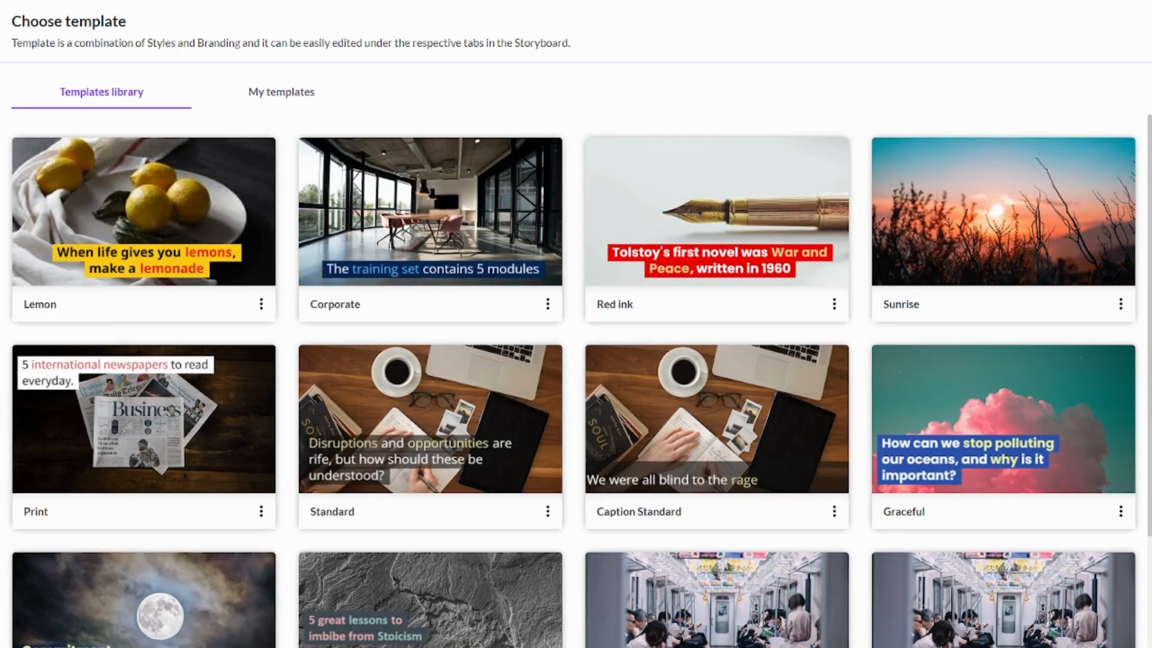
scroll(574, 380, "down", 10)
scroll(574, 381, "up", 10)
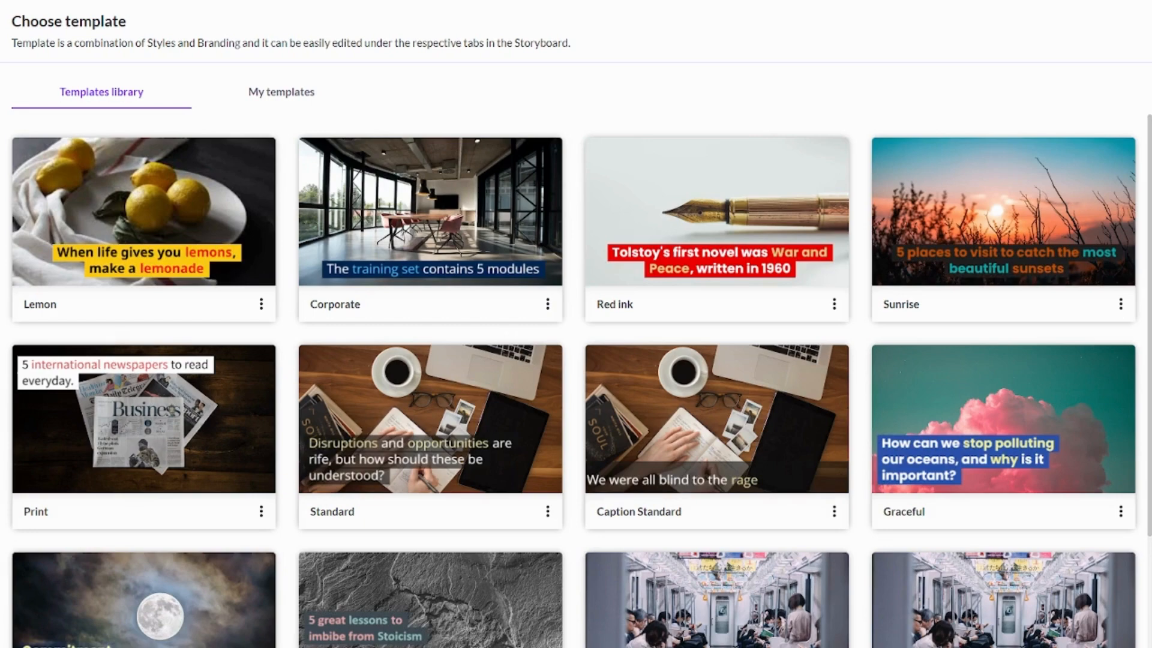
scroll(574, 380, "down", 7)
scroll(573, 380, "down", 2)
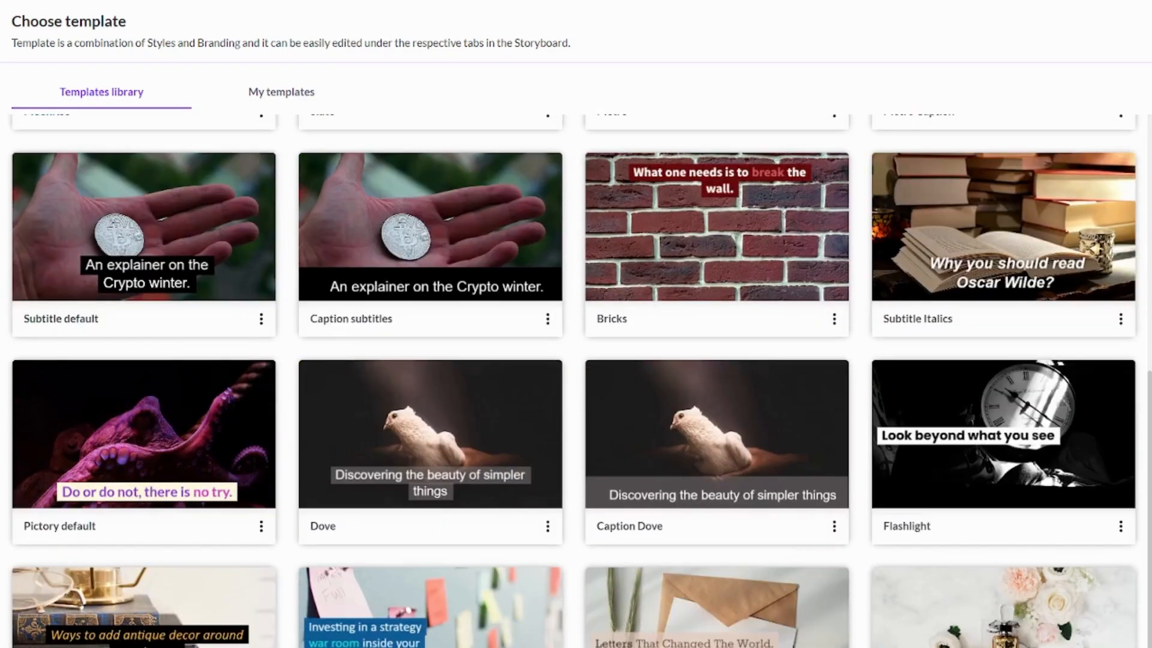
scroll(574, 380, "up", 10)
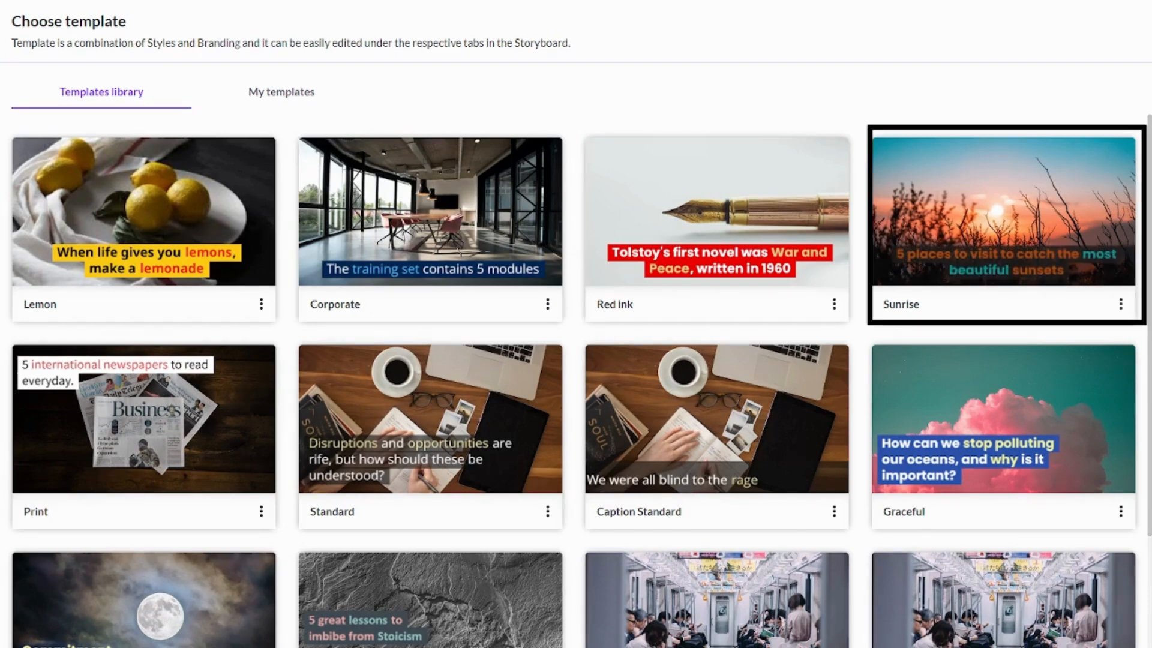
mouse_move(1004, 222)
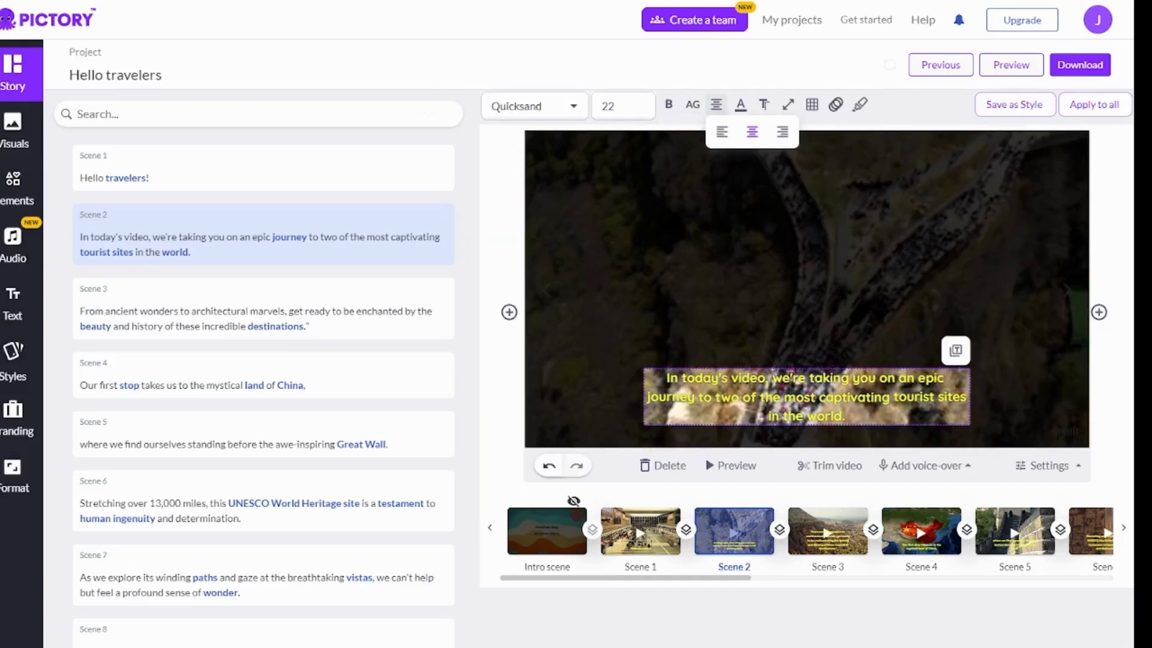
left_click(741, 104)
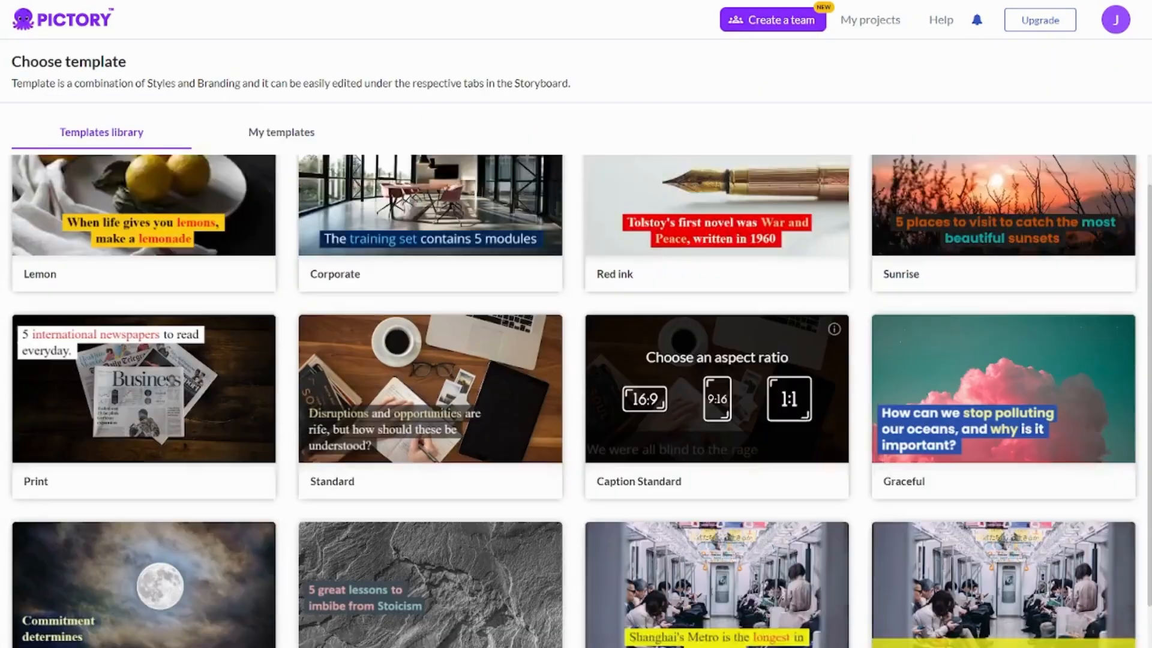
scroll(576, 400, "down", 8)
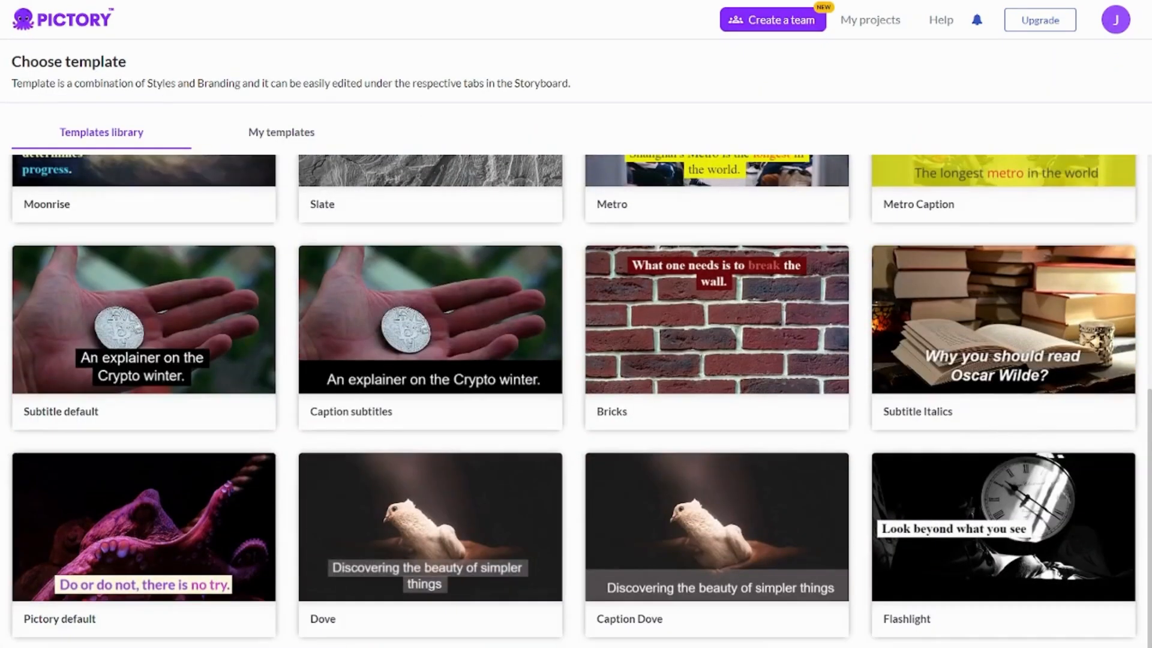
scroll(576, 400, "down", 4)
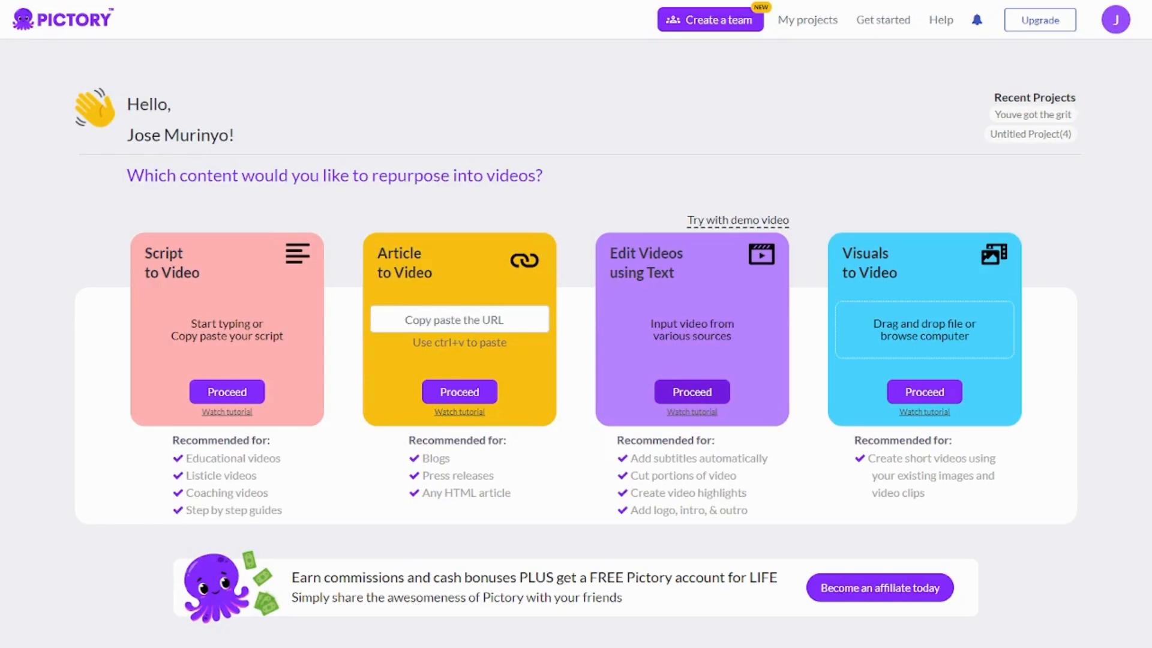
left_click(692, 391)
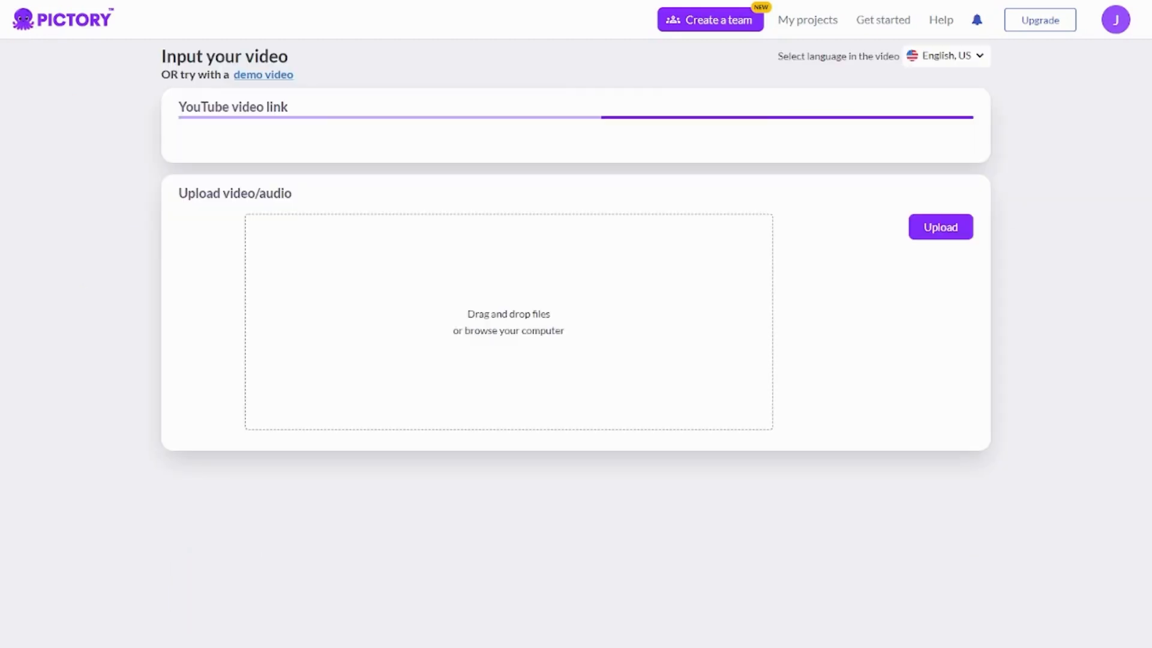
left_click(540, 129)
type("https://www.youtube.com/watch?v=wnHW6o8WMas")
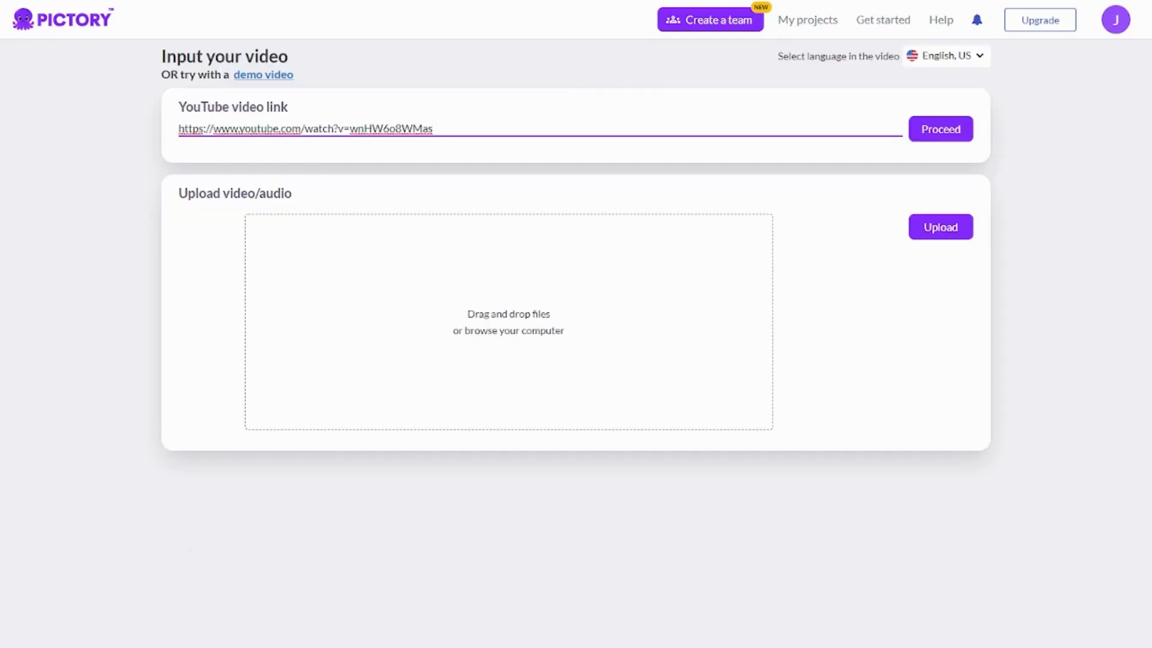
key("Return")
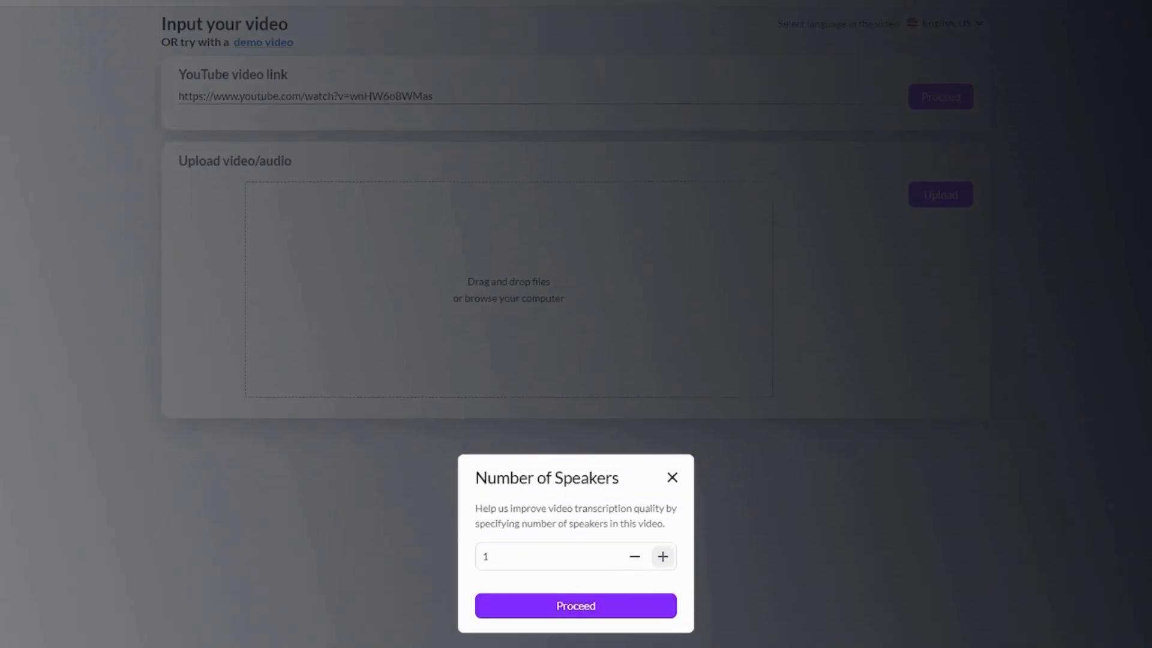
left_click(576, 606)
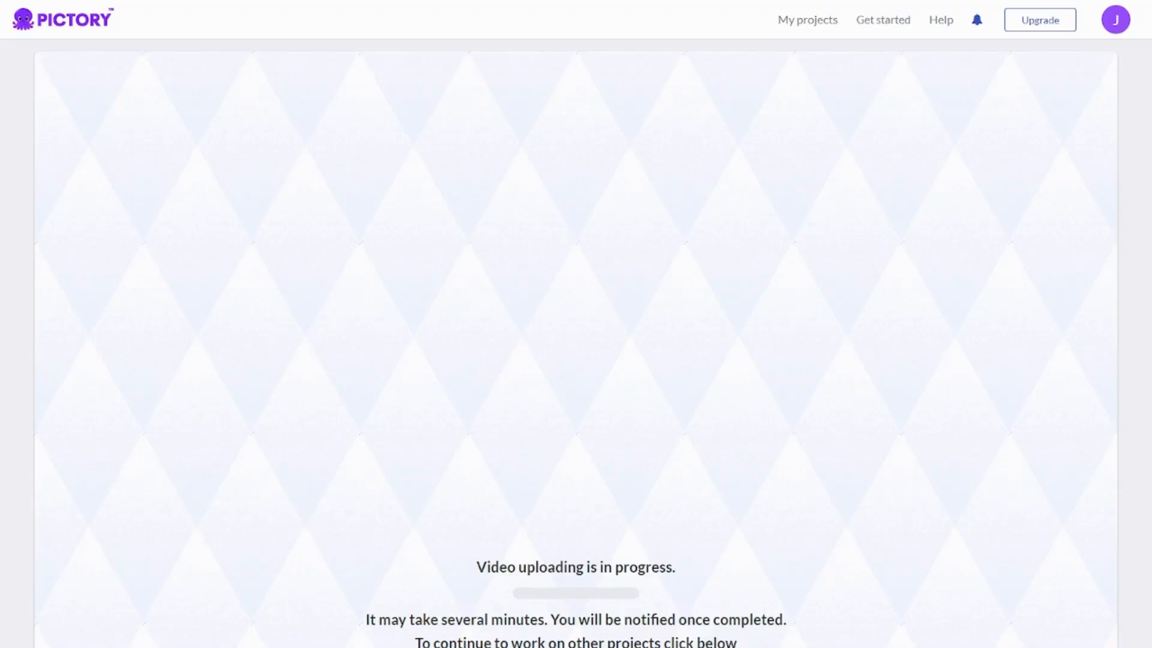
scroll(576, 324, "down", 1)
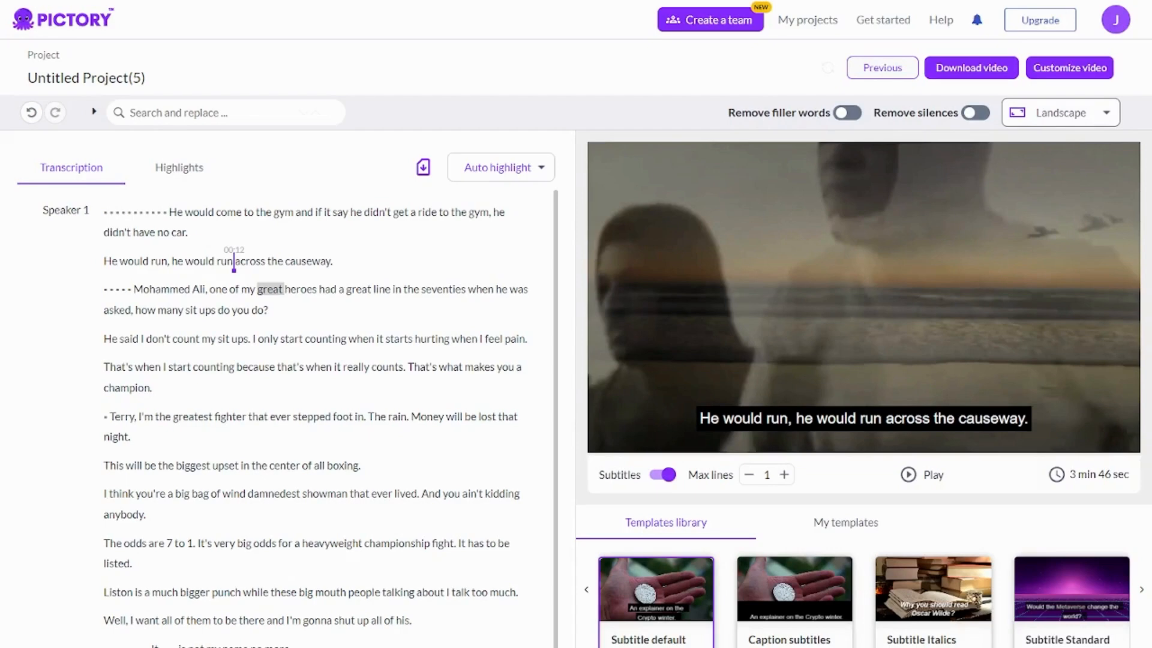
View the video at several transcript words: "great", "sit", "greatest" and "showman"
left_click(269, 289)
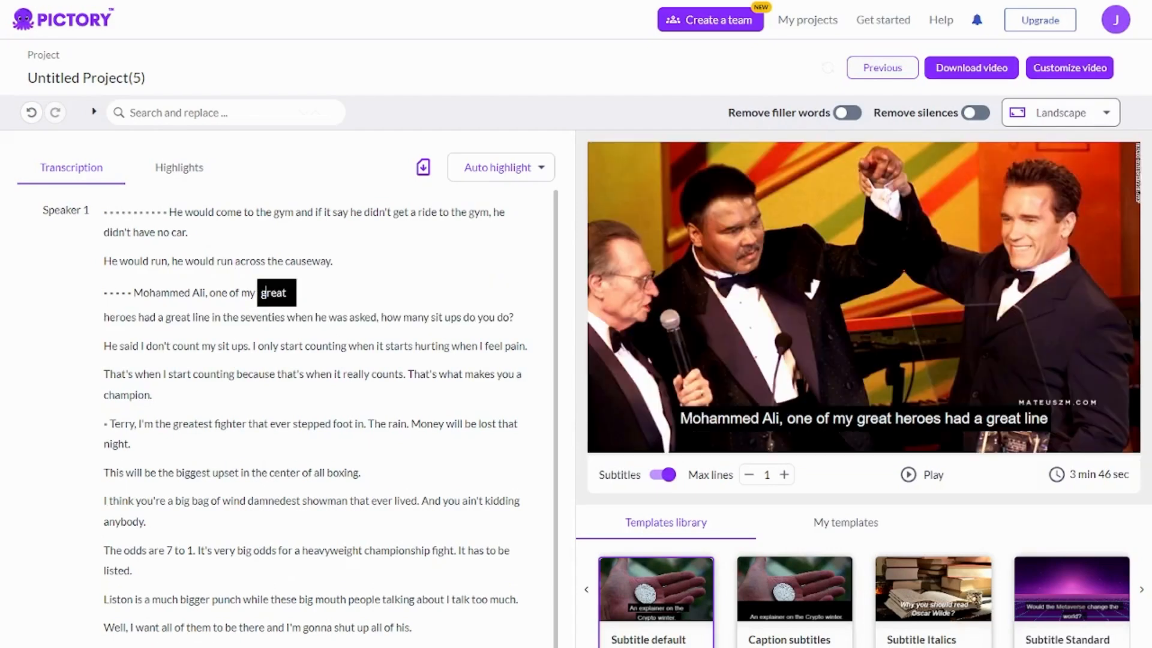
left_click(227, 314)
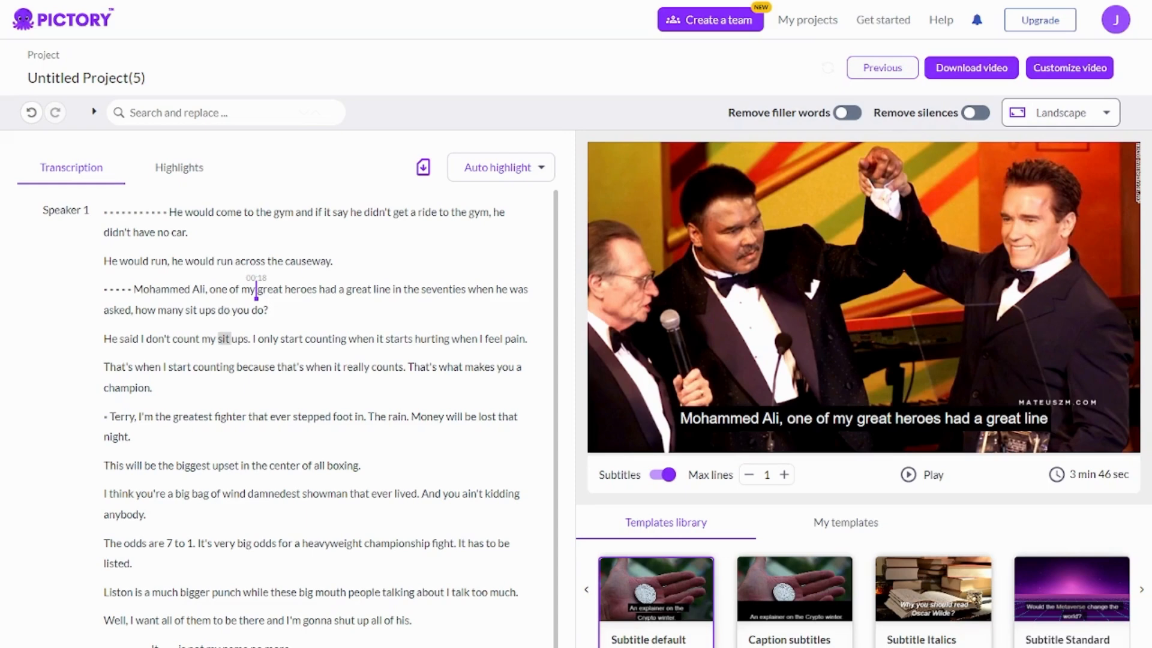
left_click(224, 339)
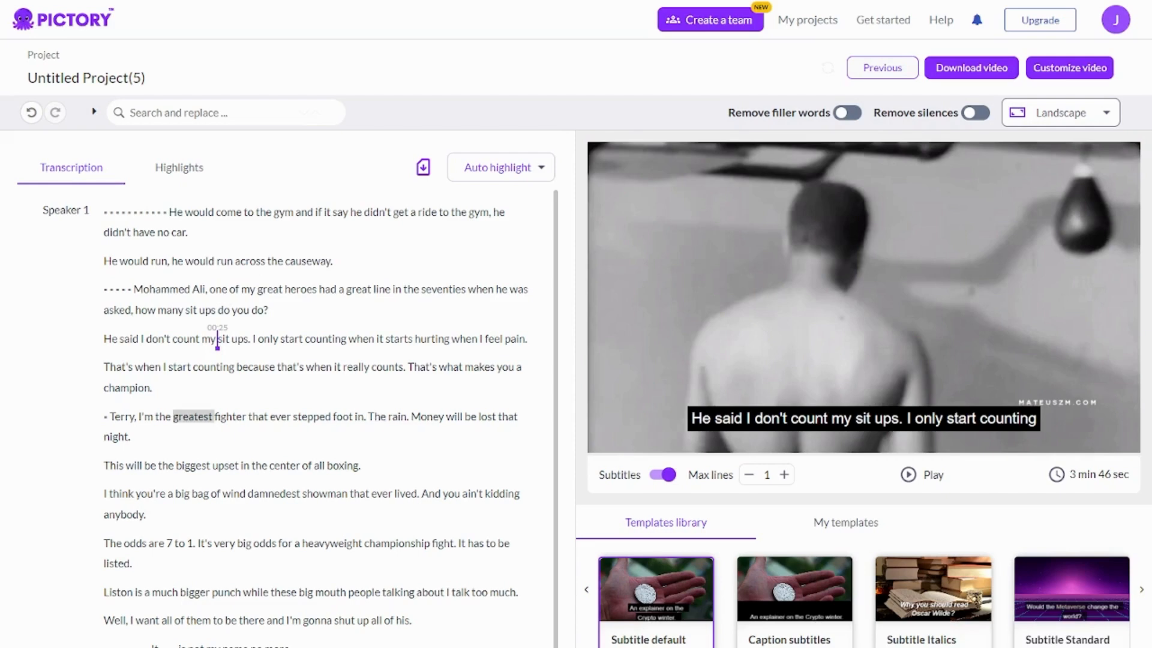
double_click(194, 417)
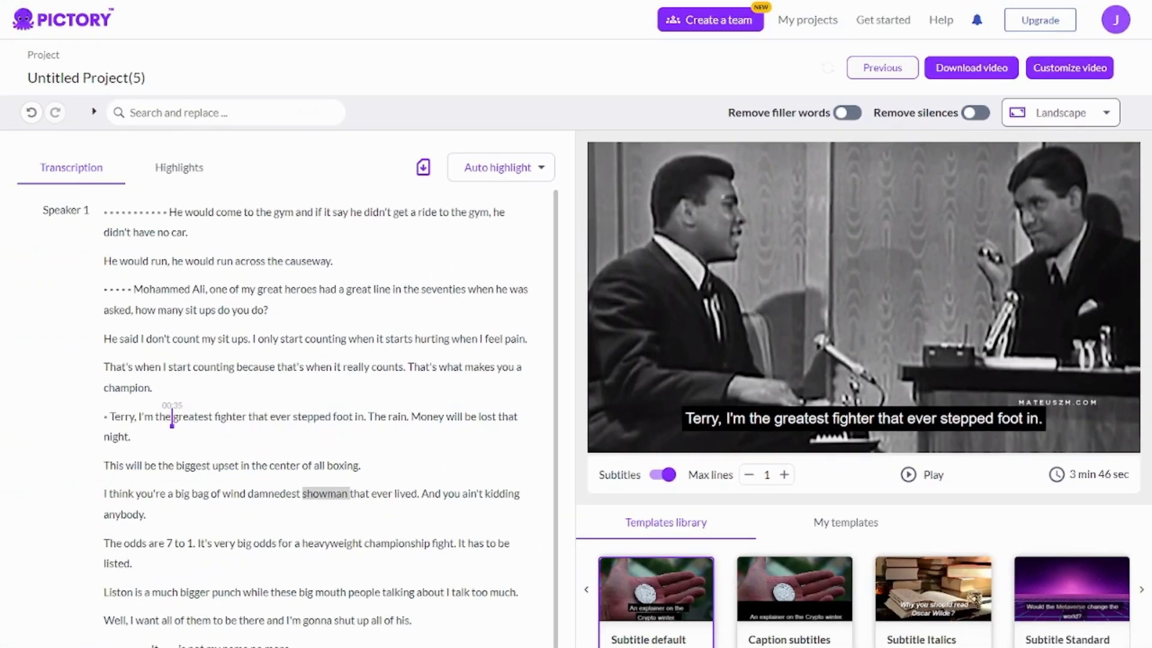
double_click(325, 494)
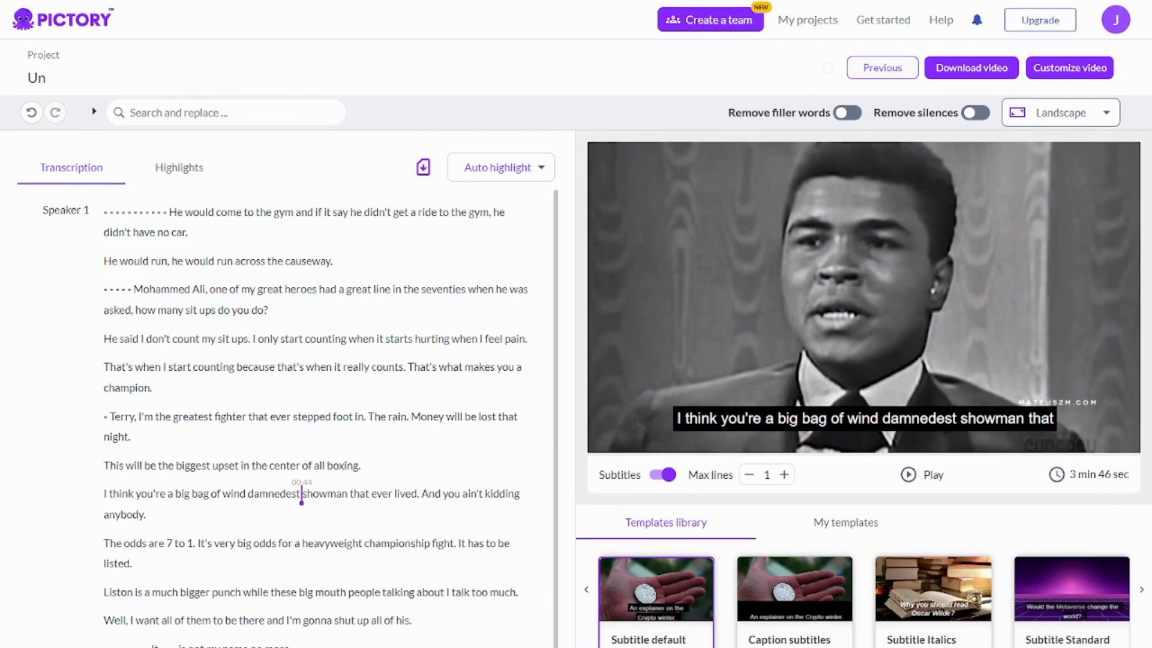
Turn on the removal of filler words and silences for the transcribed video
left_click(847, 113)
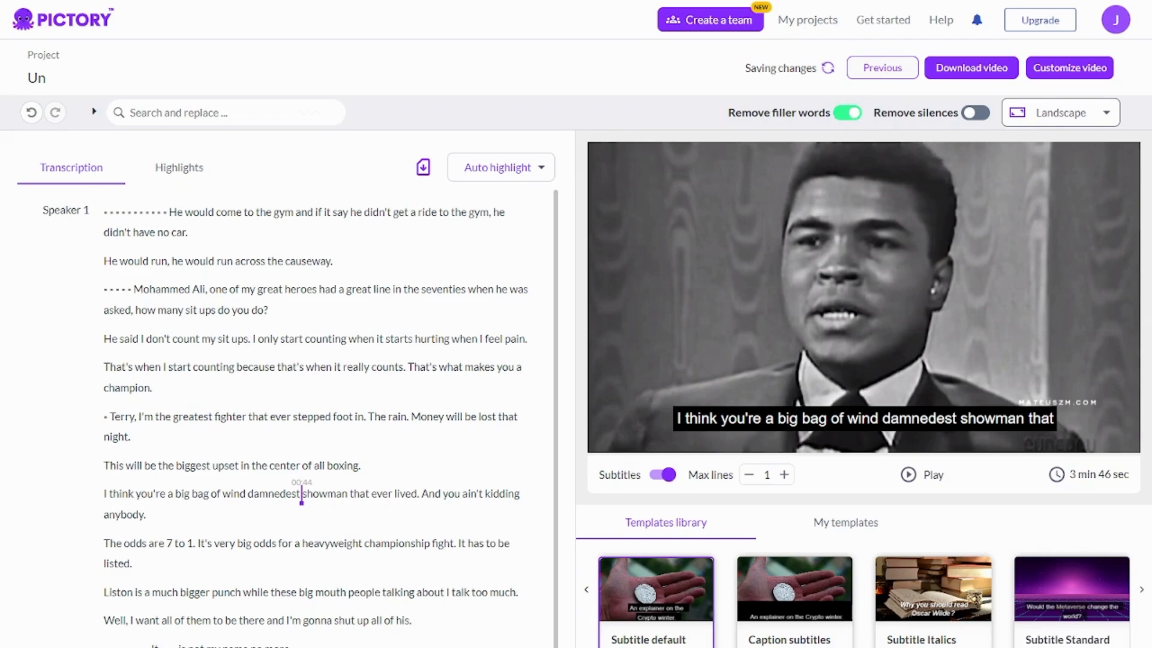
left_click(976, 113)
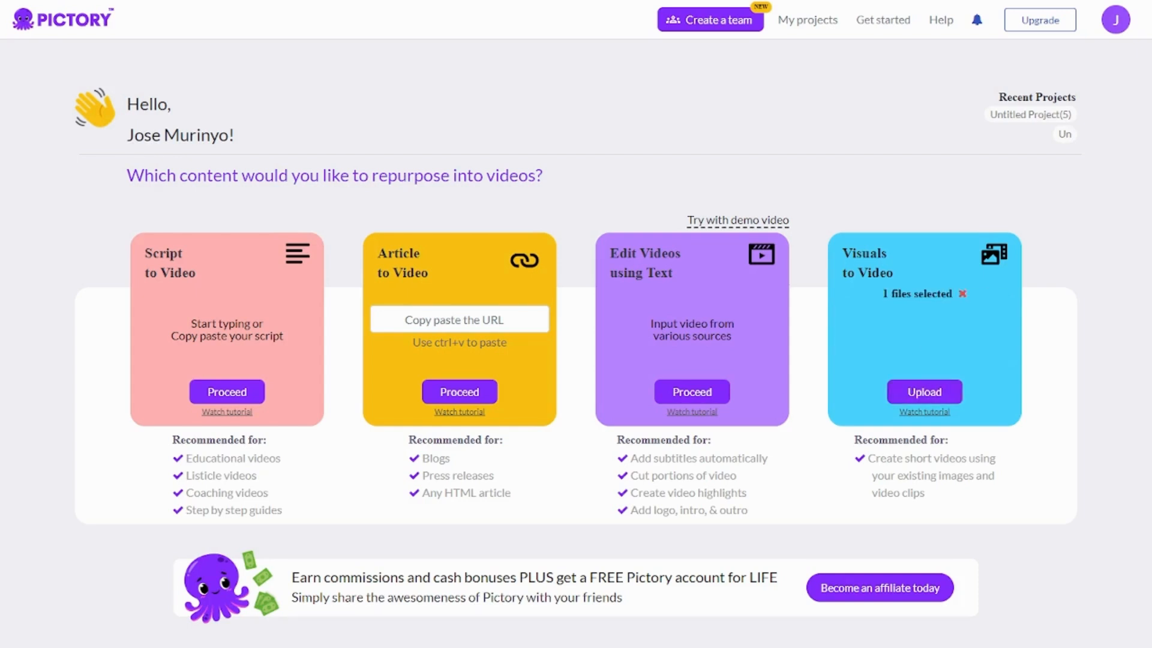
Upload No 1.jpeg, No 2.jpeg and No 3.jpeg to a new visuals-to-video project and proceed with them
left_click(925, 391)
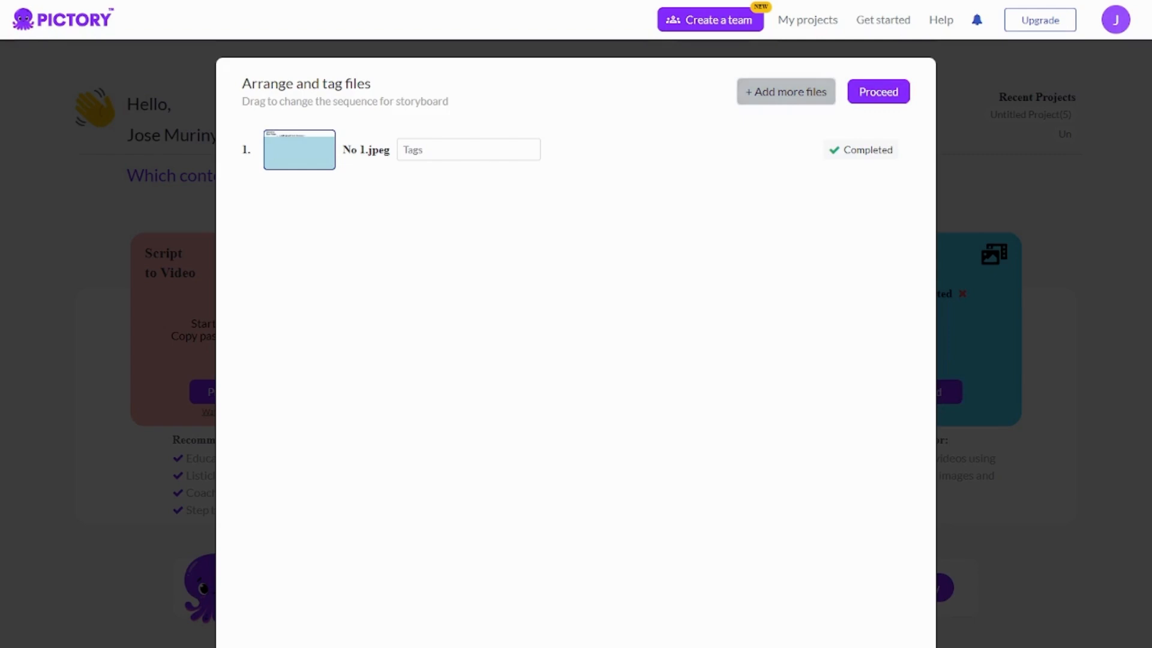
left_click(786, 91)
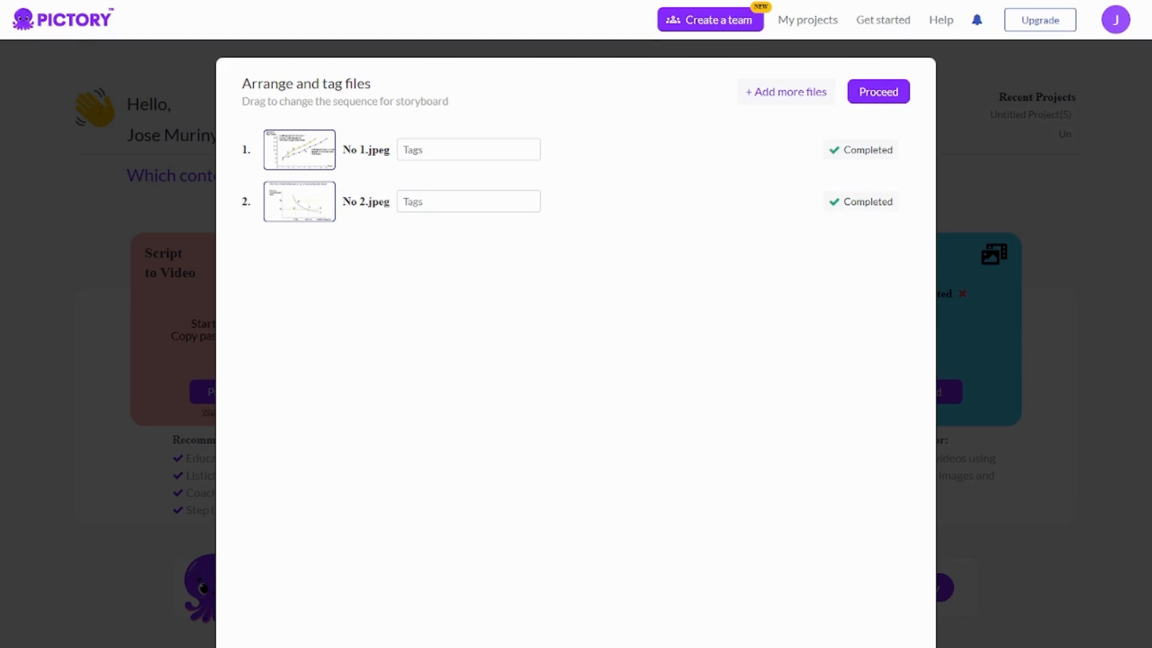
left_click(786, 92)
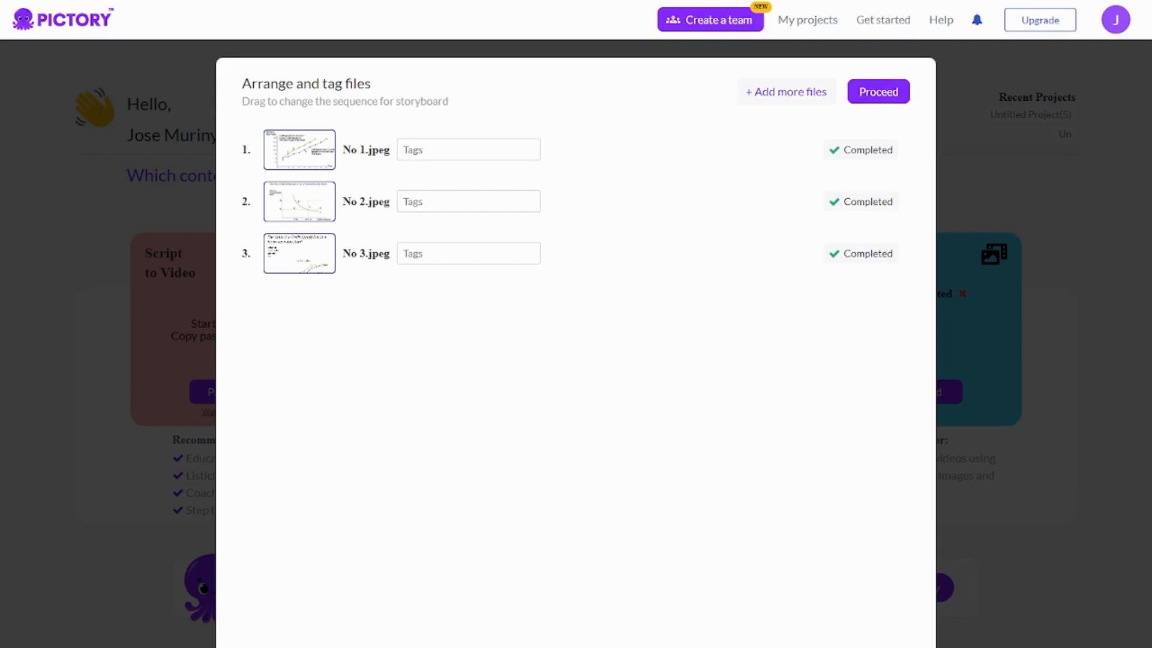
left_click(879, 92)
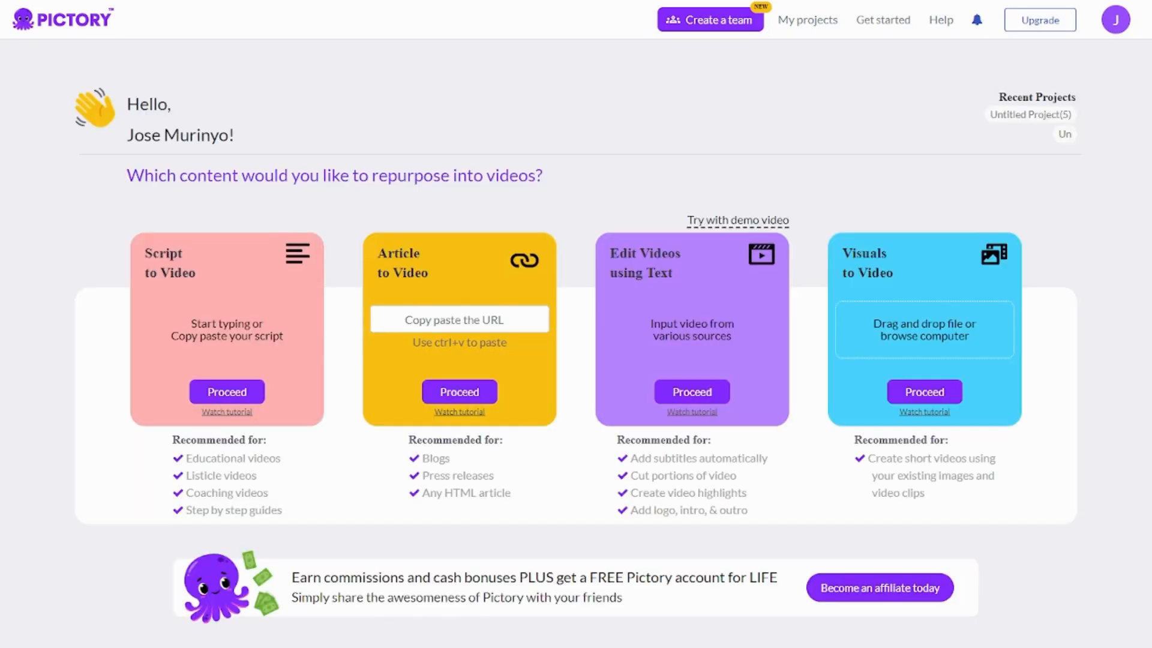
left_click(925, 392)
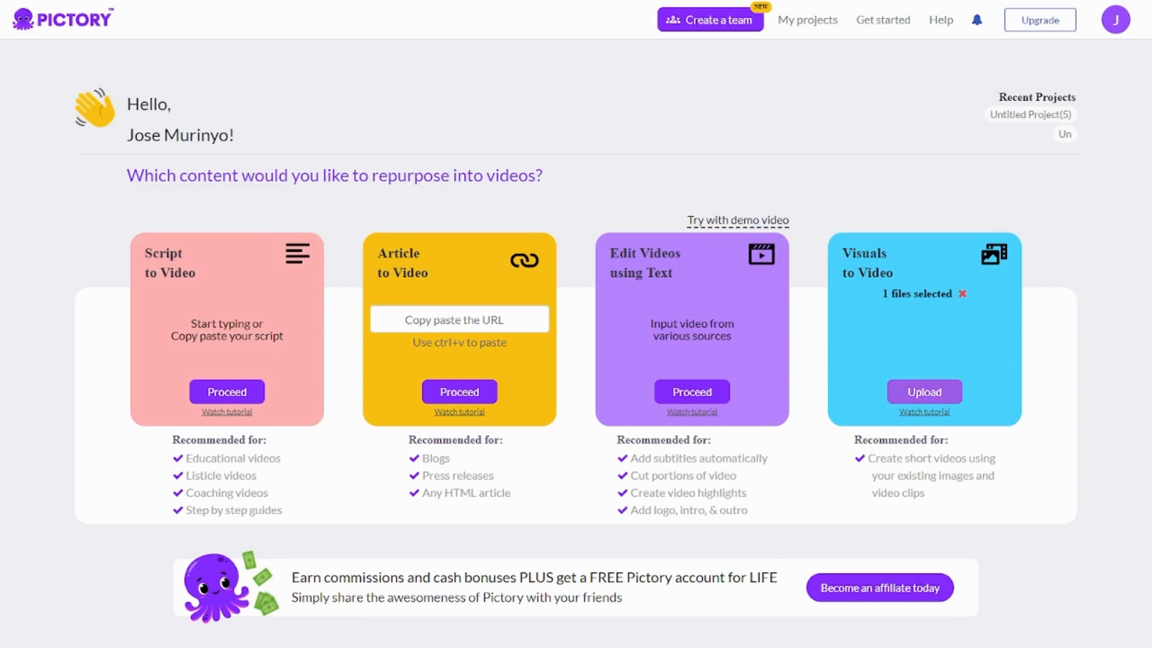
left_click(925, 391)
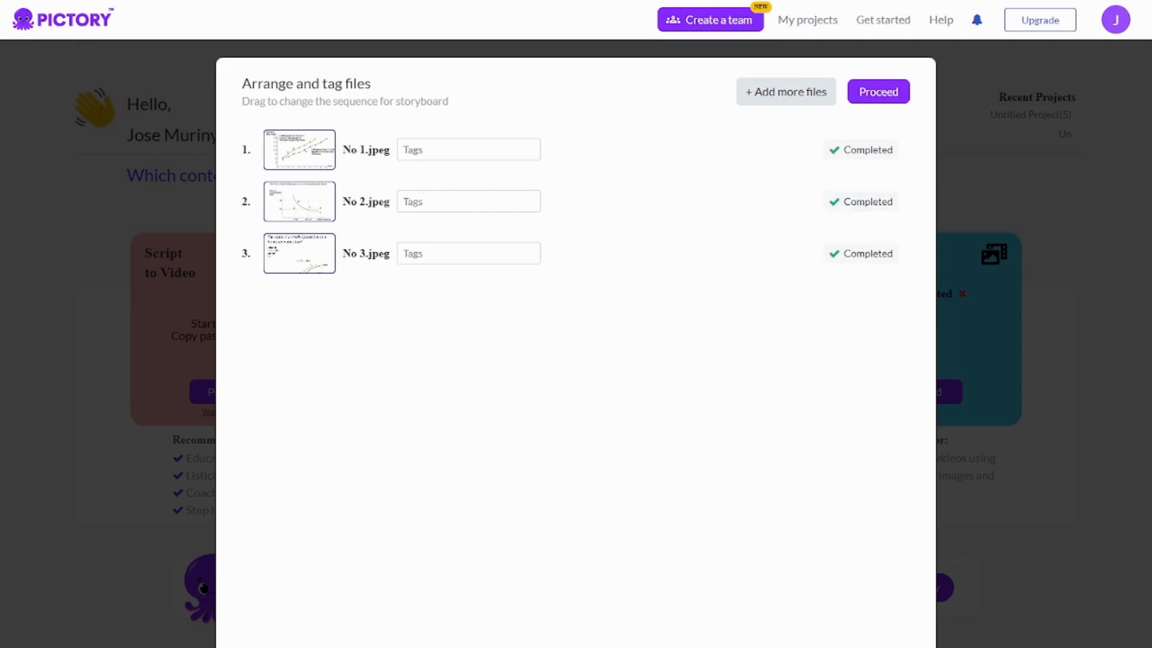
left_click(873, 90)
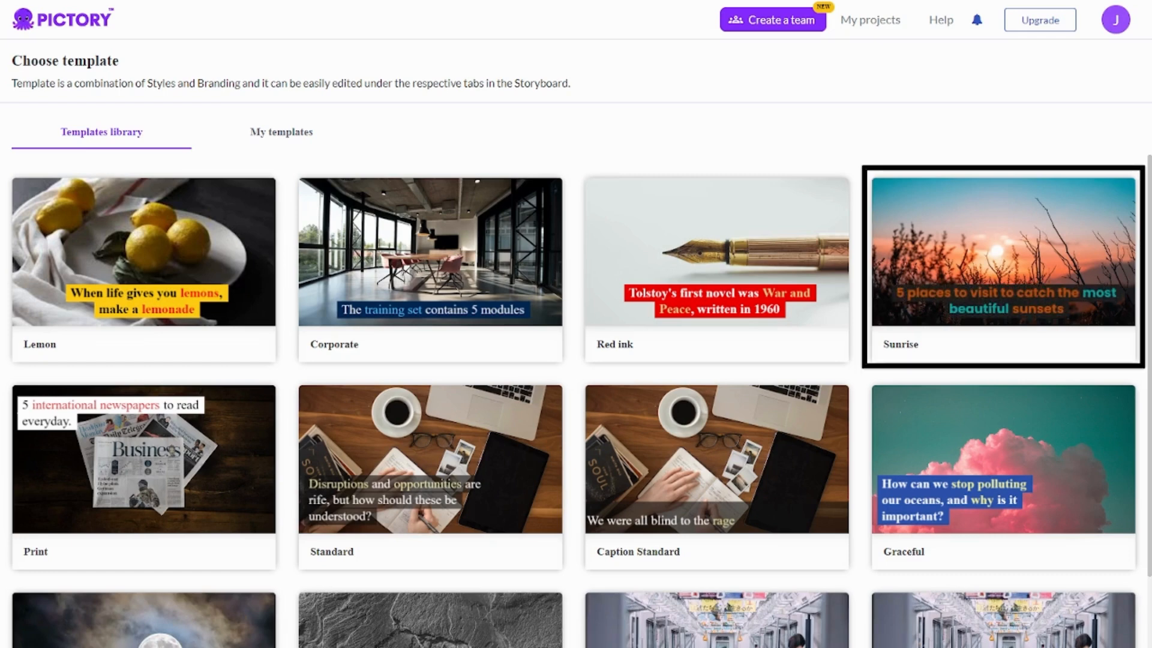
Apply the Sunrise template in 16:9 and enable the intro and outro scenes
mouse_move(931, 262)
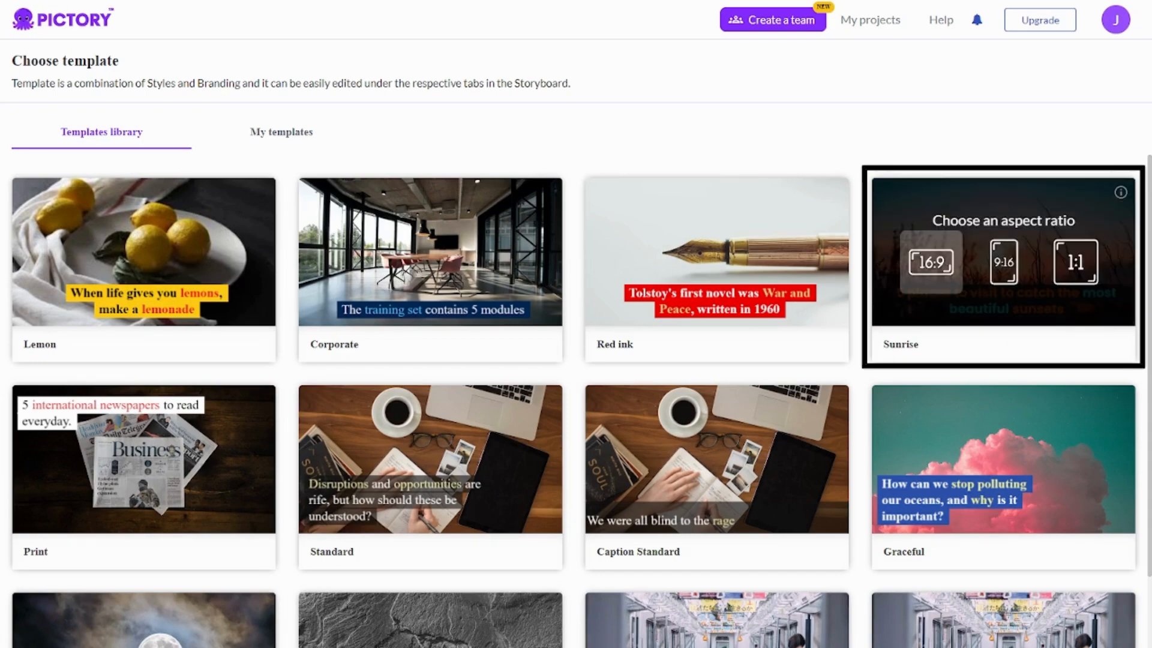
left_click(931, 263)
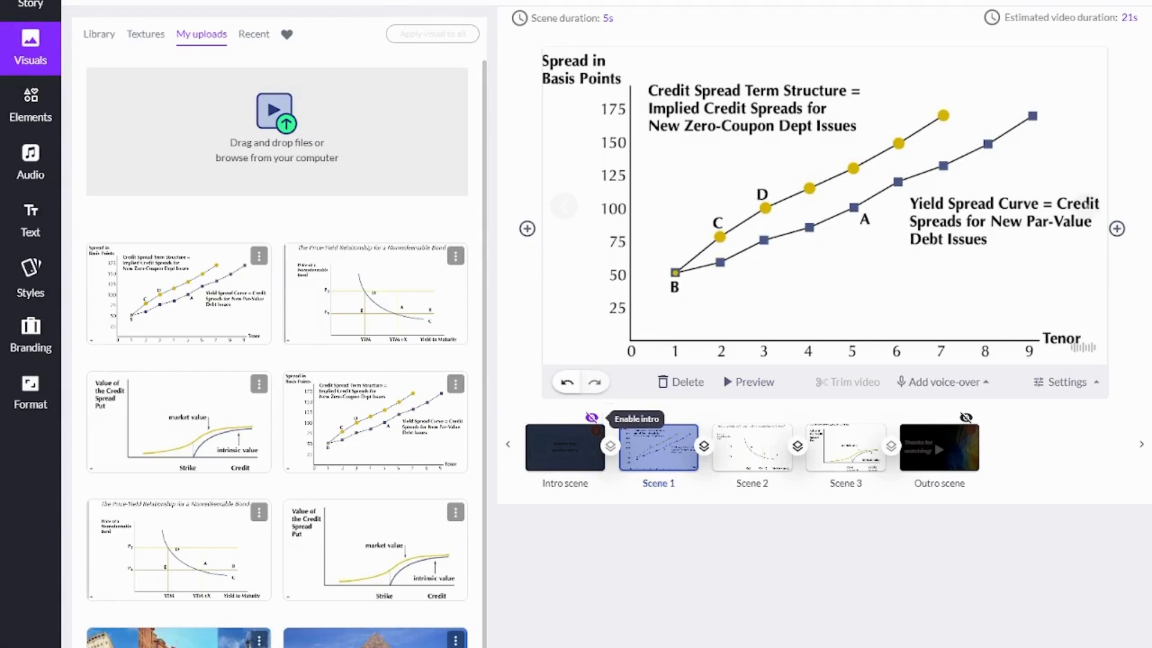
left_click(592, 417)
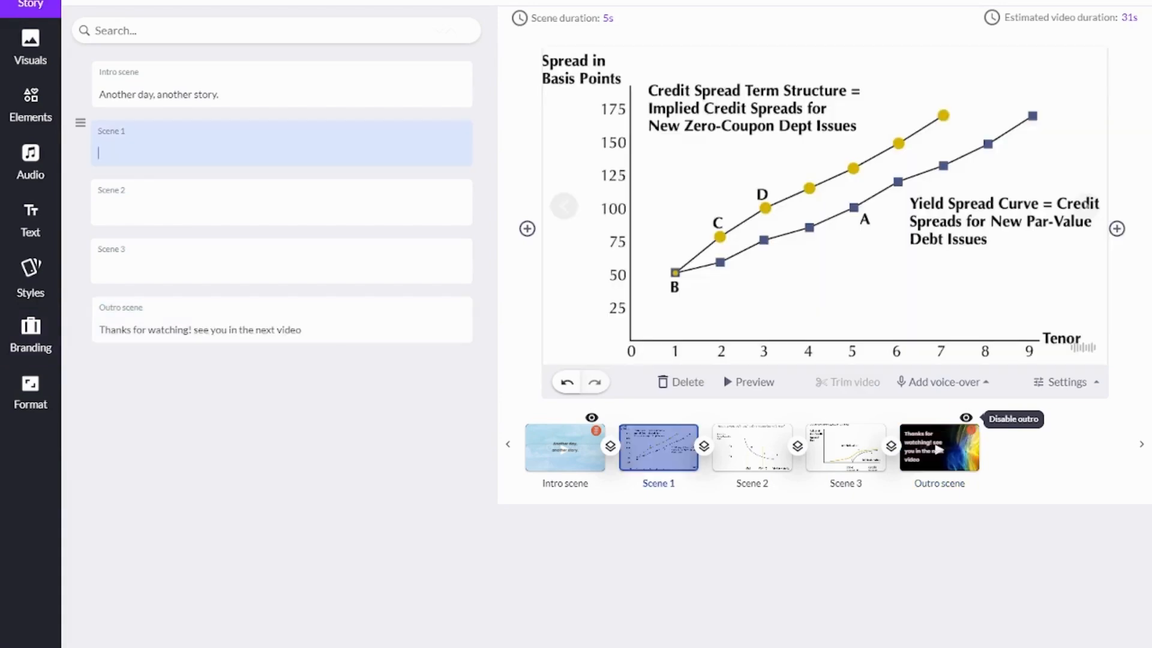
Caption scenes 1 to 3 "Credit spread Term Structure", "The price yield relationship for a non redeemable bond" and "The value of credit spread put"
type("cture")
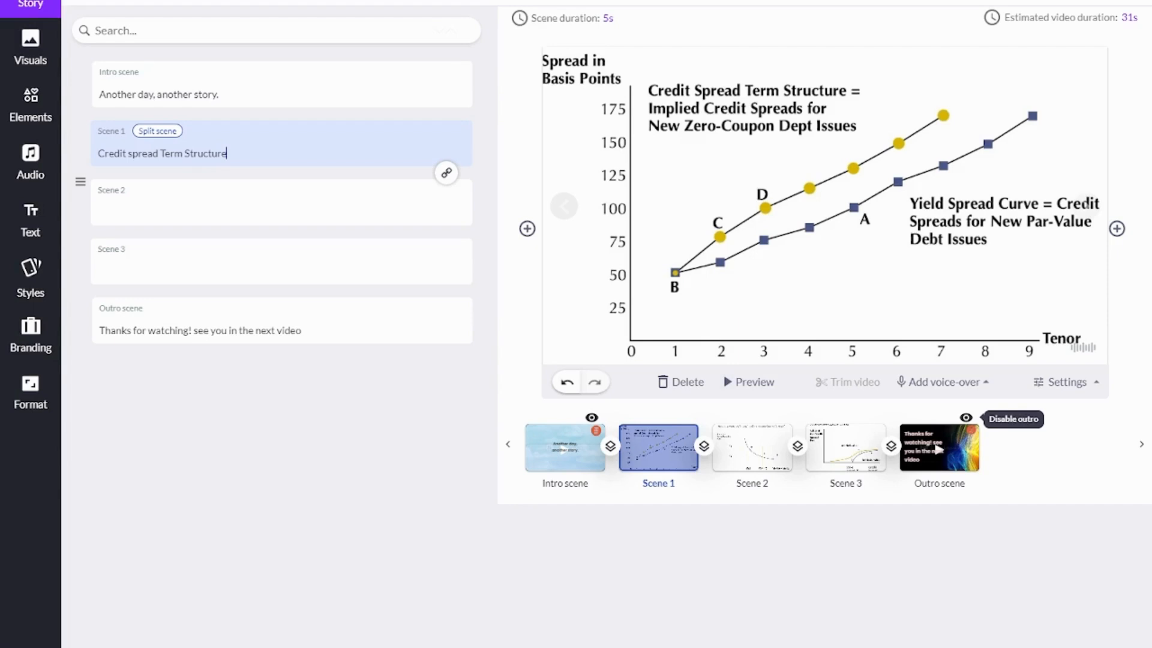
left_click(280, 207)
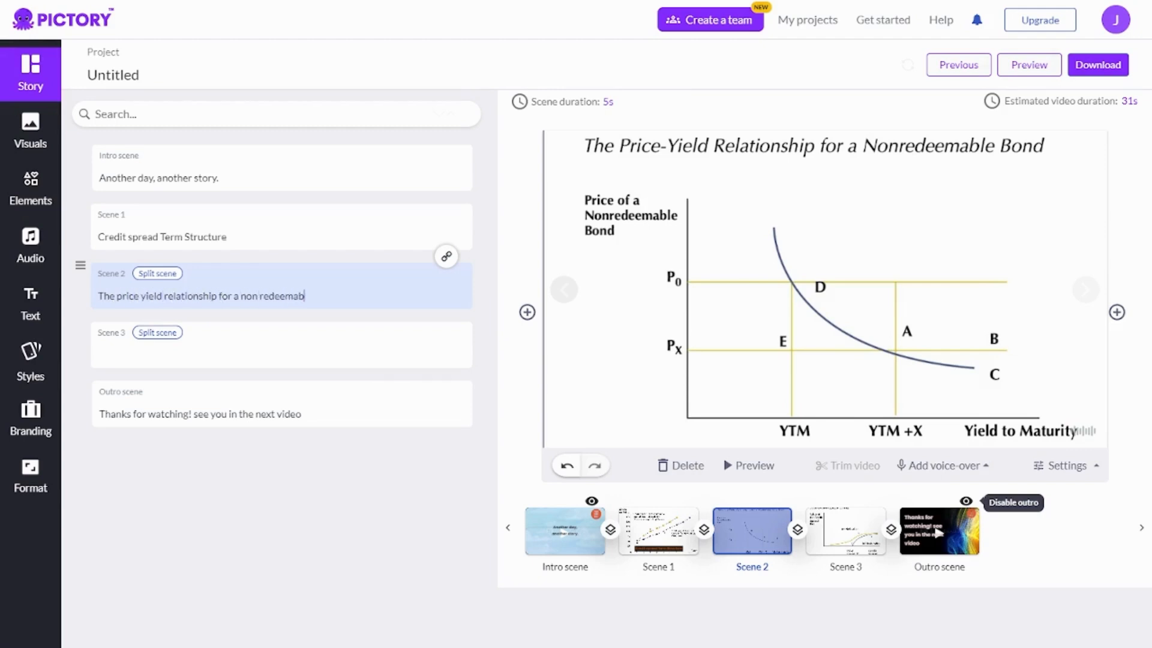
left_click(260, 347)
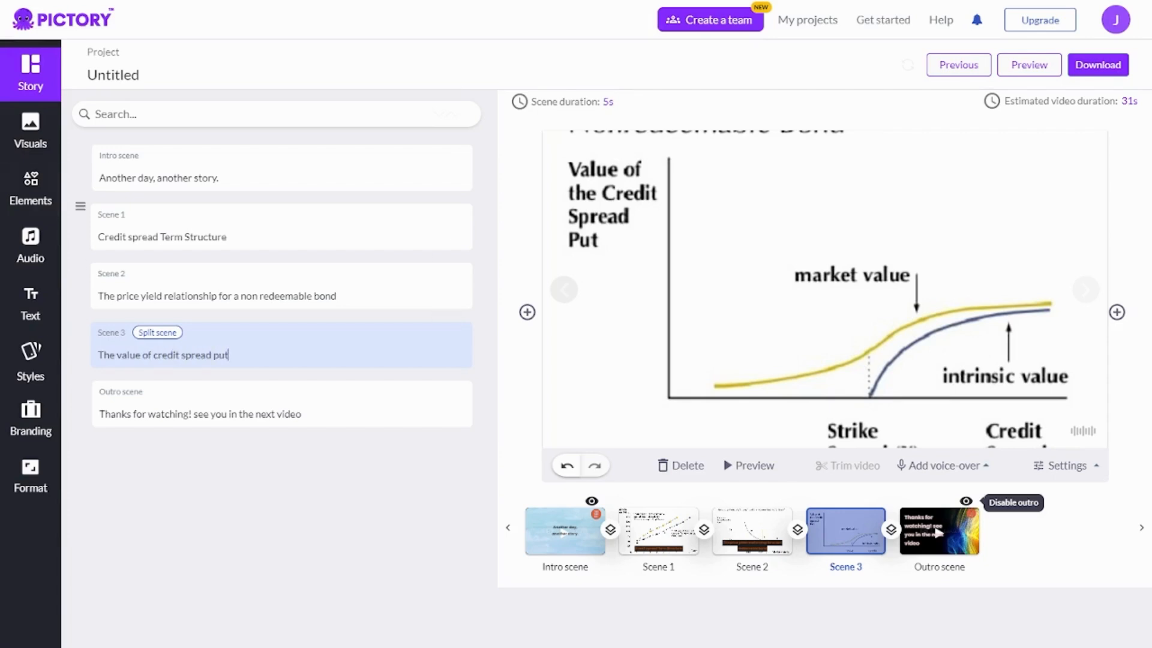
Look through the emoji elements and open the audio options for the chart video
left_click(30, 189)
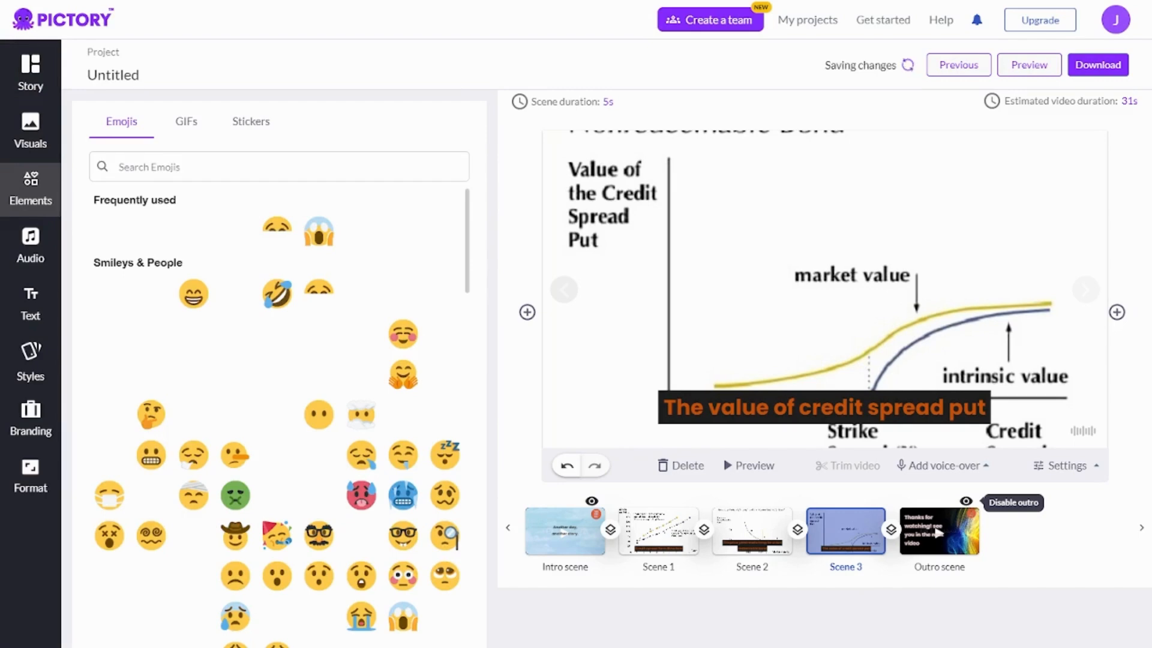
left_click(30, 246)
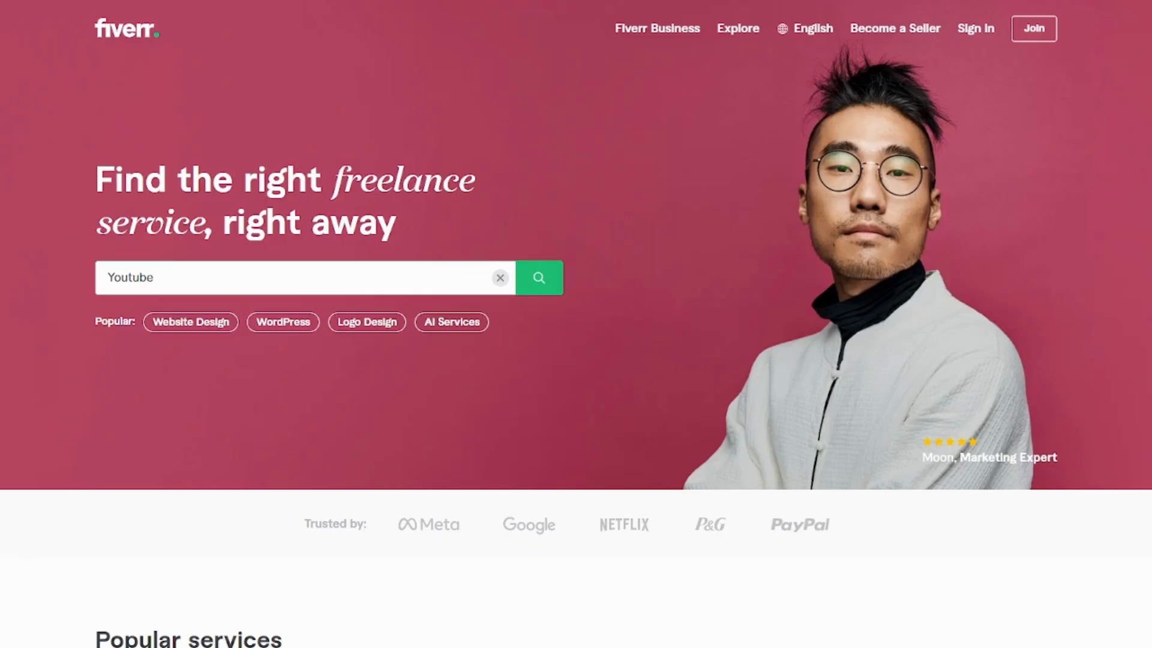
Switch to Fiverr and search its freelance services for "Youtube"
key("Return")
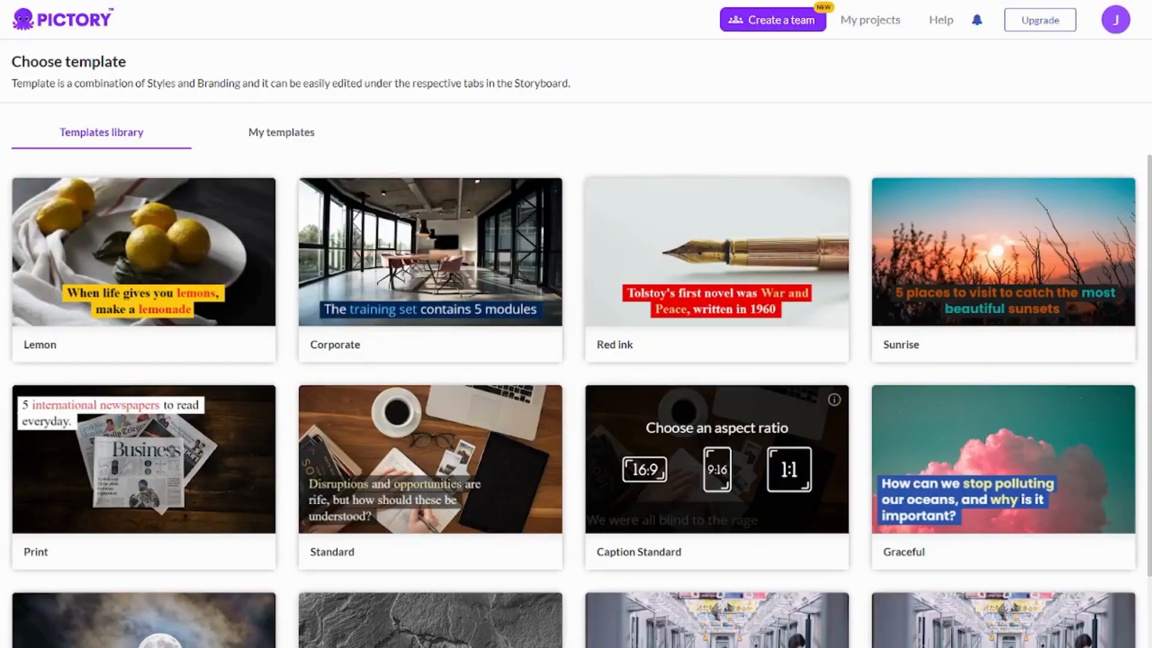
scroll(576, 401, "down", 4)
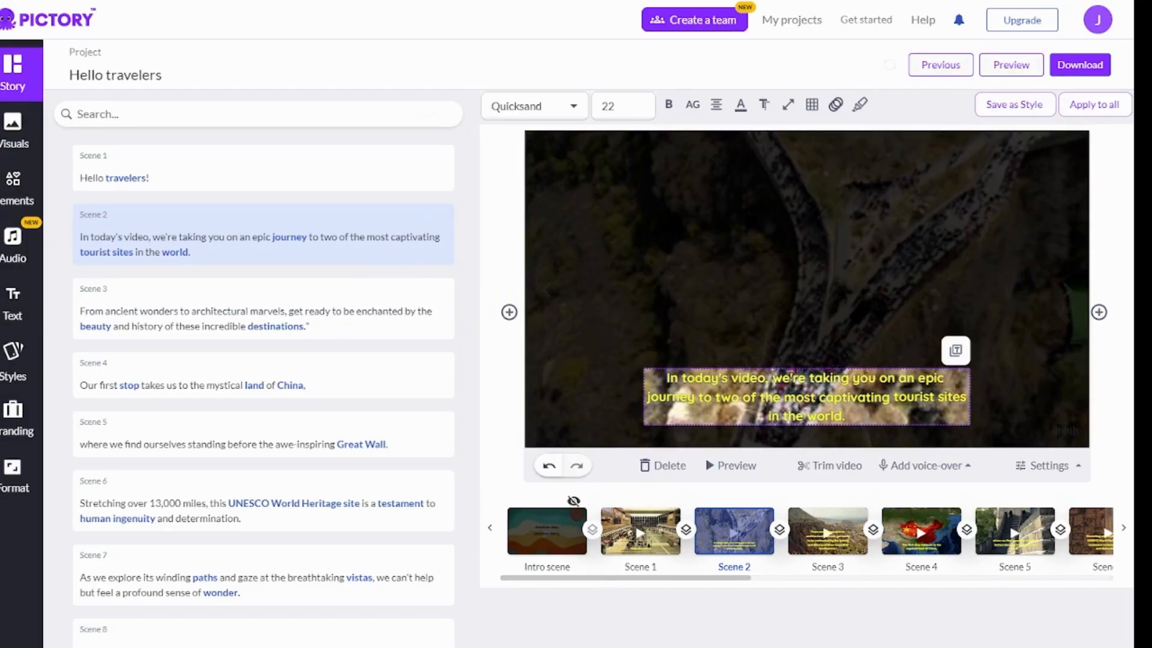
Widen the subtitle text box in scene 2 of the "Hello travelers" project
mouse_move(788, 104)
left_click_drag(846, 153, 868, 153)
left_click(868, 270)
left_click(807, 406)
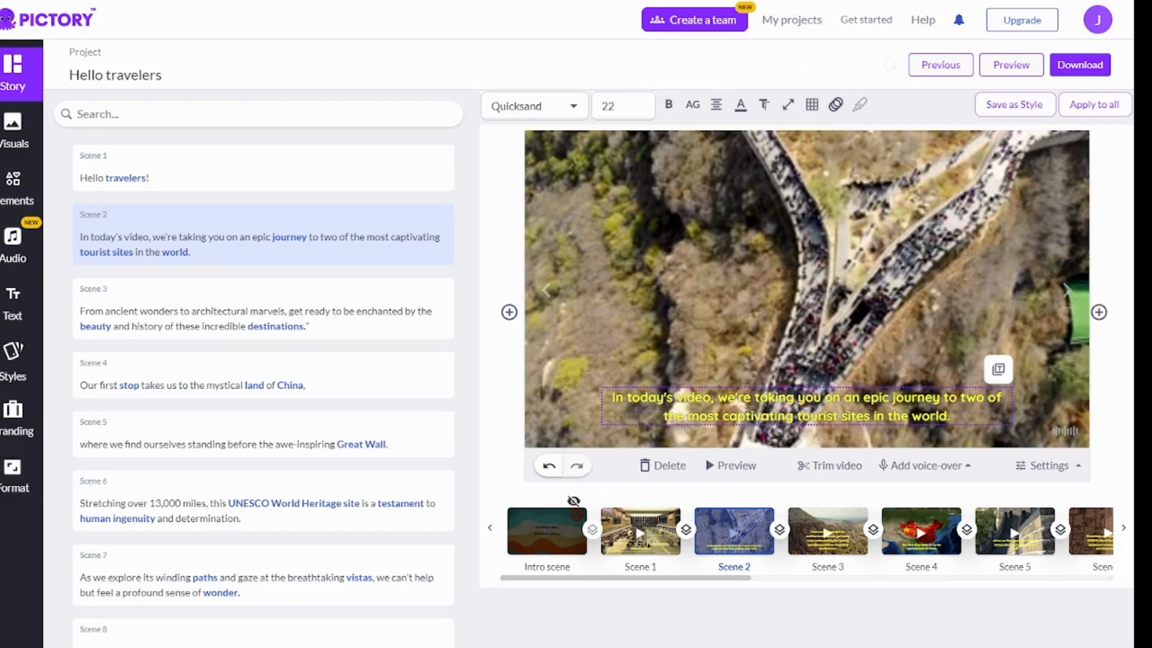